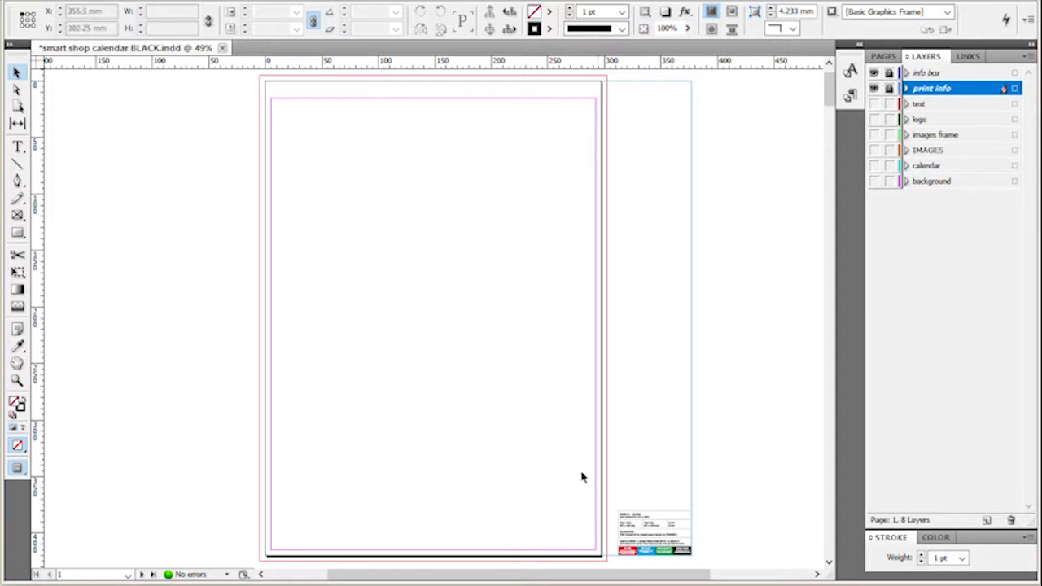
Examine the print specification box beside the page and the bleed, cutline and text safety lines along the page edge.
scroll(684, 562, up, 4)
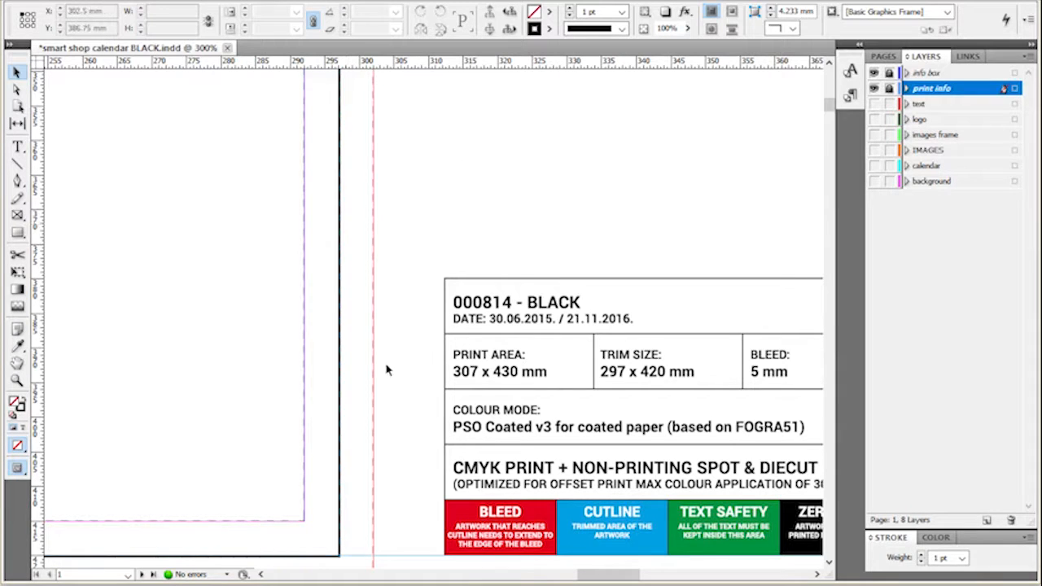
scroll(415, 407, down, 1)
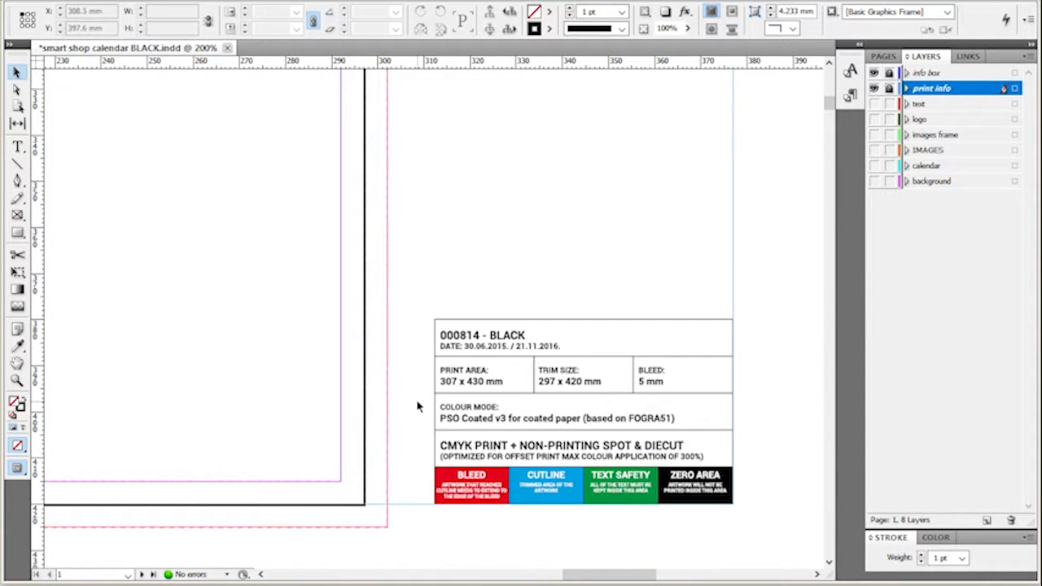
scroll(417, 406, up, 1)
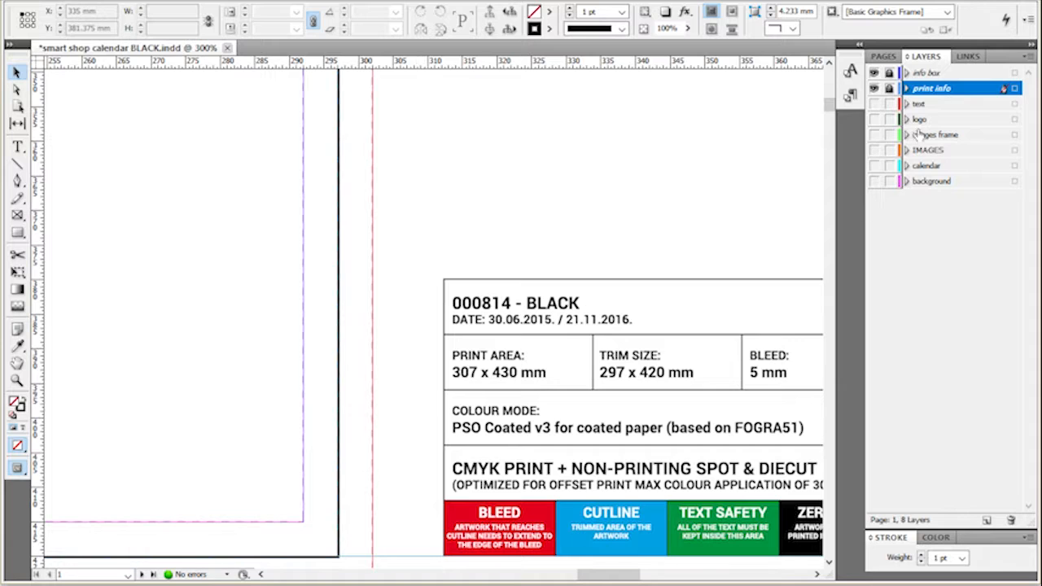
scroll(635, 487, down, 1)
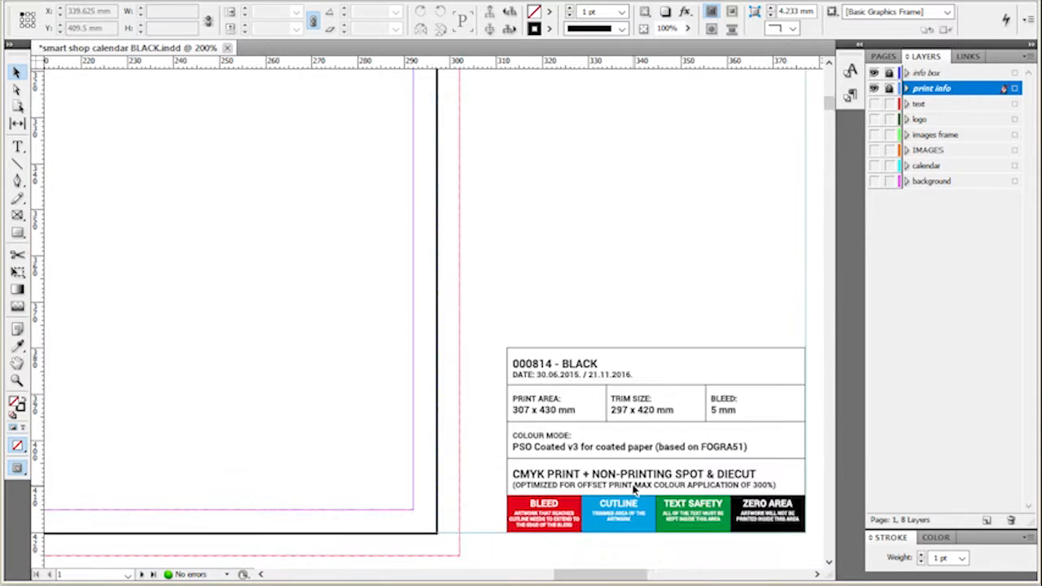
scroll(635, 487, down, 1)
scroll(494, 293, up, 4)
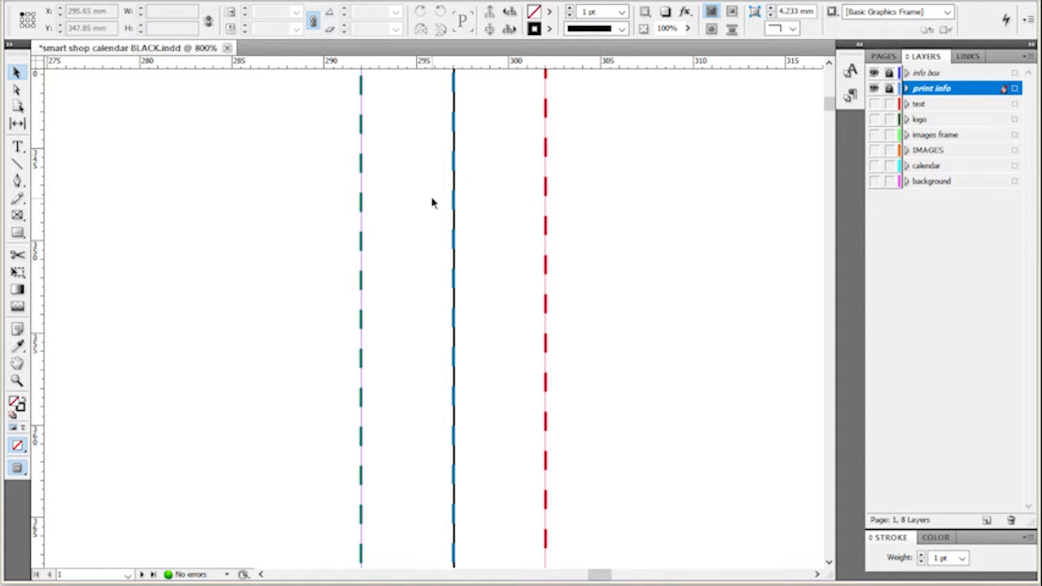
scroll(604, 336, down, 3)
scroll(605, 337, down, 3)
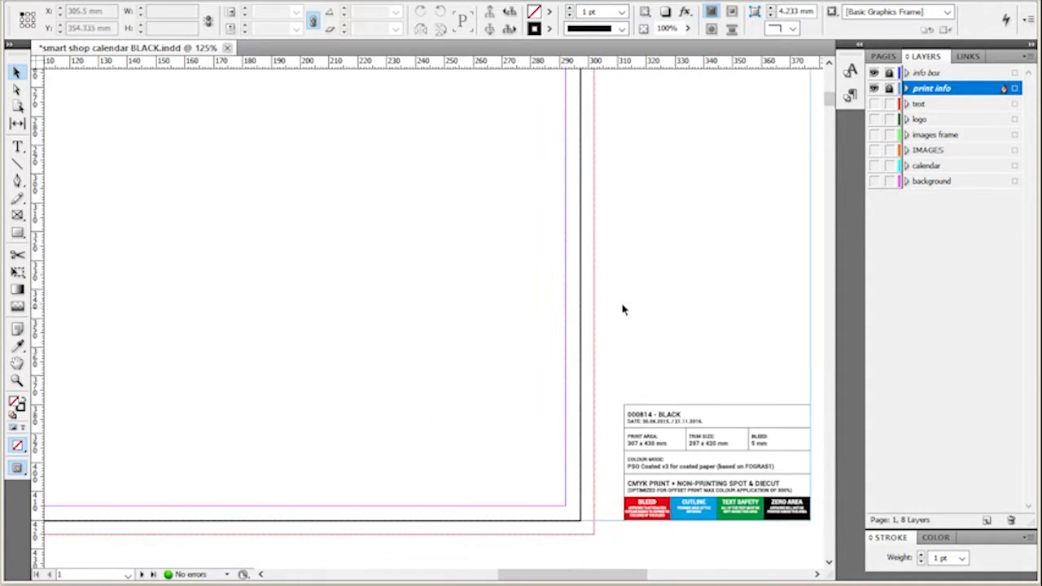
scroll(669, 281, down, 4)
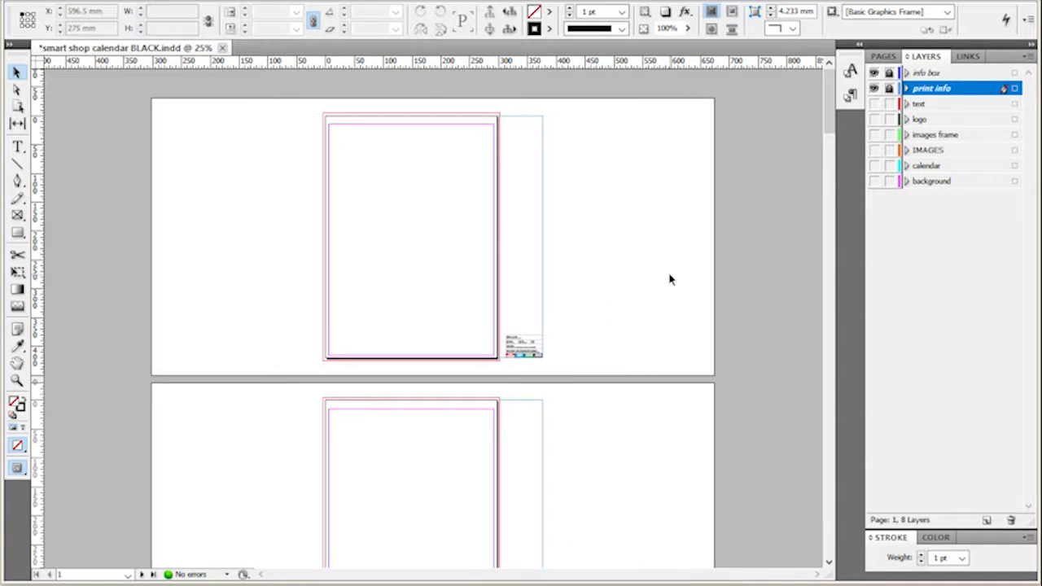
Make all layers of the calendar document visible and single out the info box and print info layers.
scroll(391, 221, up, 1)
click(875, 88)
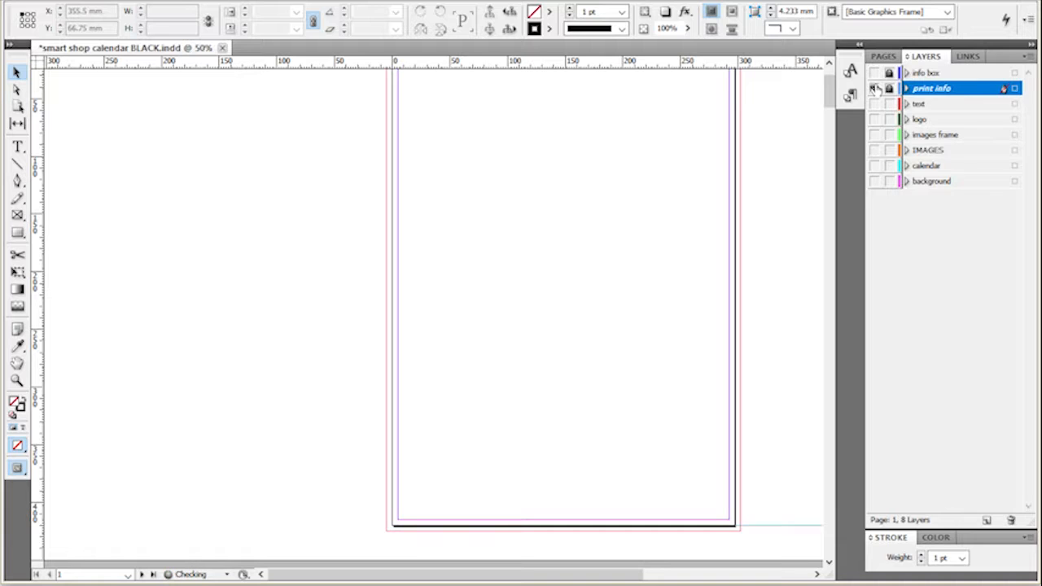
alt+click(874, 88)
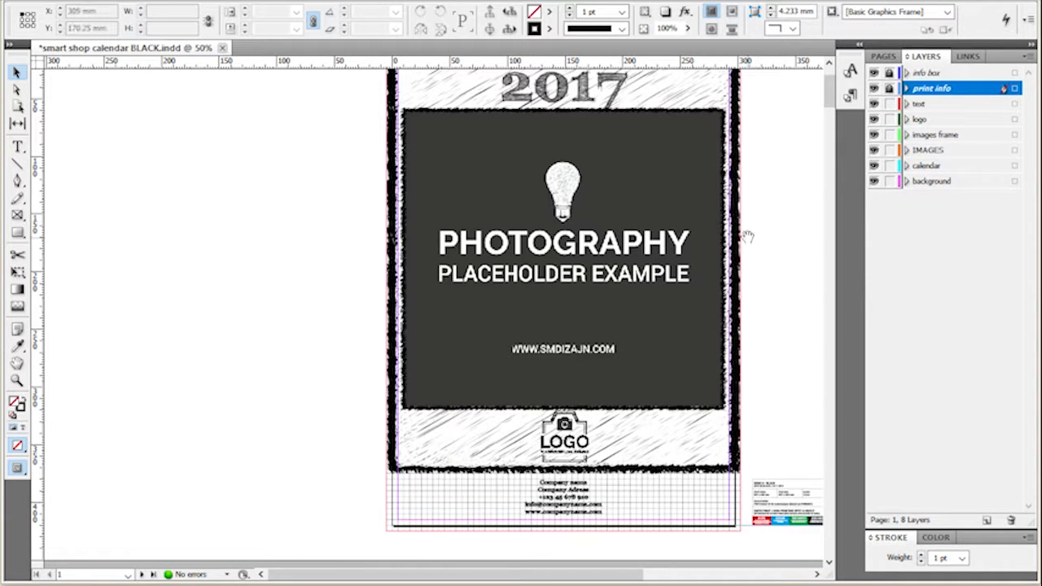
drag(751, 236, 690, 256)
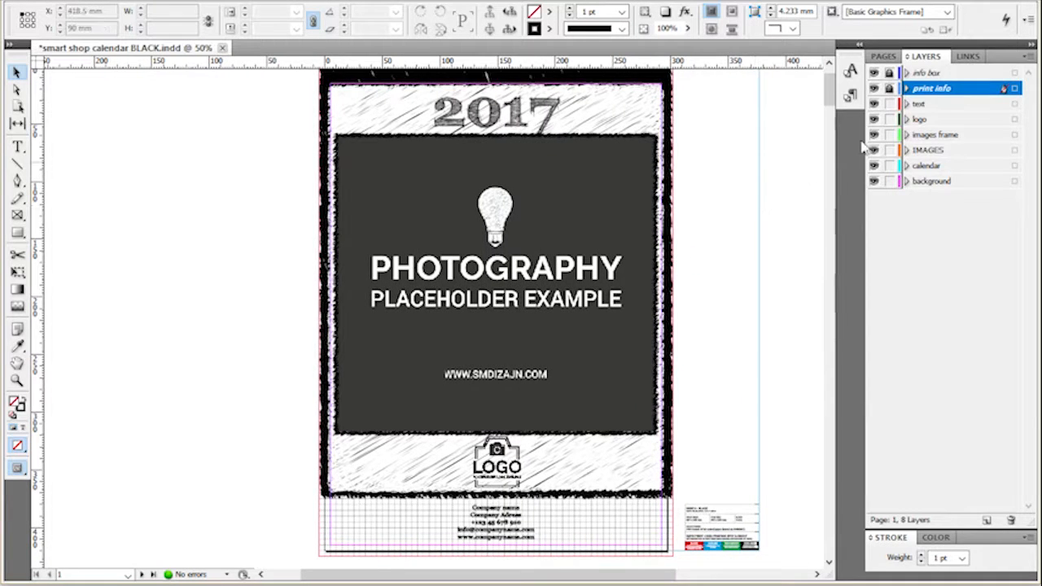
click(936, 73)
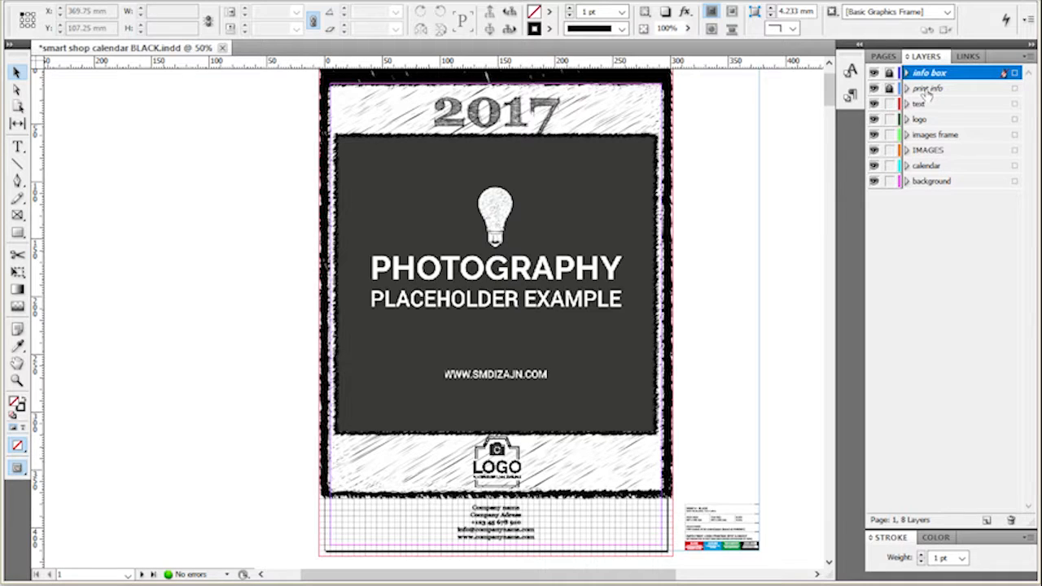
click(927, 89)
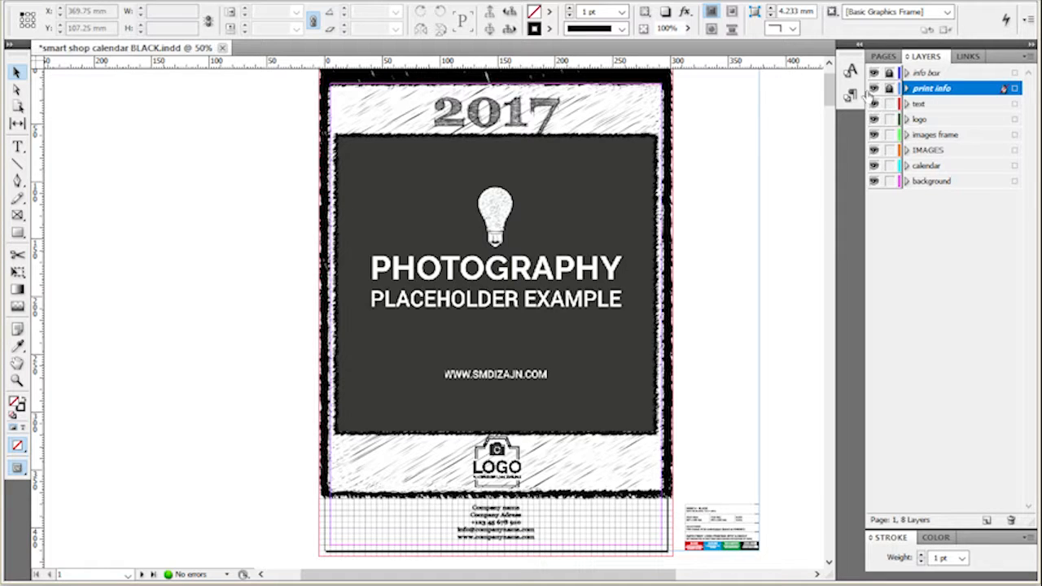
Show the document's linked files and review the image and logo placeholders on the cover and January pages.
click(967, 57)
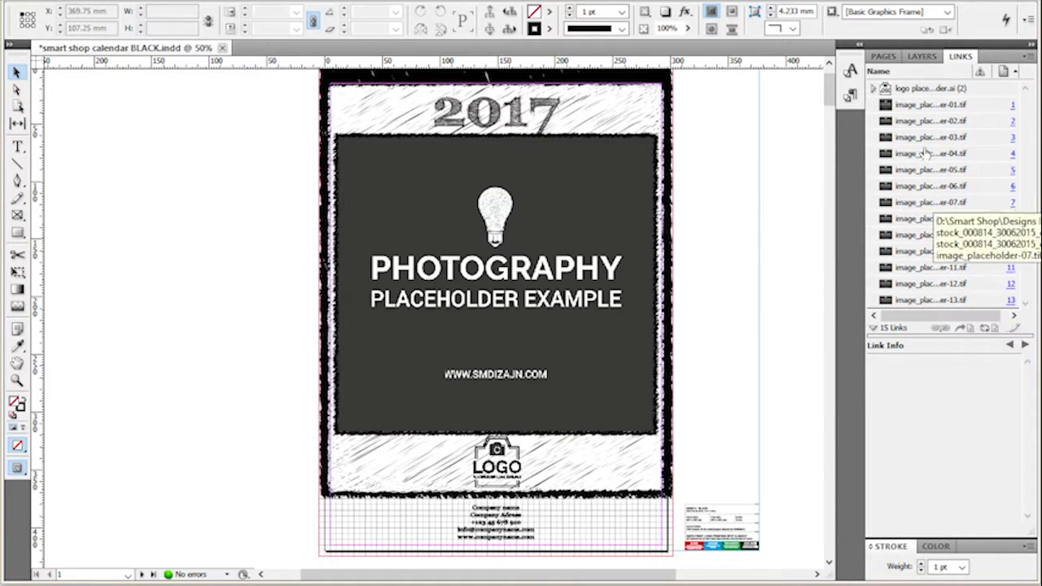
scroll(744, 288, down, 5)
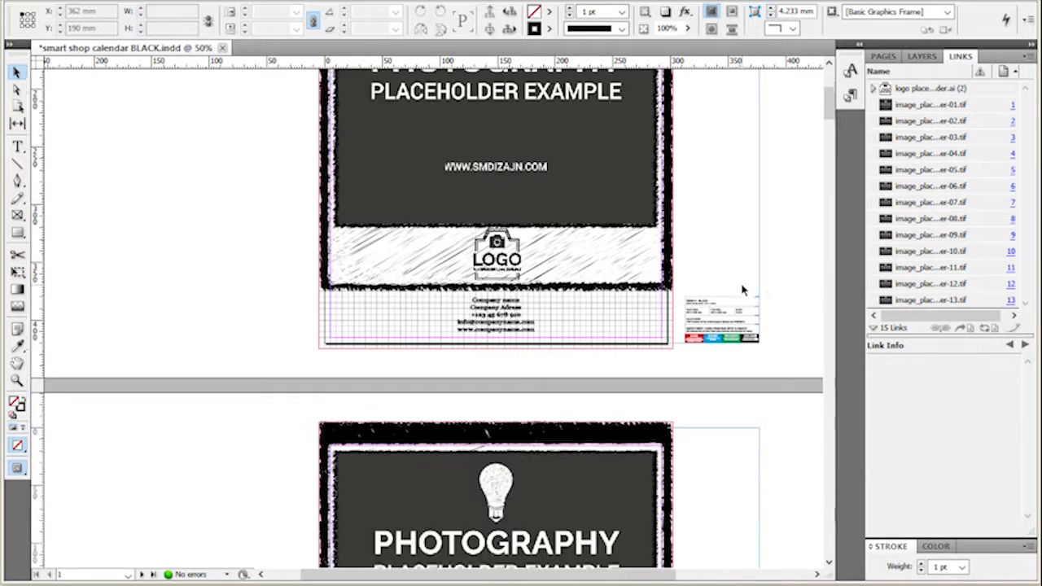
scroll(742, 290, down, 5)
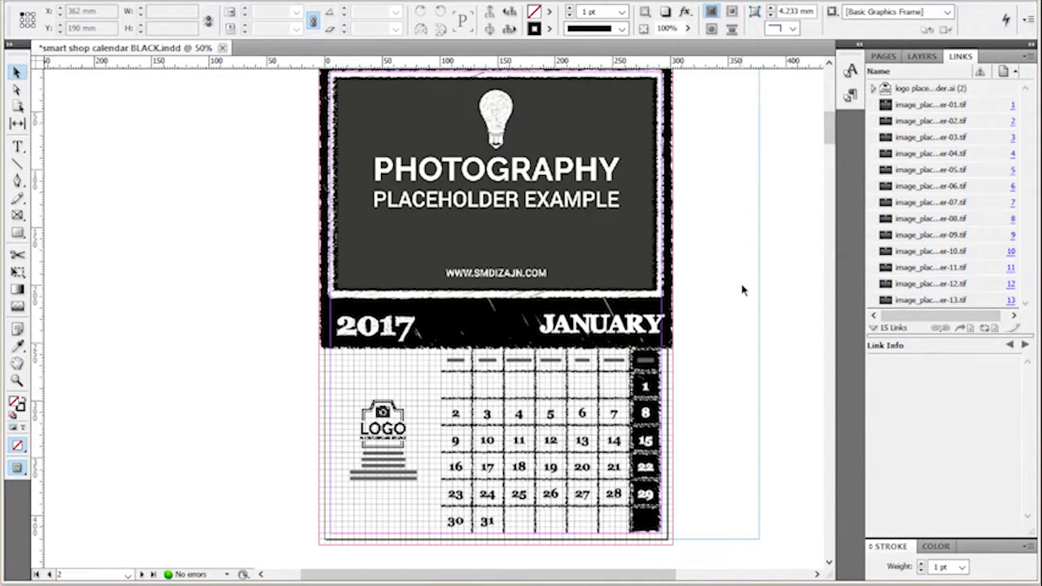
scroll(744, 288, down, 3)
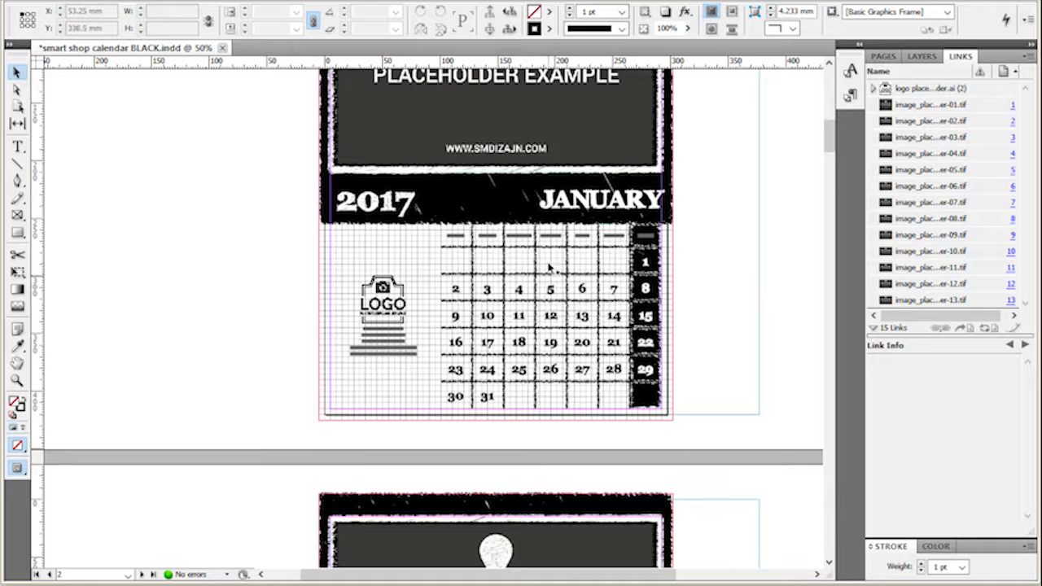
scroll(766, 334, up, 3)
scroll(747, 322, up, 10)
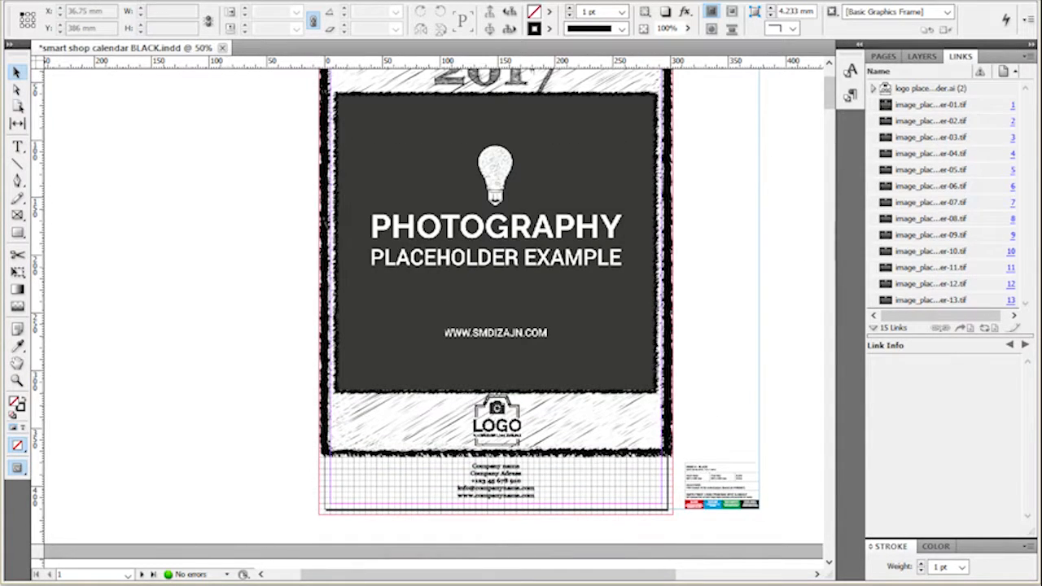
Switch to File Explorer, look at the Images and Logo folders in the calendar package, and return to InDesign.
key(alt+Tab)
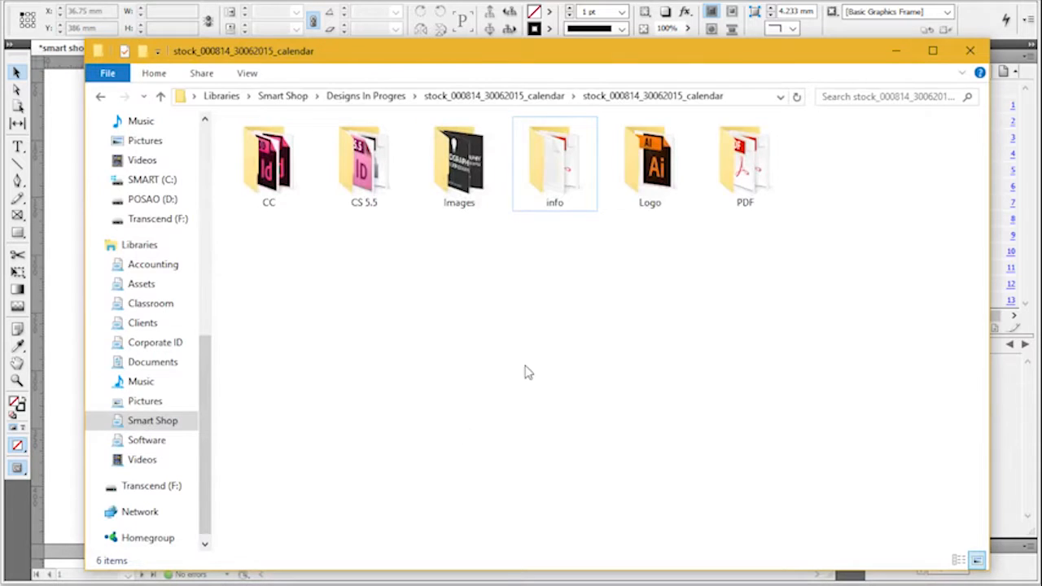
click(479, 173)
click(656, 163)
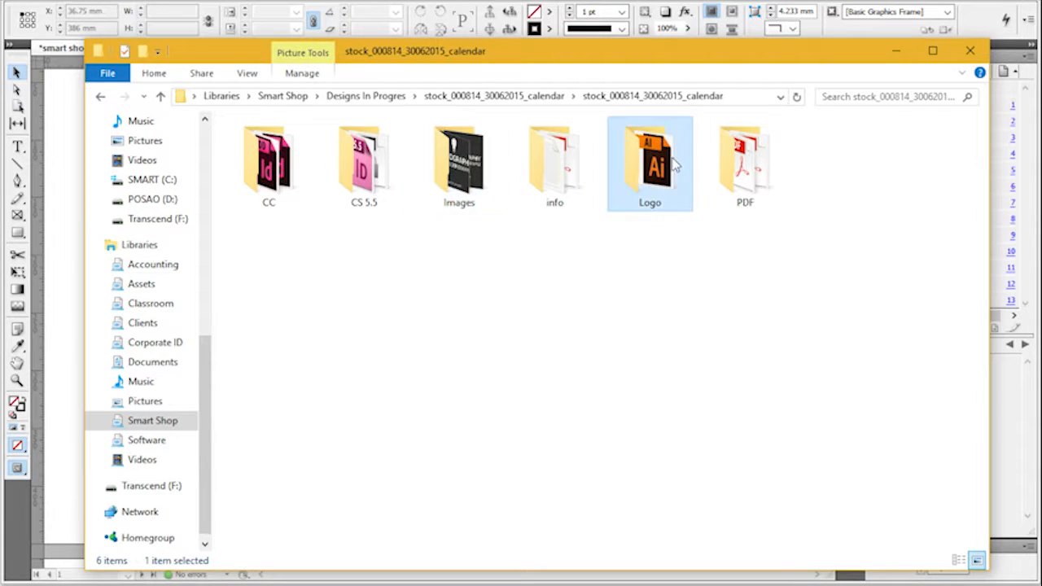
click(549, 344)
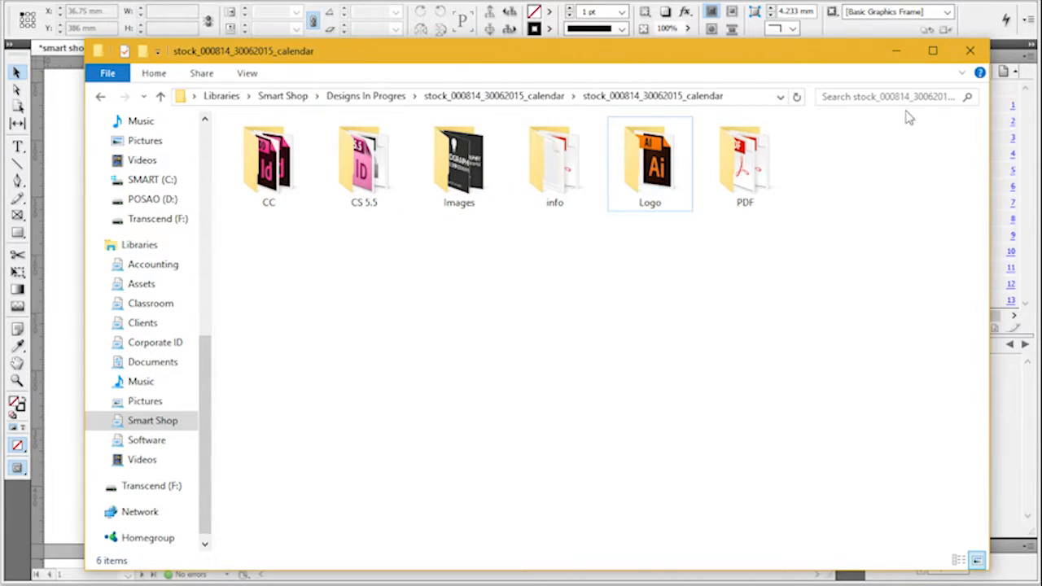
click(895, 50)
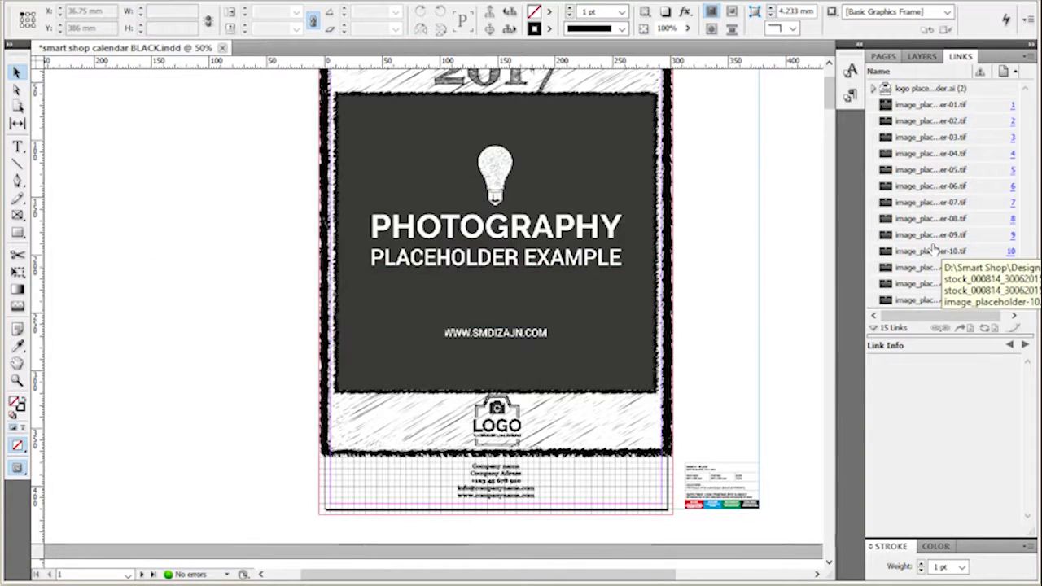
Relink image_placeholder-01.tif on the cover to the photo of people on a white cliff by the sea in the Summer folder.
click(895, 108)
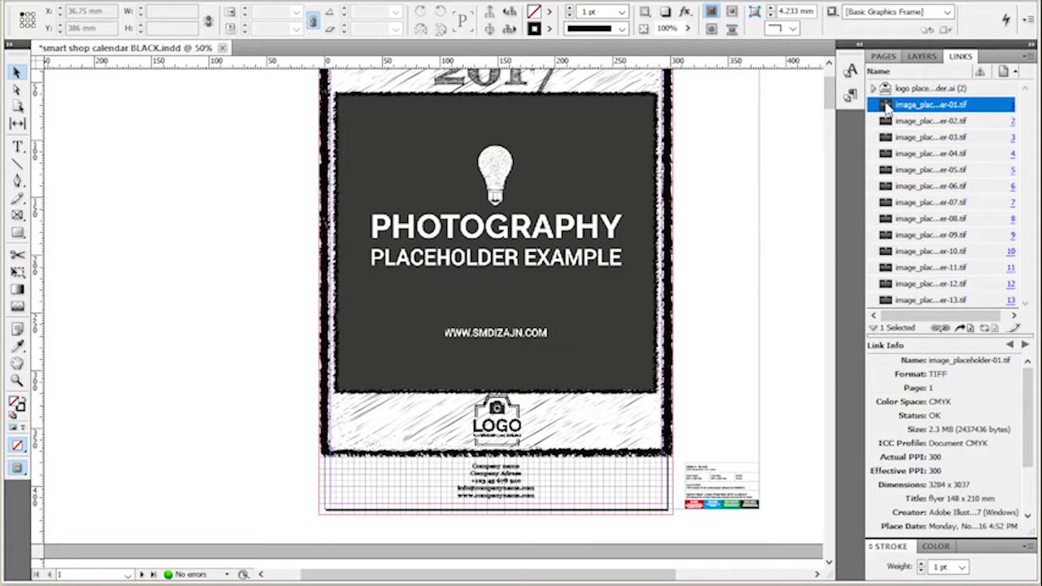
right_click(887, 104)
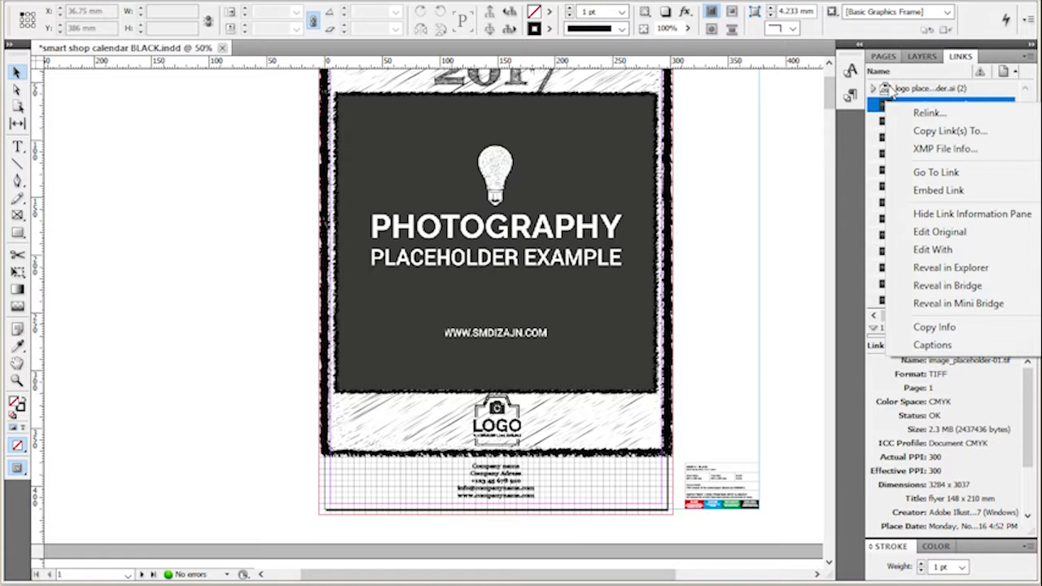
click(916, 118)
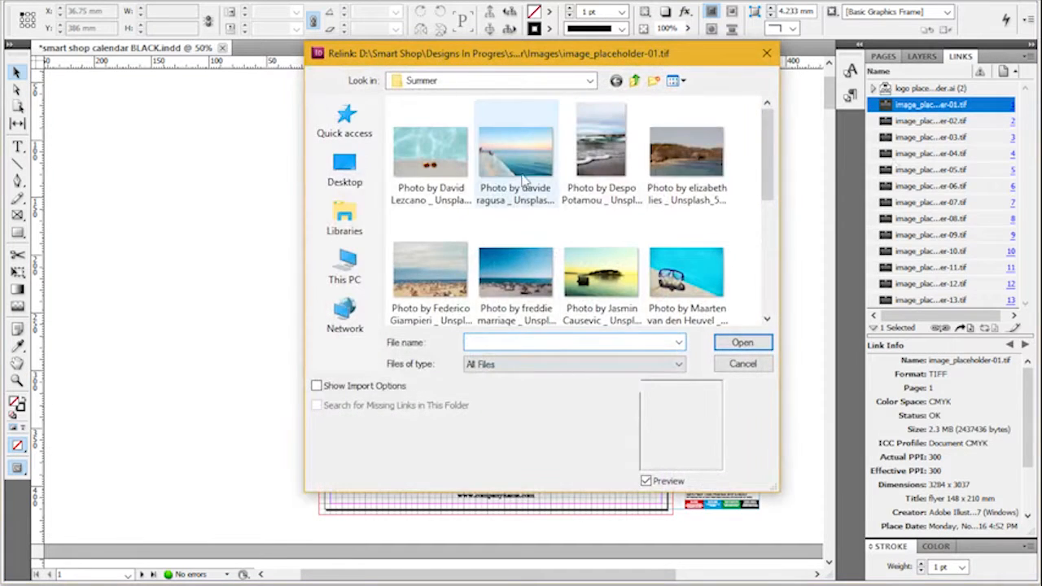
double_click(540, 147)
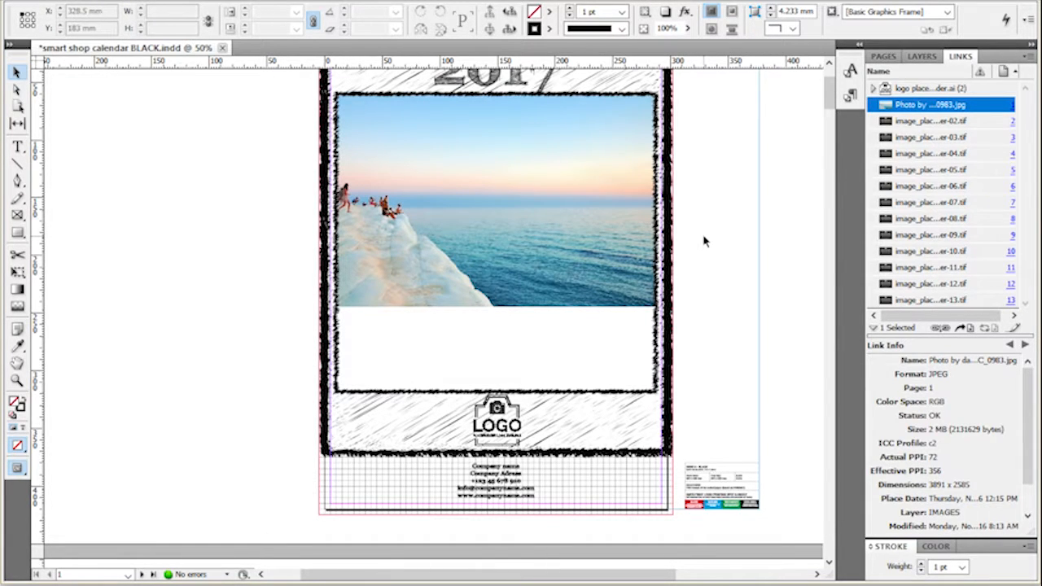
Fit the cover photo so that it fills its frame proportionally.
click(651, 243)
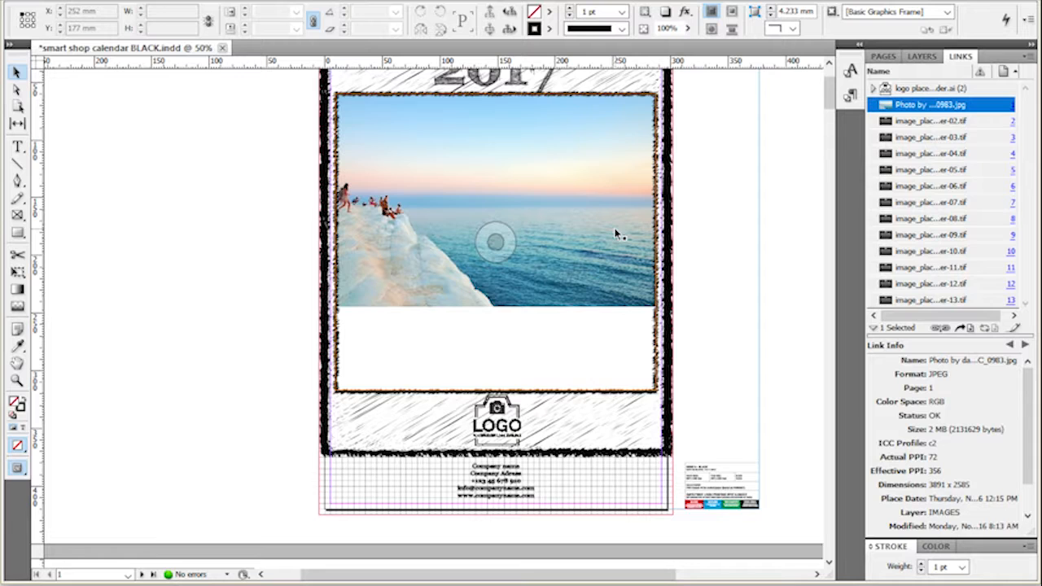
click(709, 186)
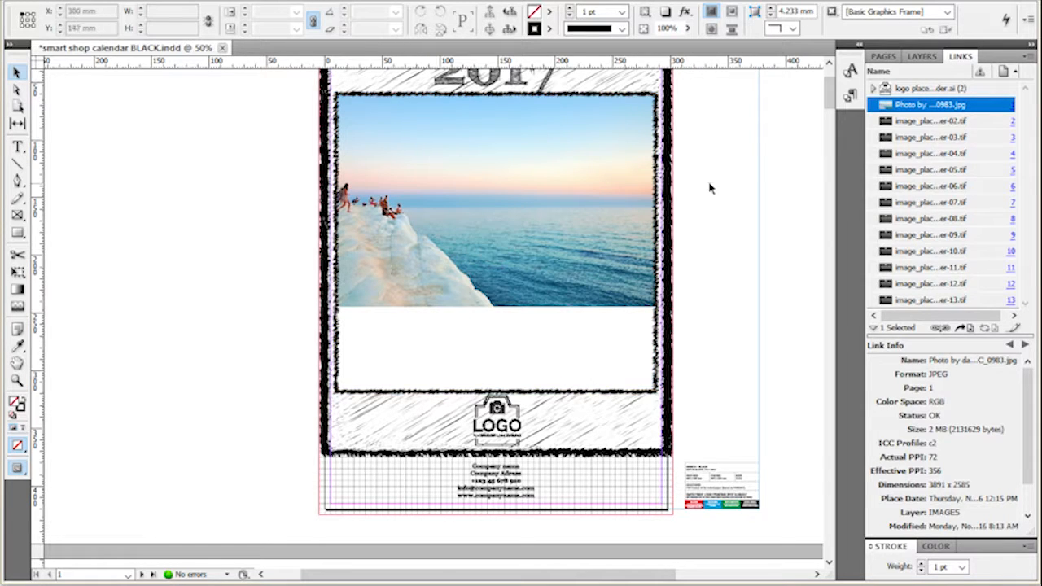
click(639, 121)
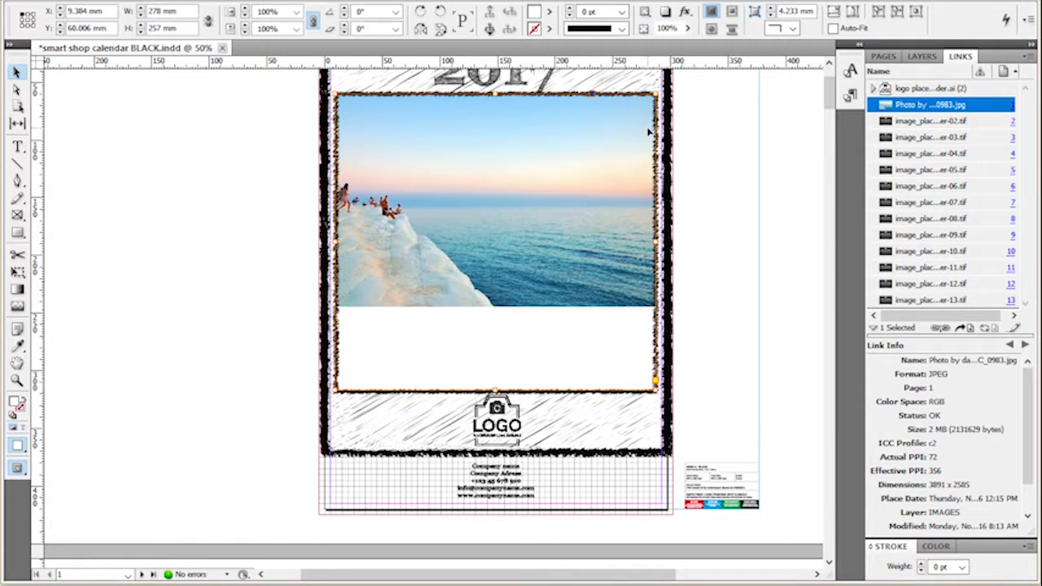
click(915, 11)
click(832, 11)
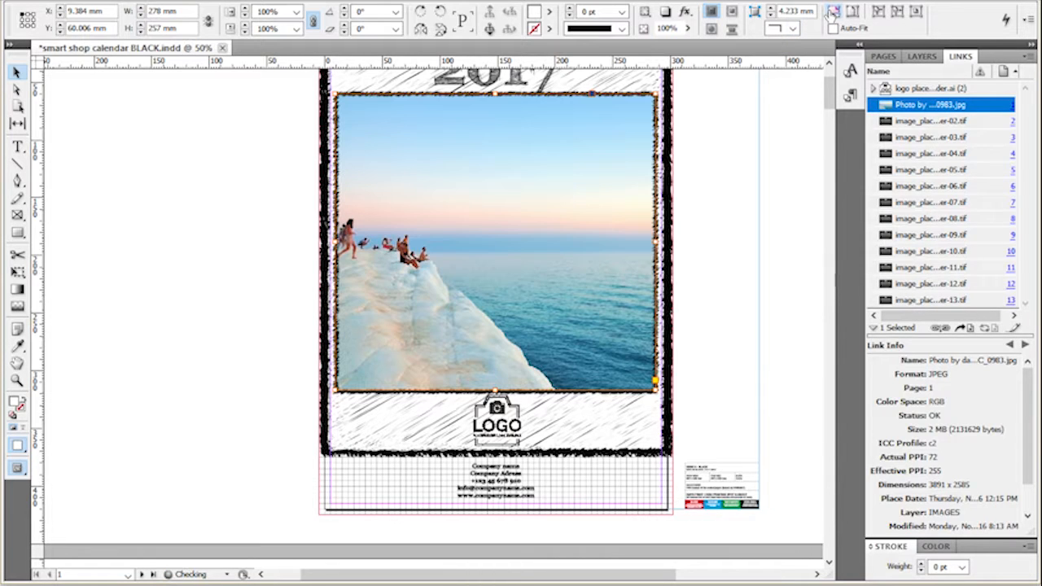
click(735, 241)
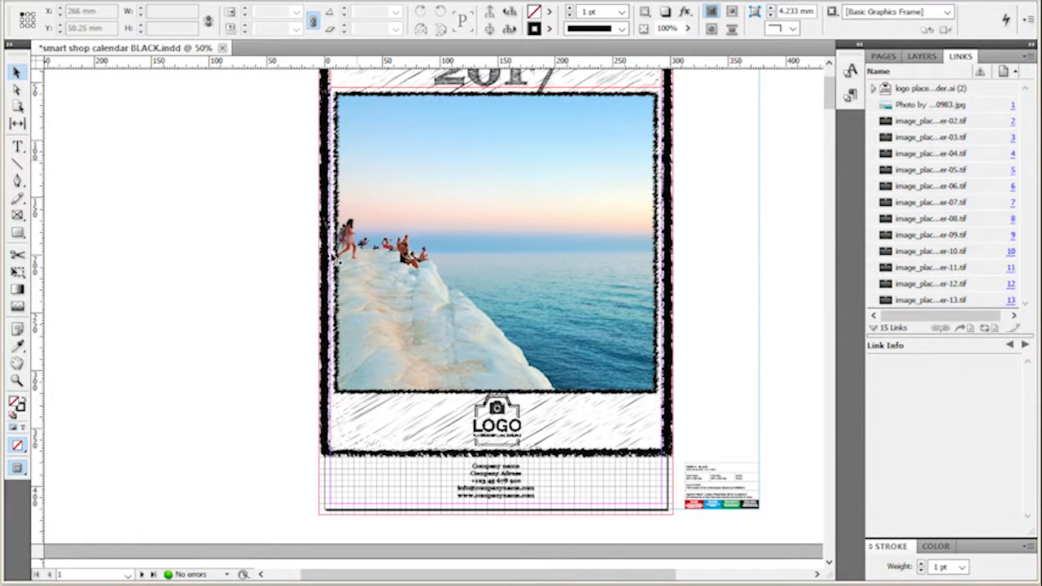
Fit the whole cover photo proportionally inside its frame.
click(574, 277)
key(Escape)
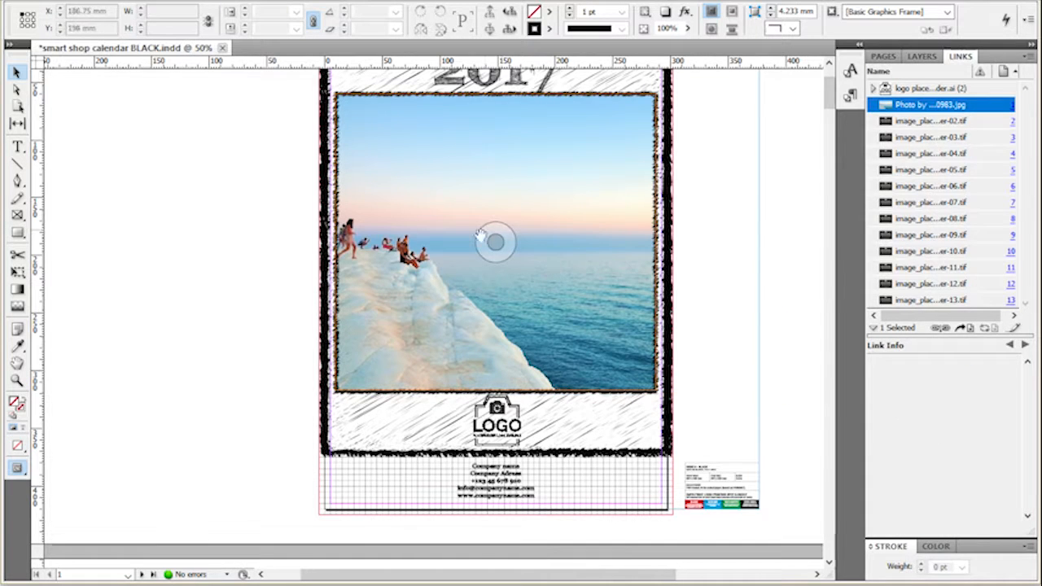
key(ctrl+alt+shift+e)
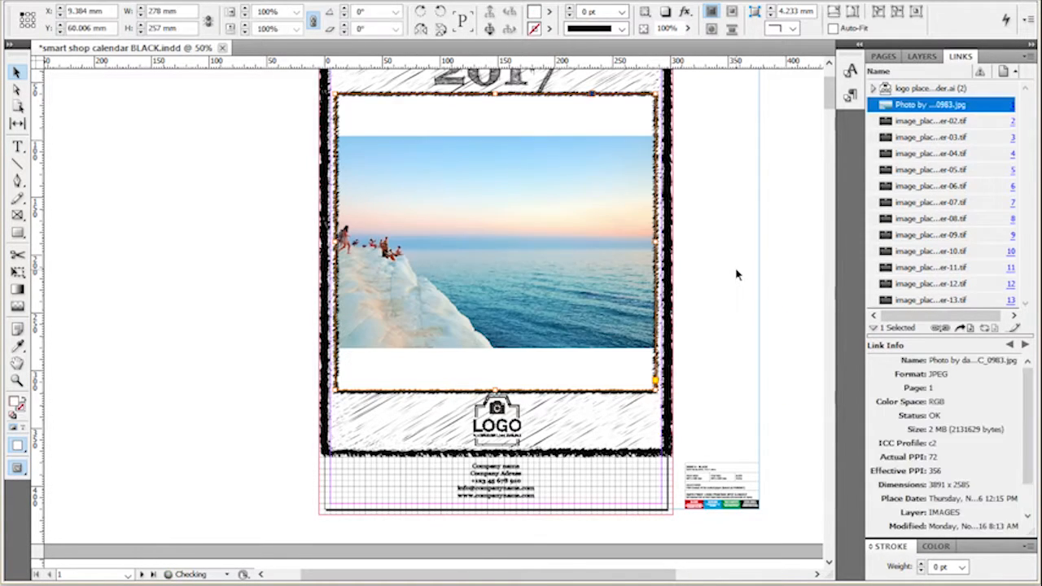
Undo the cover photo's fitting and relinking to restore the original placeholder image.
key(ctrl+z)
key(ctrl+z)
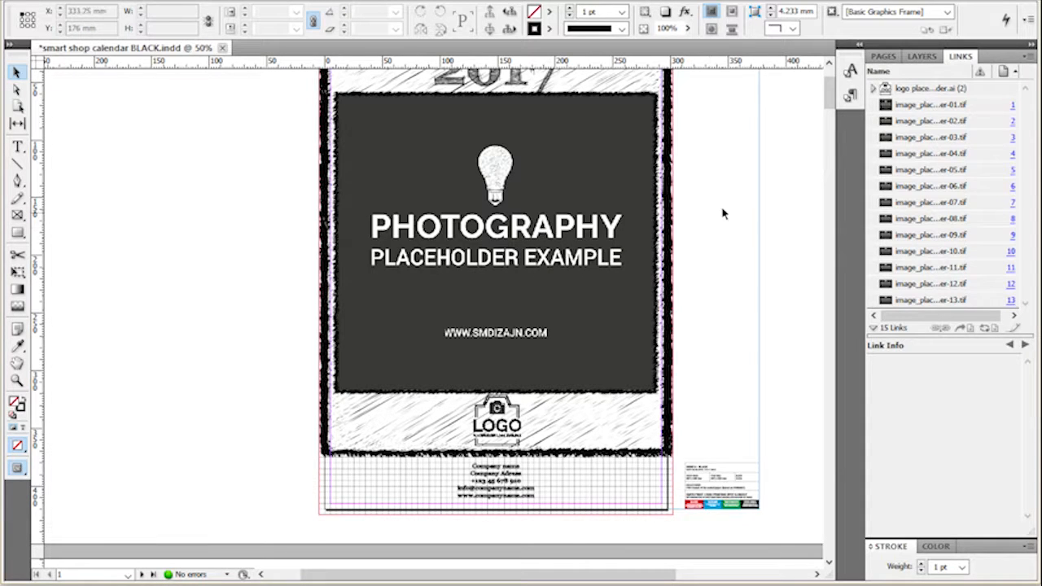
Look at the relinking options available for all instances of logo placeholder.ai.
click(957, 91)
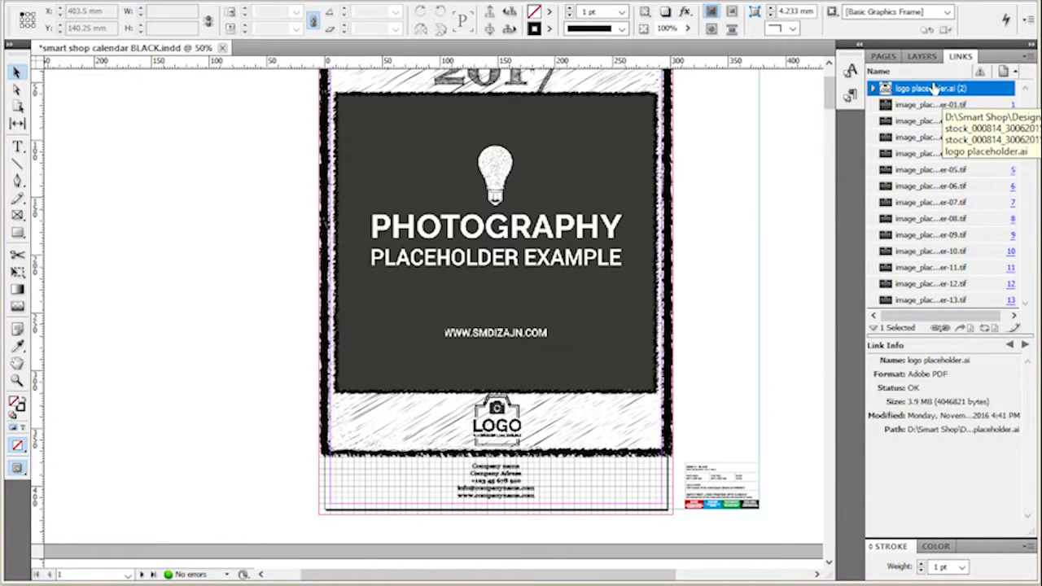
right_click(907, 90)
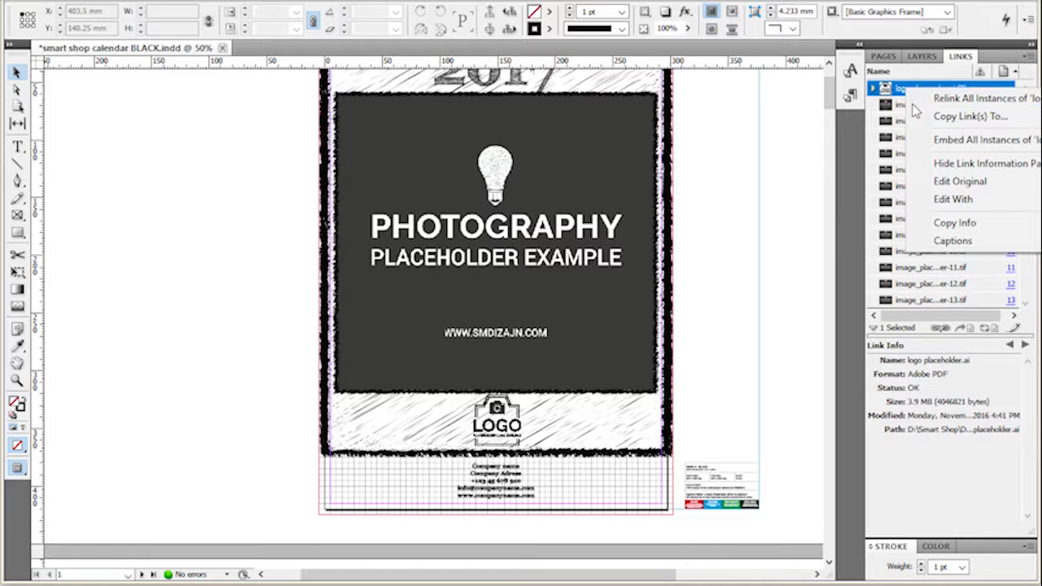
click(746, 271)
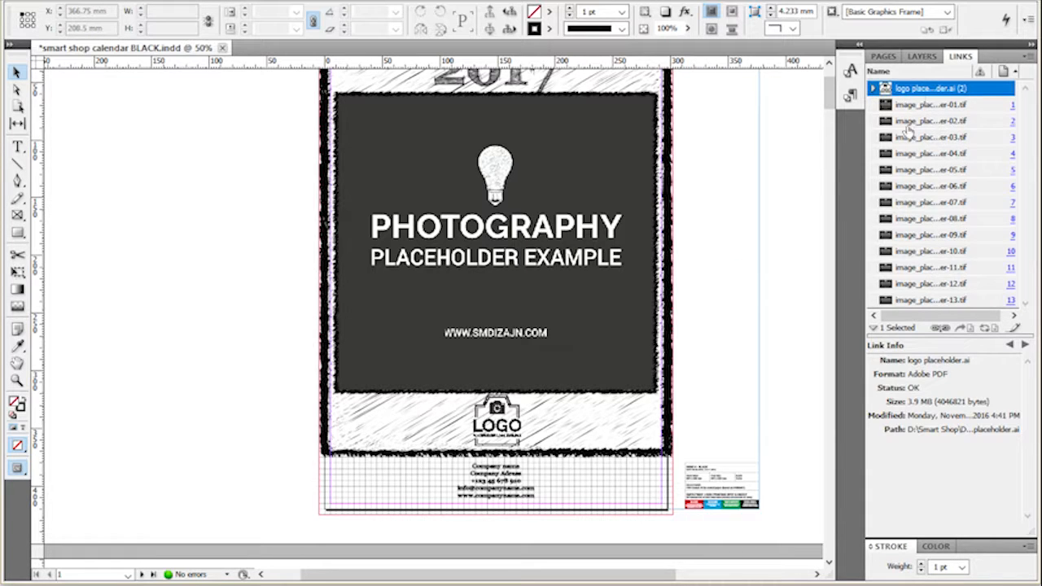
Display the document's pages and masters, giving the document page thumbnails more room.
click(924, 57)
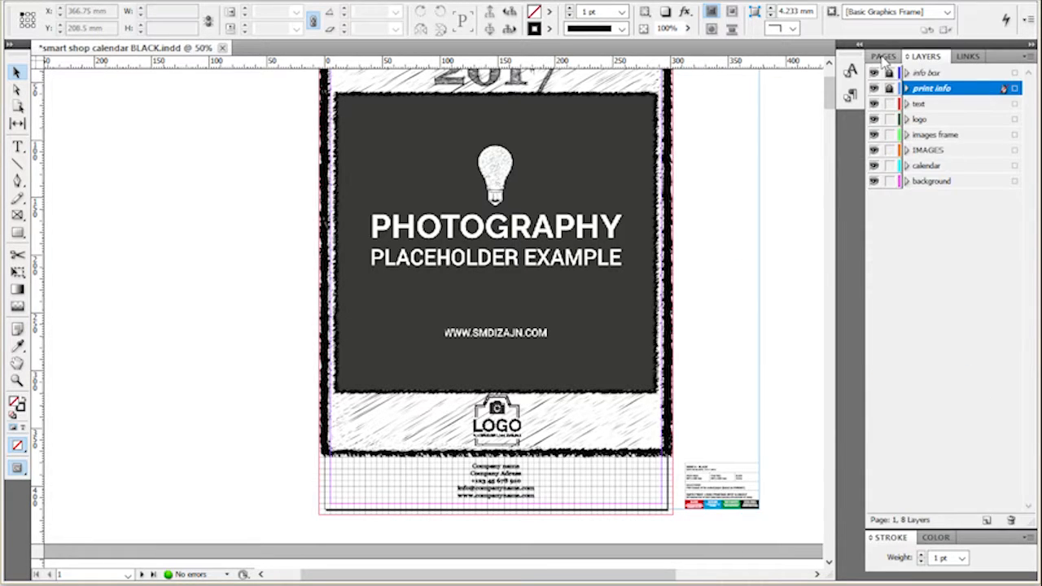
click(885, 57)
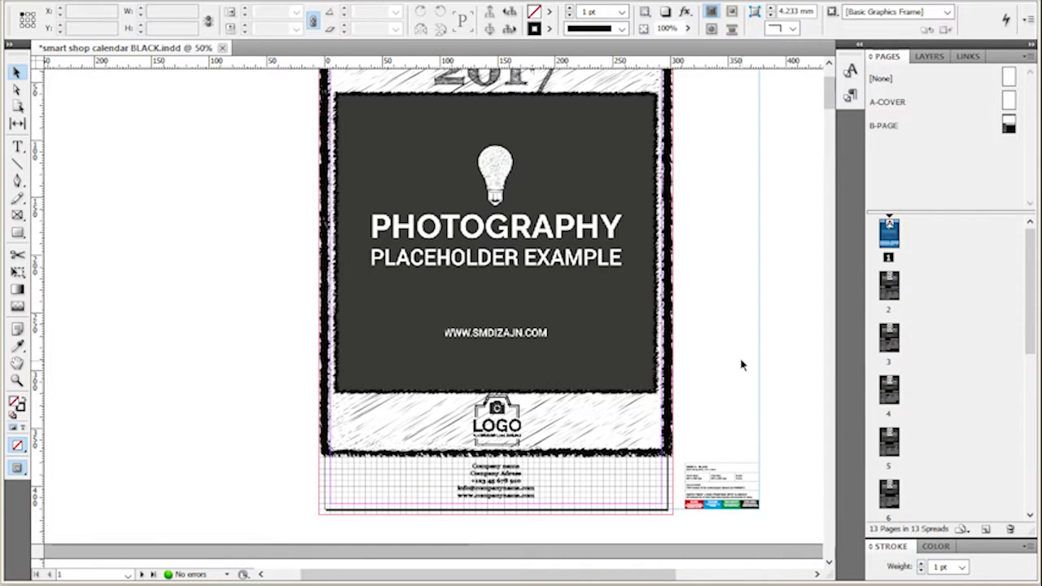
scroll(744, 363, up, 2)
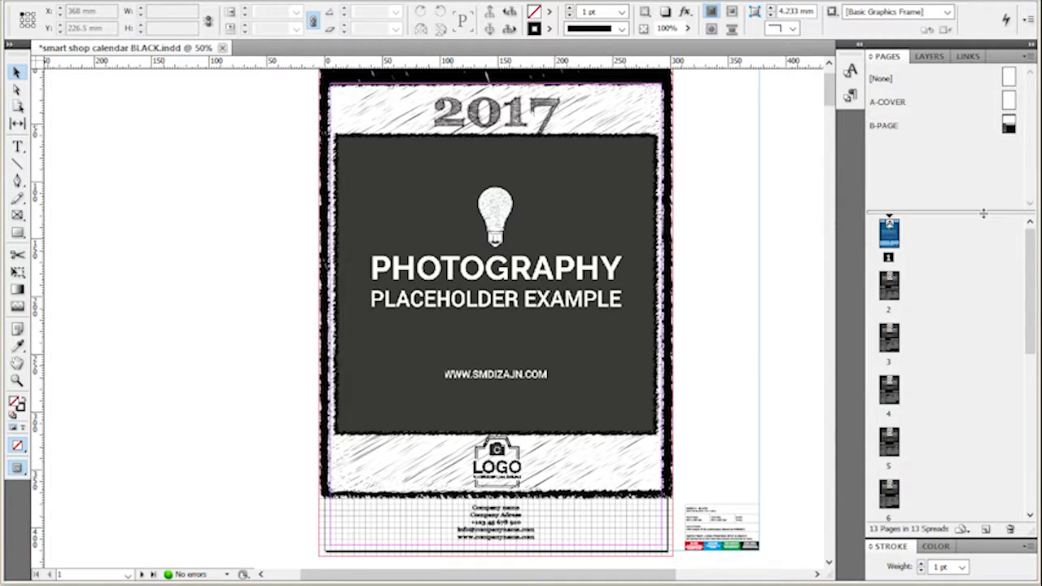
drag(983, 214, 983, 182)
click(992, 285)
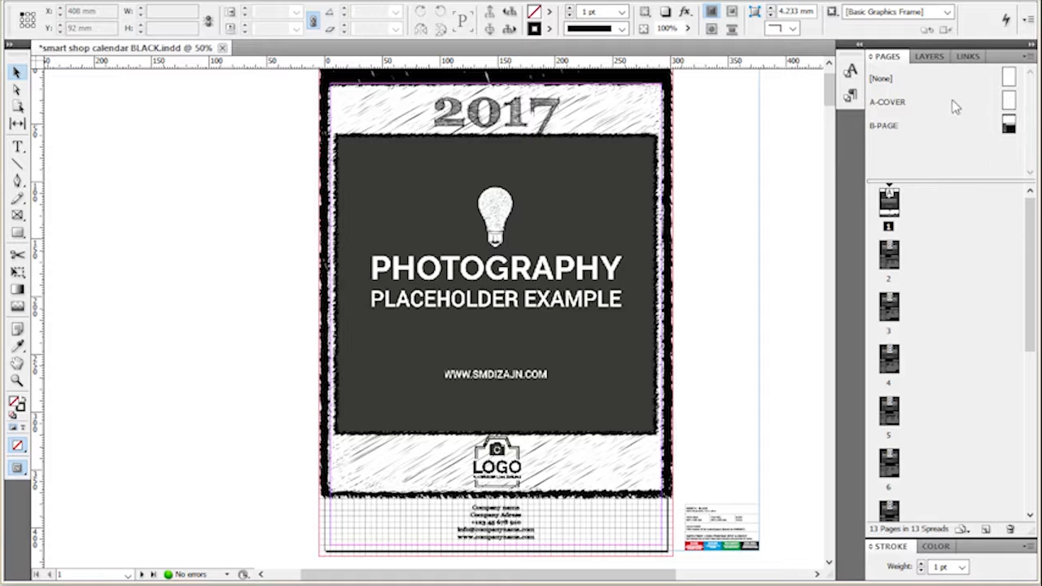
Open the A-COVER and B-PAGE masters in turn to examine their layouts.
click(1014, 100)
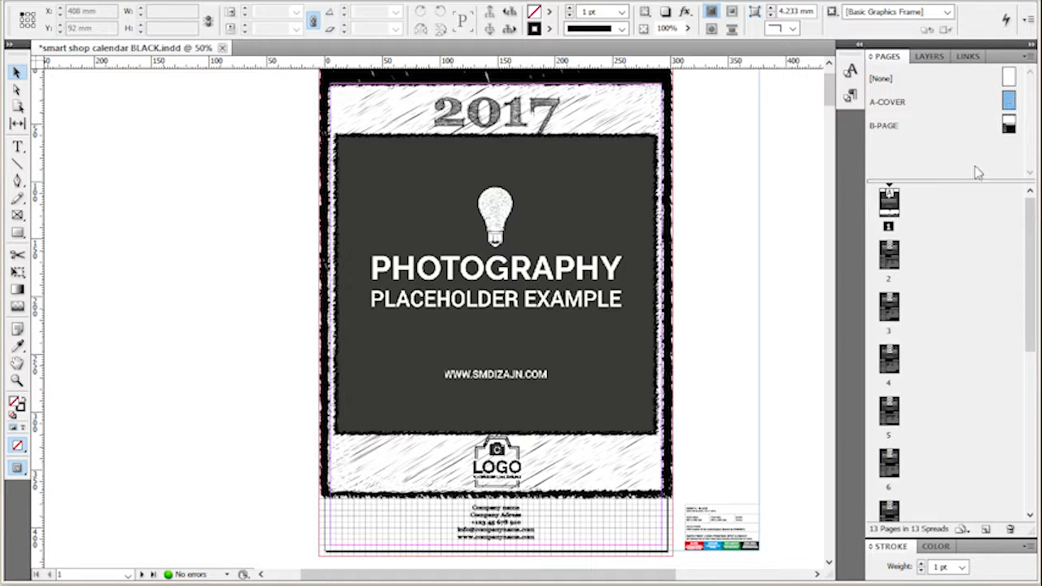
double_click(1010, 101)
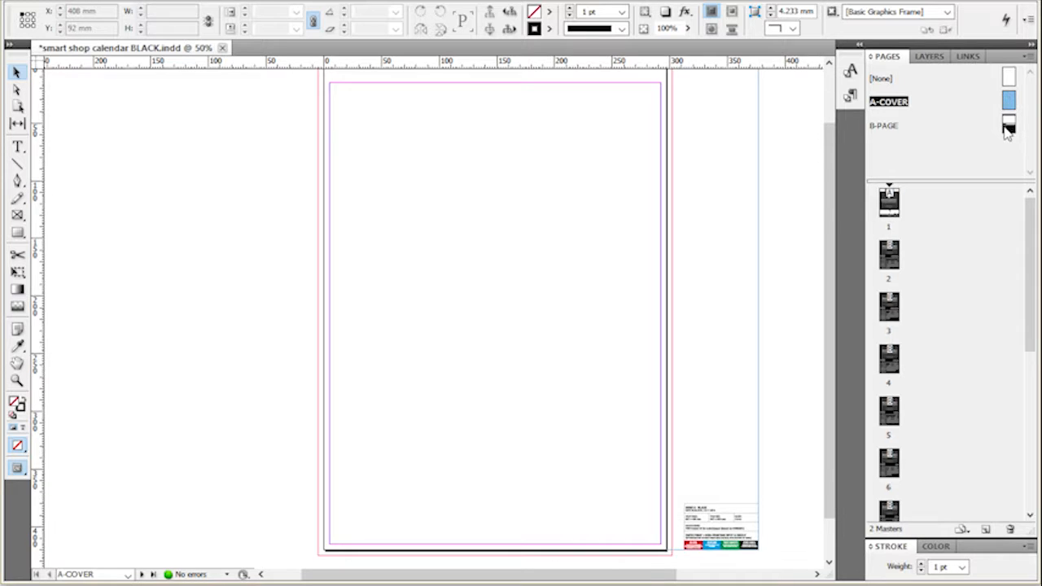
double_click(1008, 127)
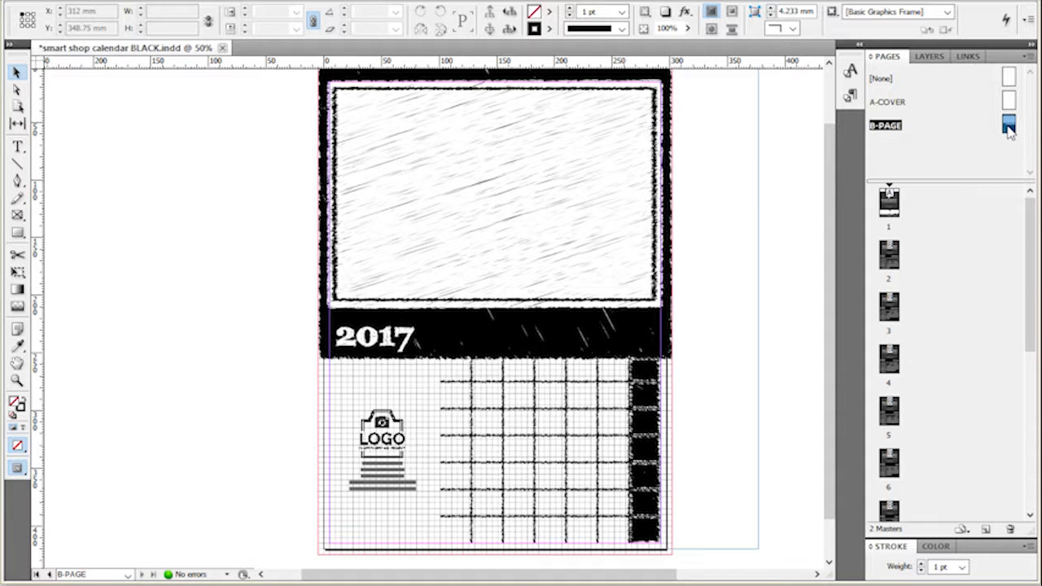
click(538, 348)
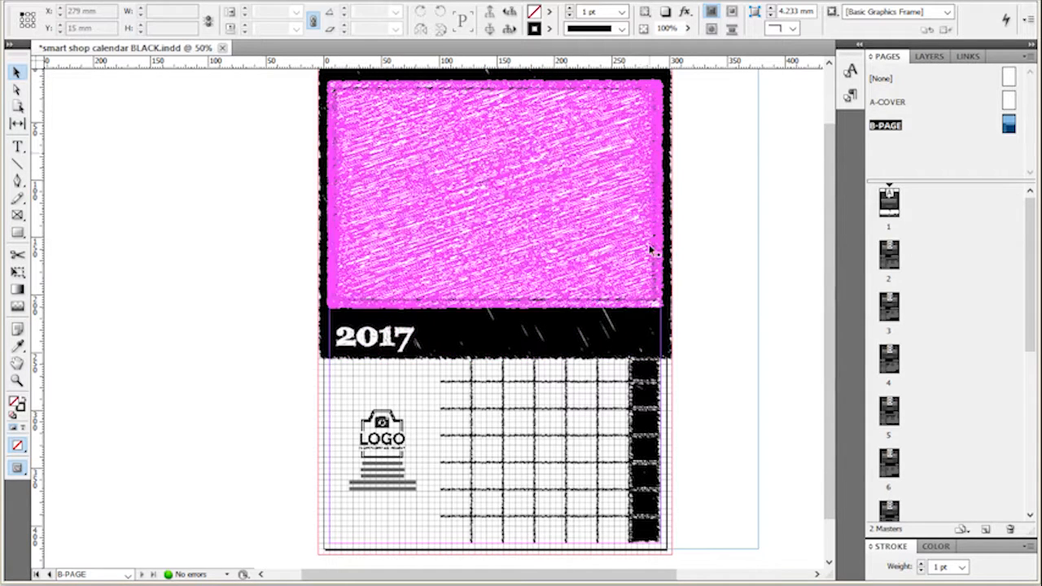
Open the January page and apply the A-COVER master to page 2.
double_click(893, 270)
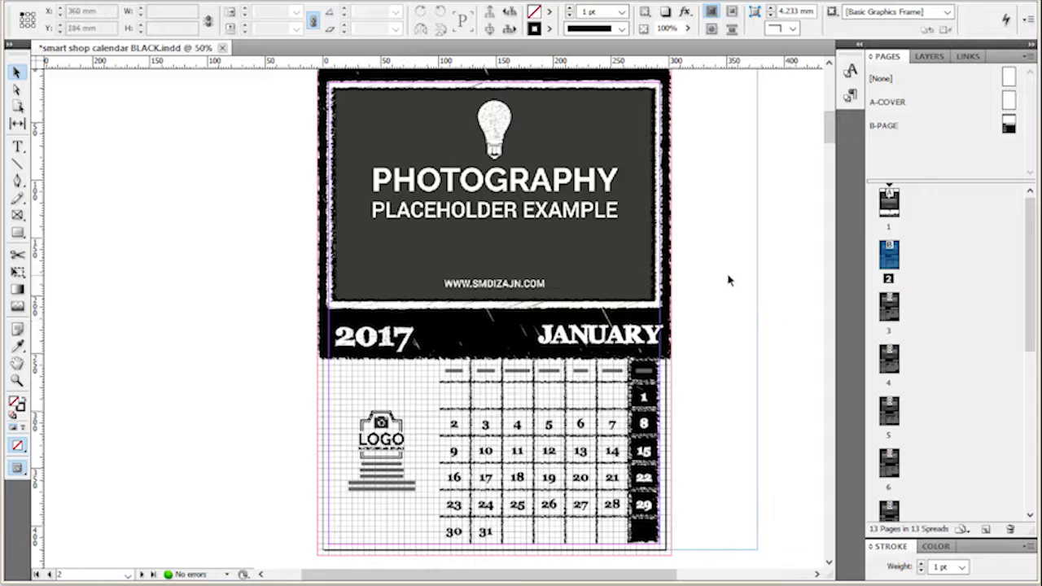
right_click(893, 259)
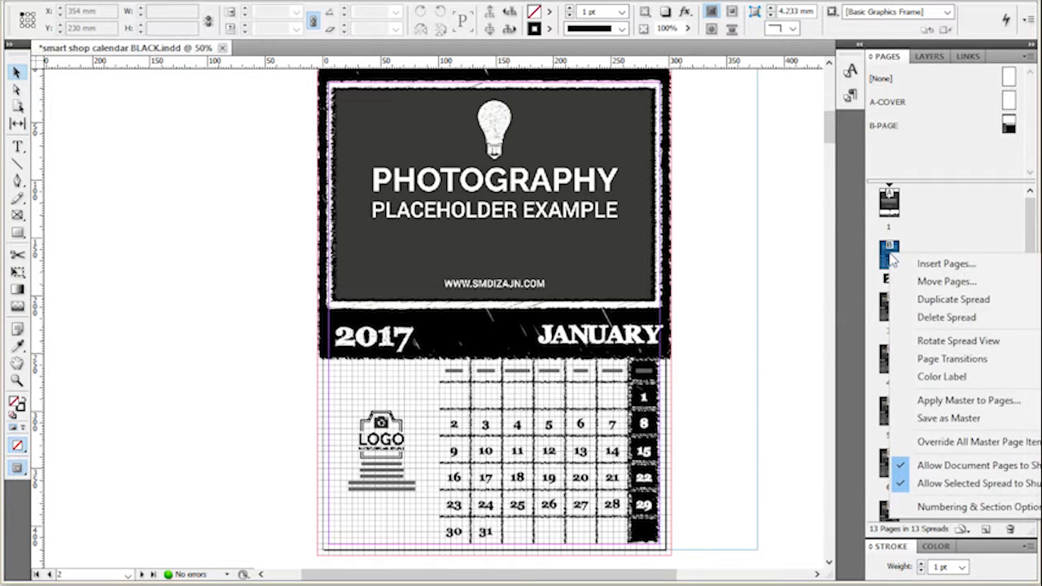
click(1014, 216)
right_click(894, 259)
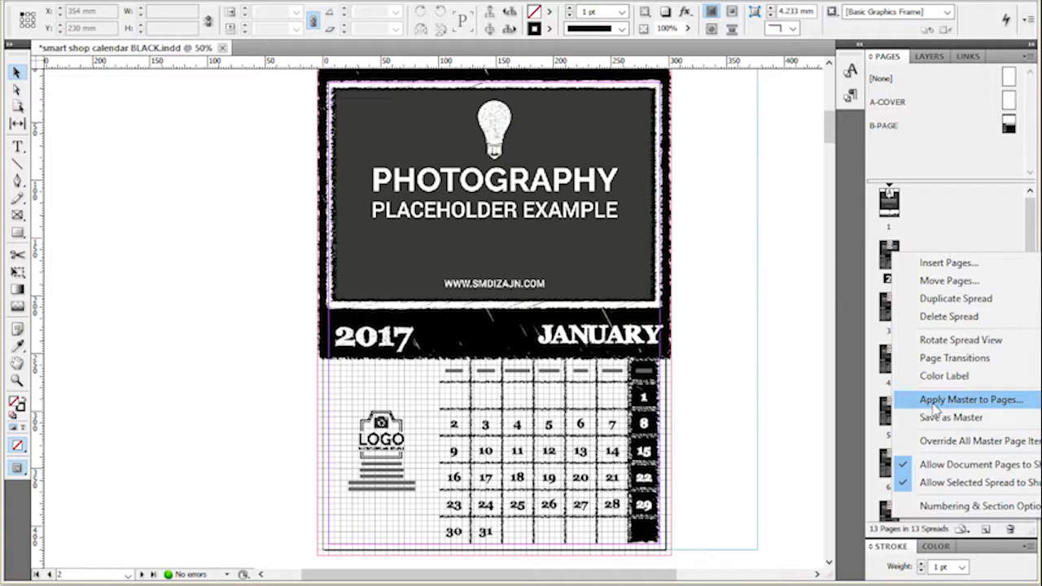
click(970, 400)
click(549, 268)
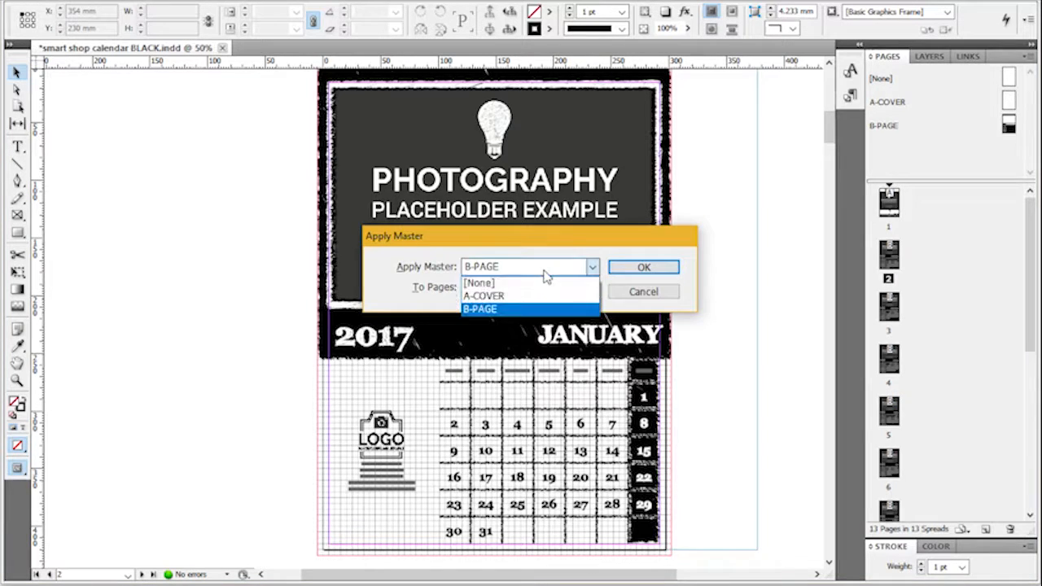
click(521, 293)
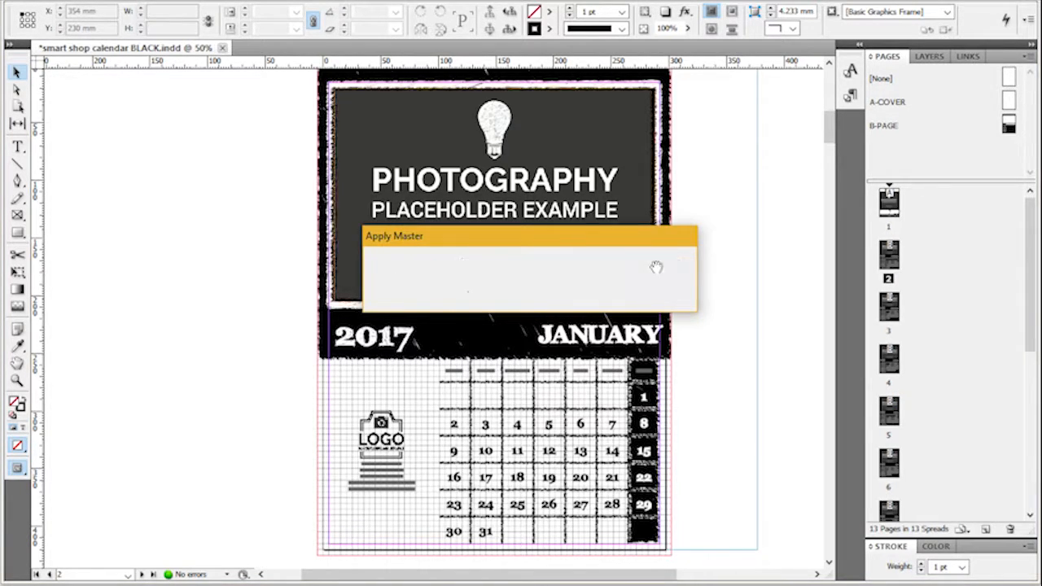
click(655, 269)
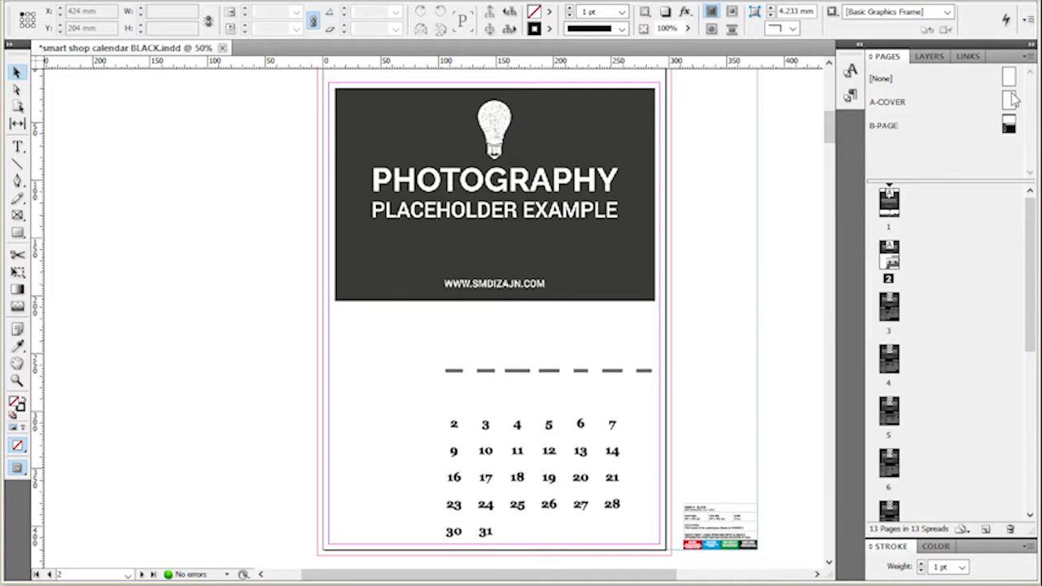
Reapply the B-PAGE master to page 2.
right_click(889, 258)
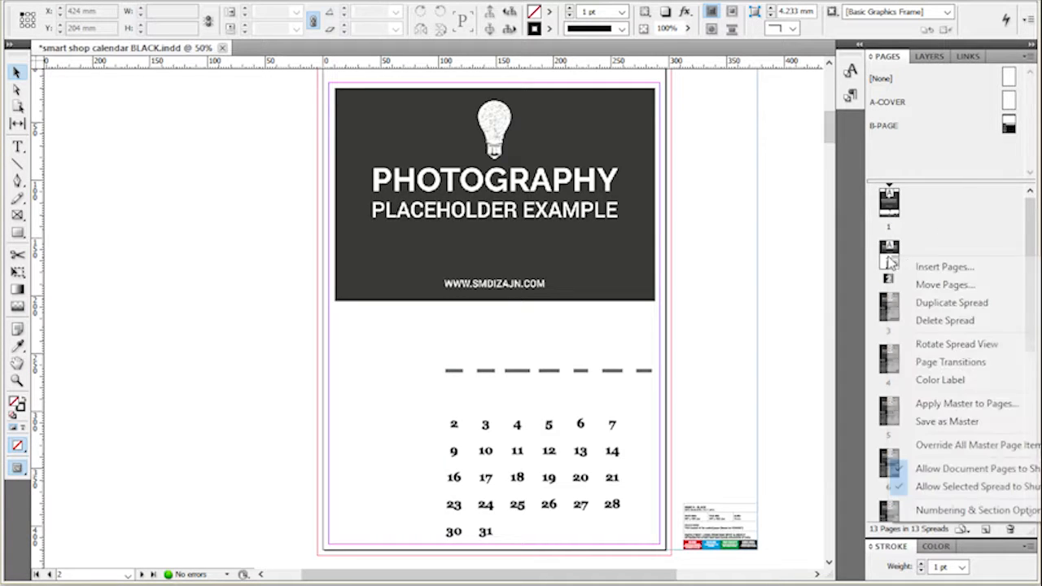
click(936, 405)
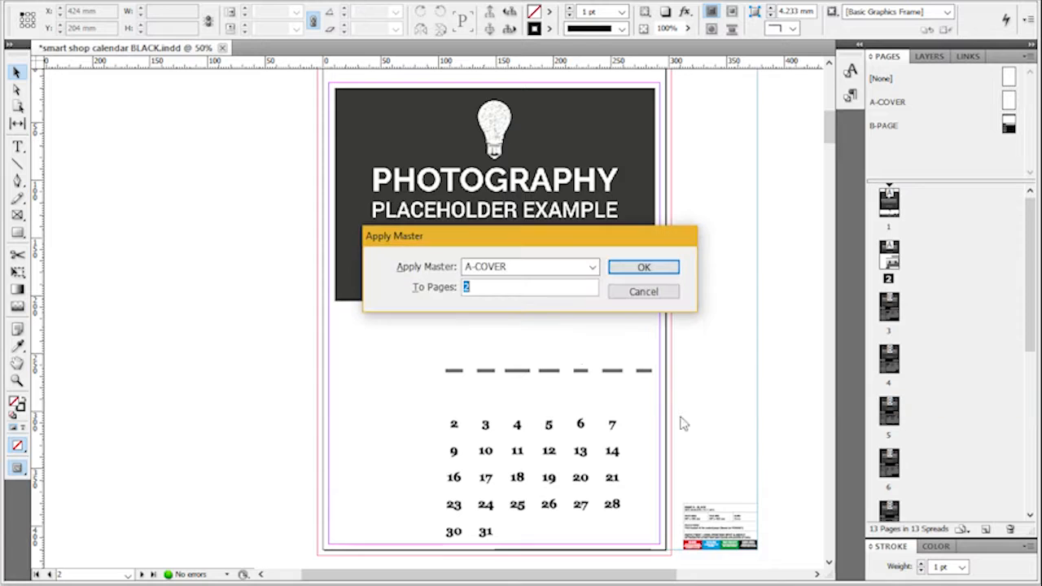
click(597, 267)
click(549, 309)
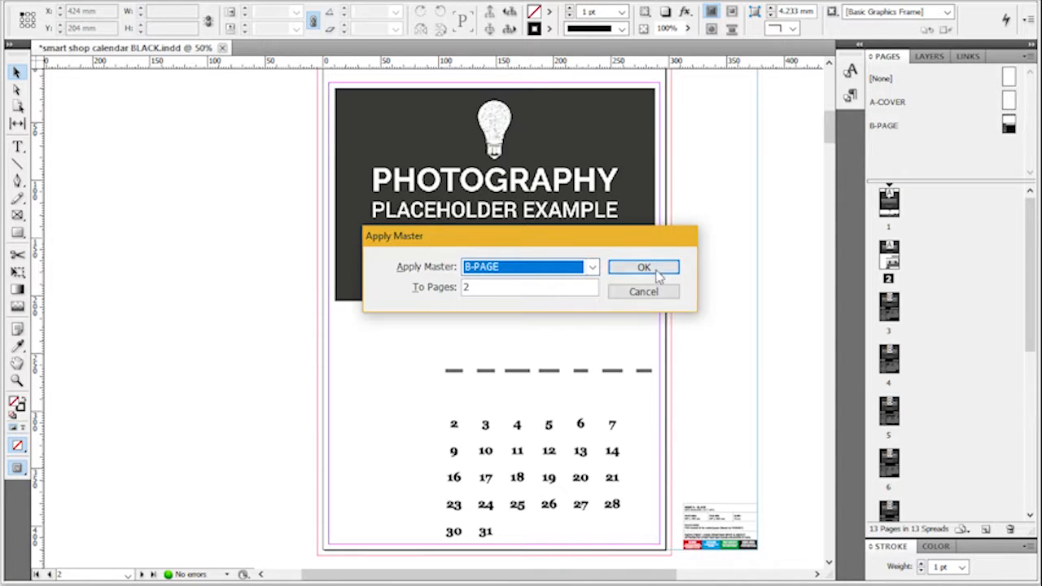
click(644, 267)
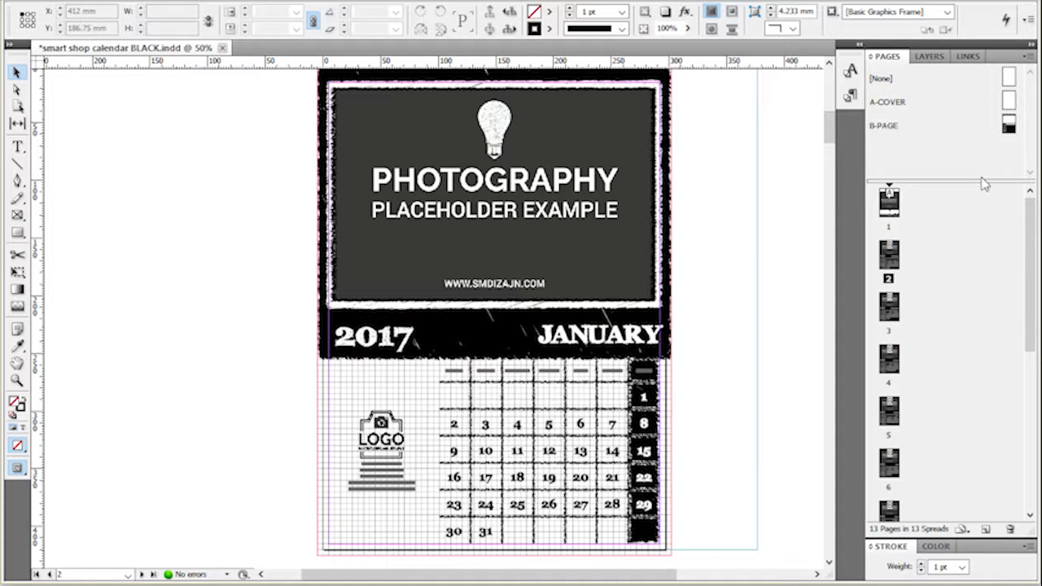
Enlarge the document page thumbnails area further and open the cover on page 1.
drag(979, 181, 980, 148)
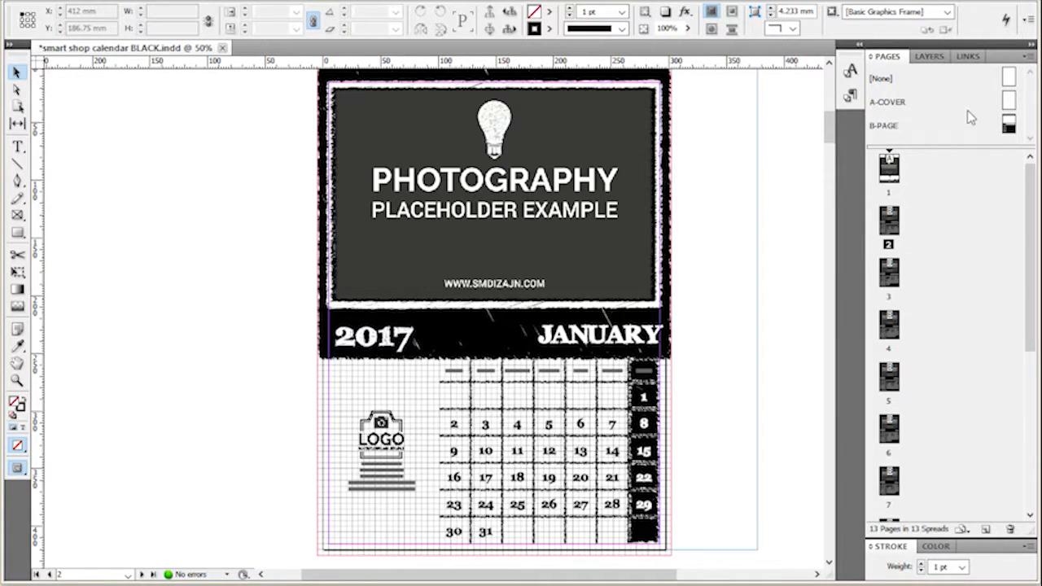
click(895, 169)
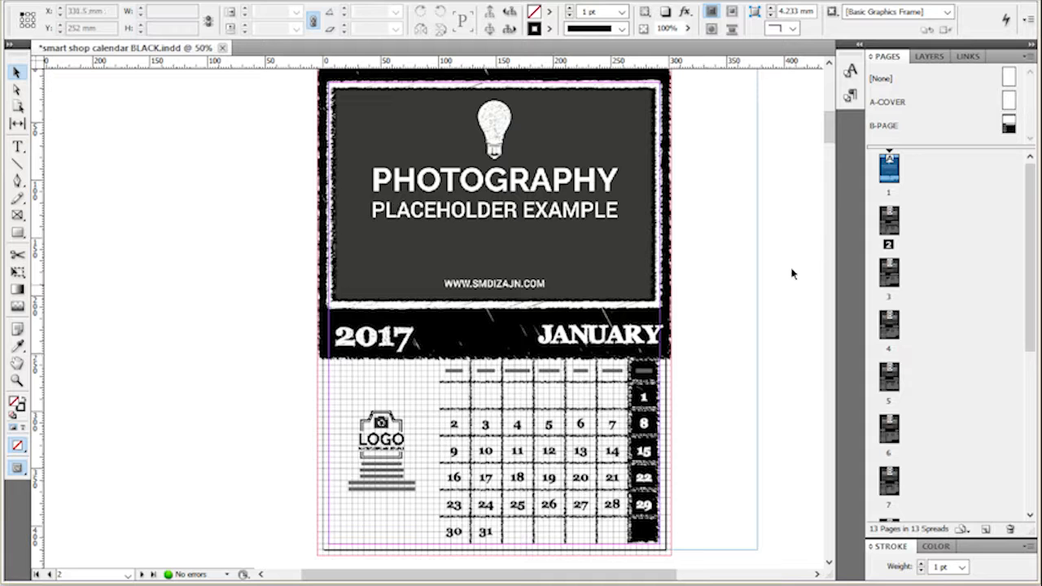
double_click(888, 163)
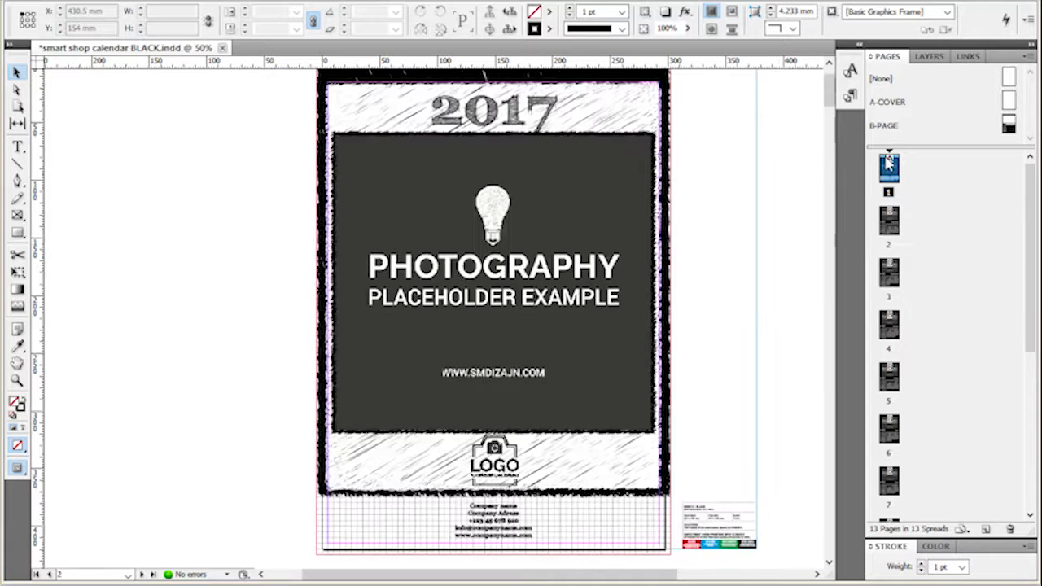
Try a teal fill of R 0, G 224, B 183 on the cover's black background artwork, and undo the recolouring.
click(672, 243)
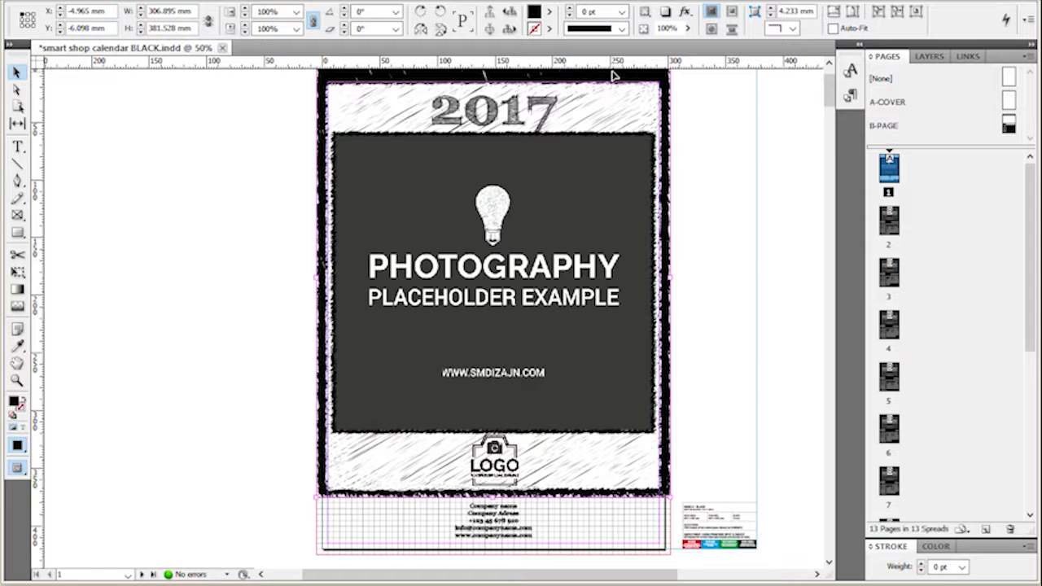
double_click(17, 401)
mouse_move(256, 249)
mouse_down()
mouse_move(154, 304)
mouse_move(205, 244)
mouse_move(185, 279)
mouse_move(231, 243)
mouse_up()
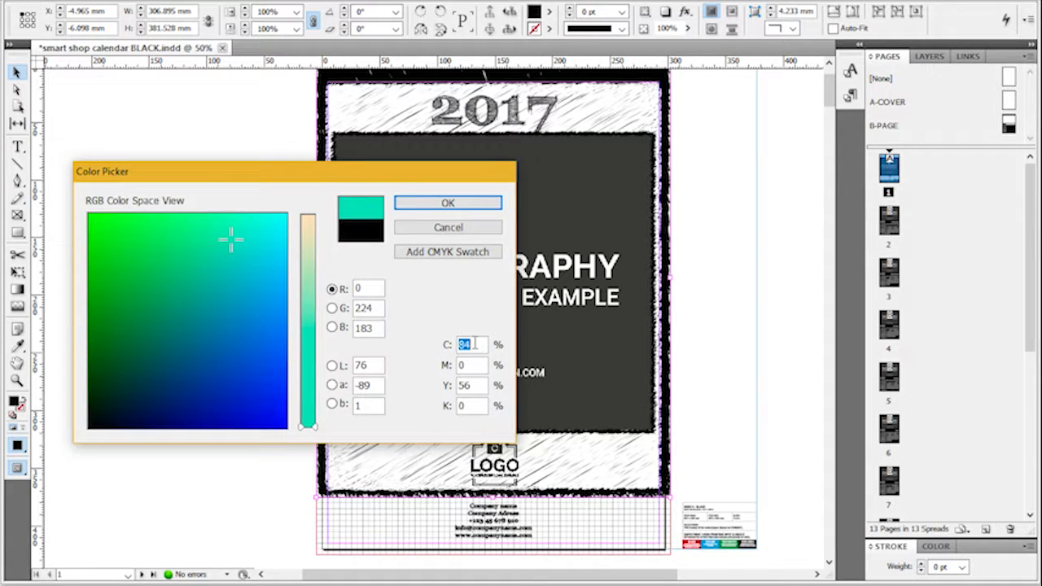
click(483, 204)
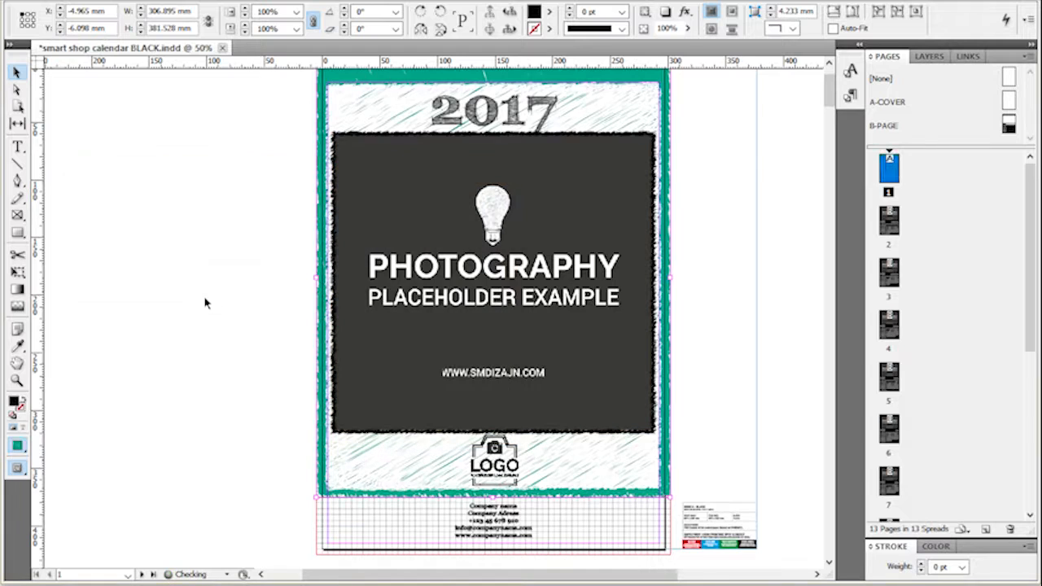
click(735, 227)
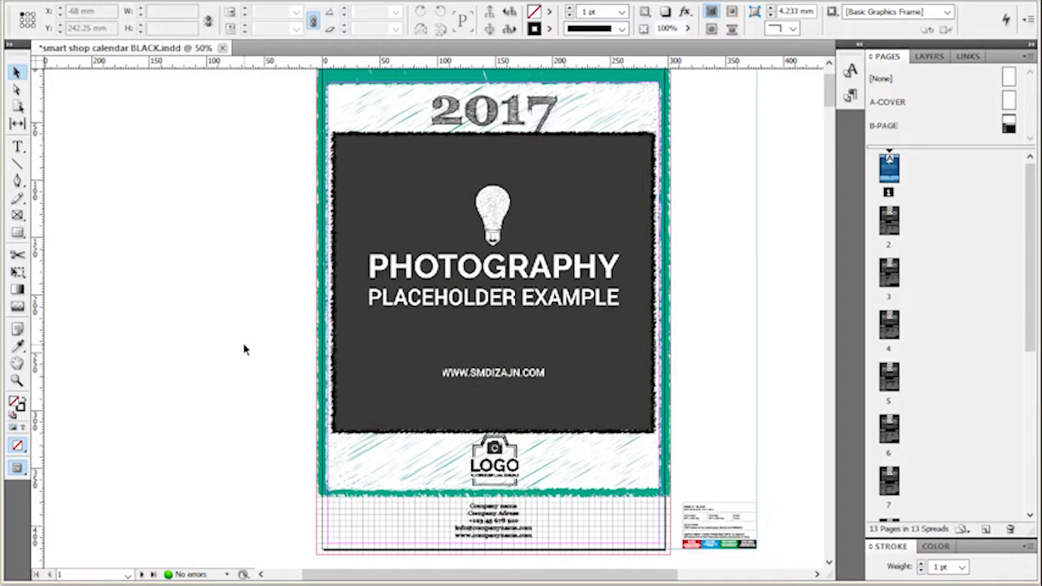
key(ctrl+z)
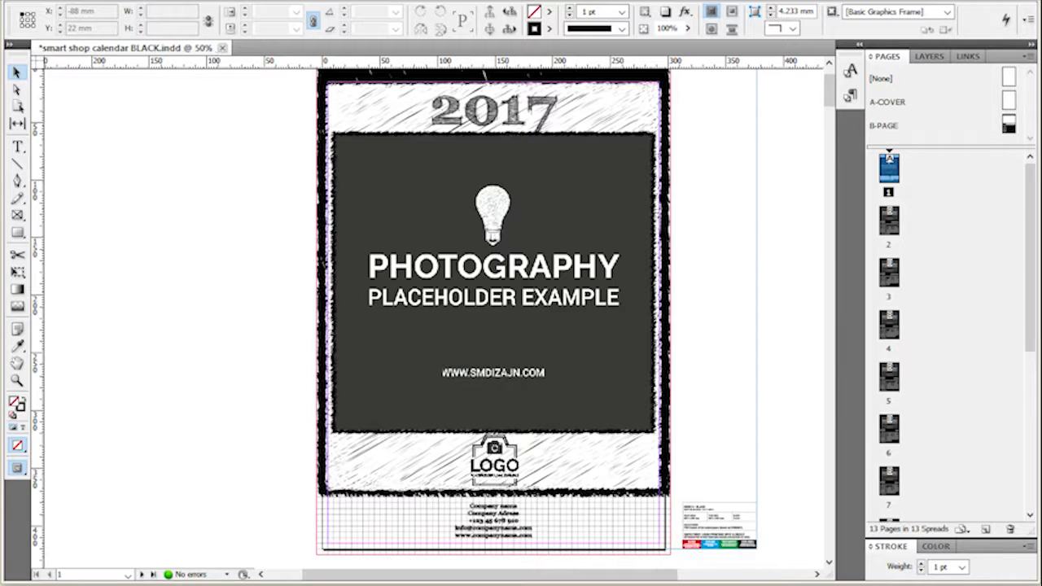
Display the document's colour swatches.
click(269, 0)
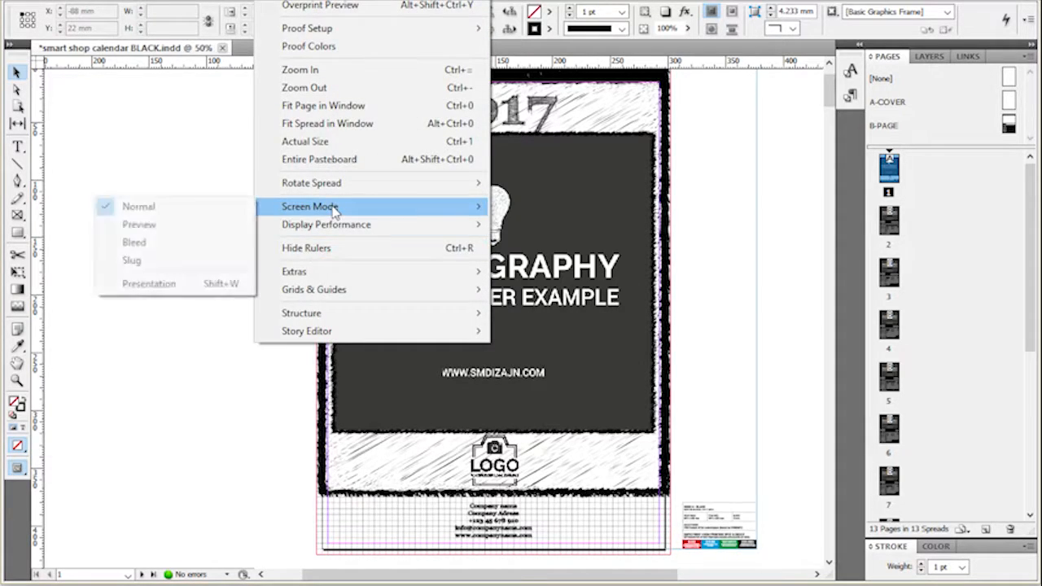
mouse_move(307, 0)
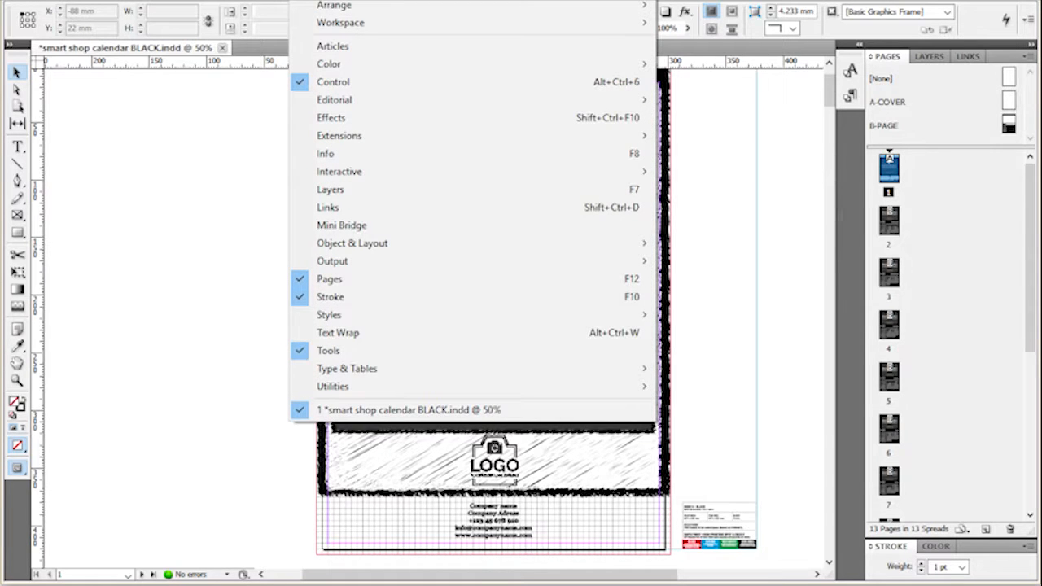
mouse_move(327, 63)
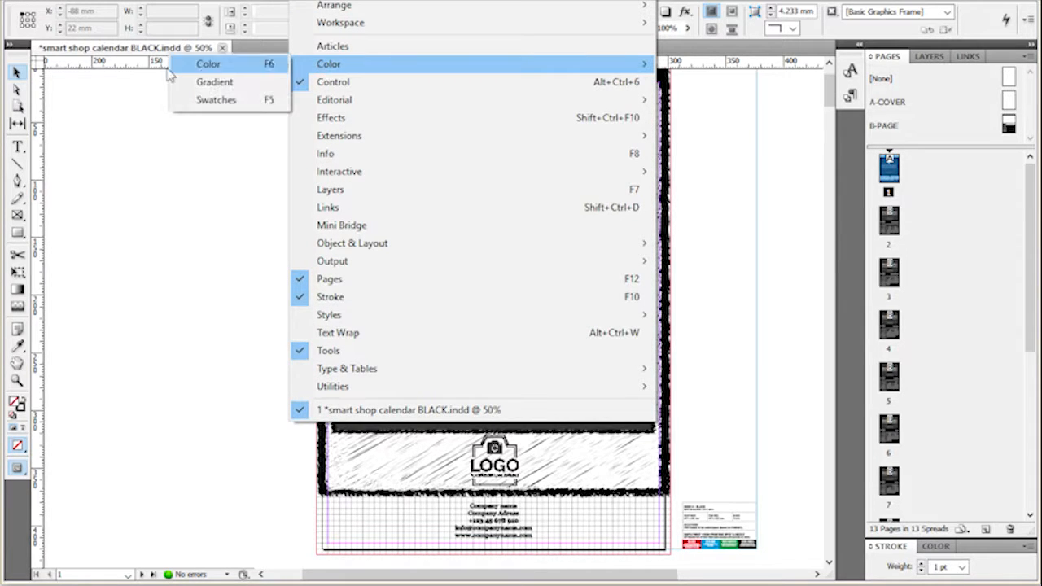
click(206, 101)
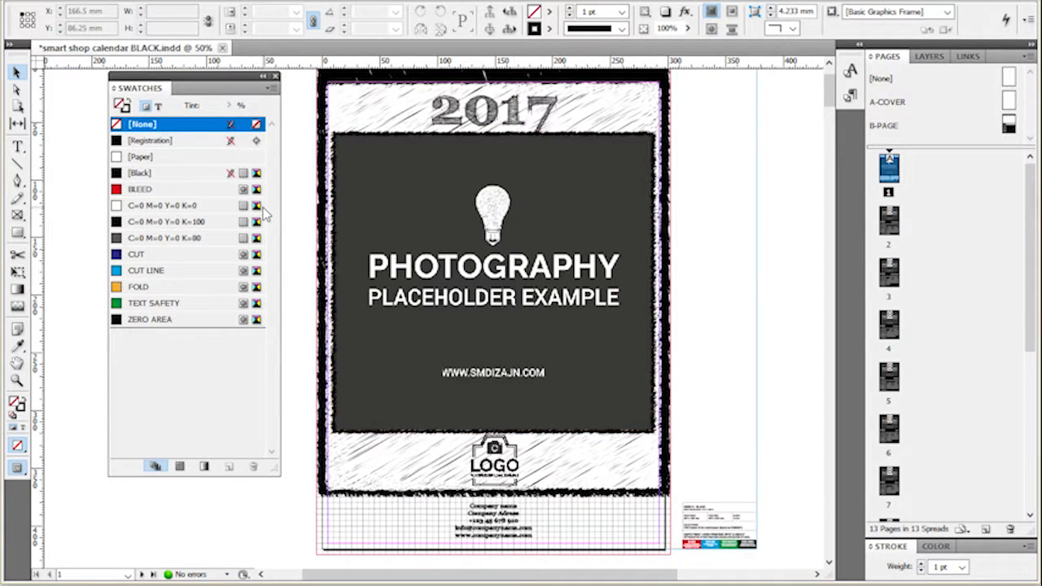
Redefine the C=0 M=0 Y=0 K=100 swatch as cyan 0, magenta 100, yellow 0 and black 0, and close the swatches.
double_click(227, 221)
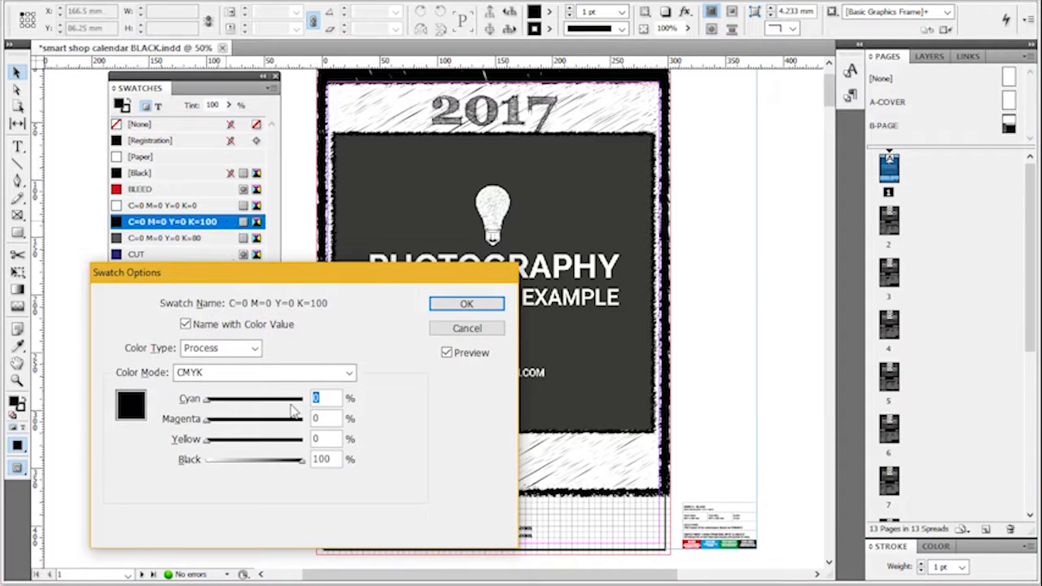
text(100)
key(Tab)
key(Tab)
text(0)
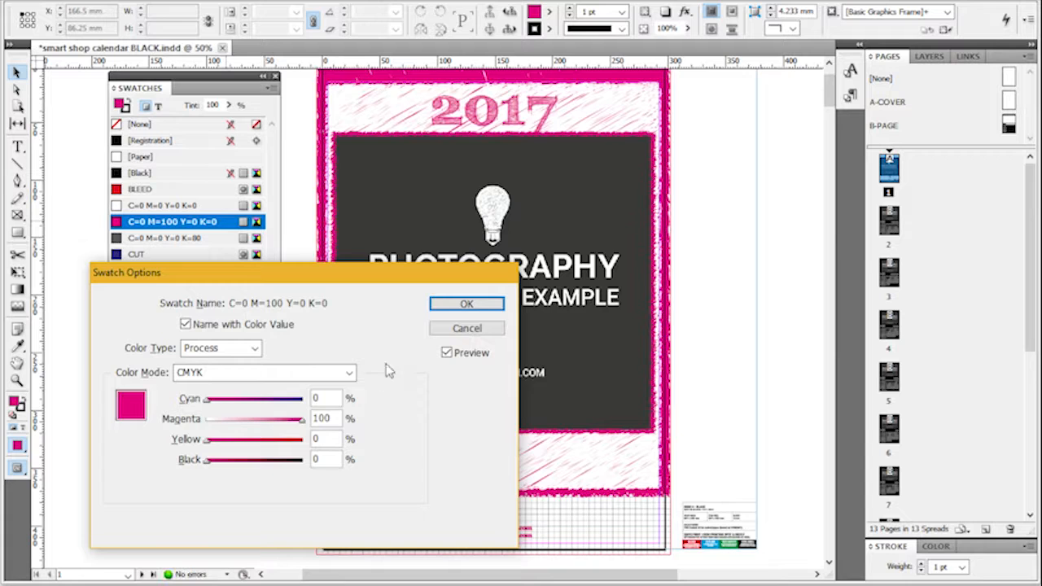
click(467, 304)
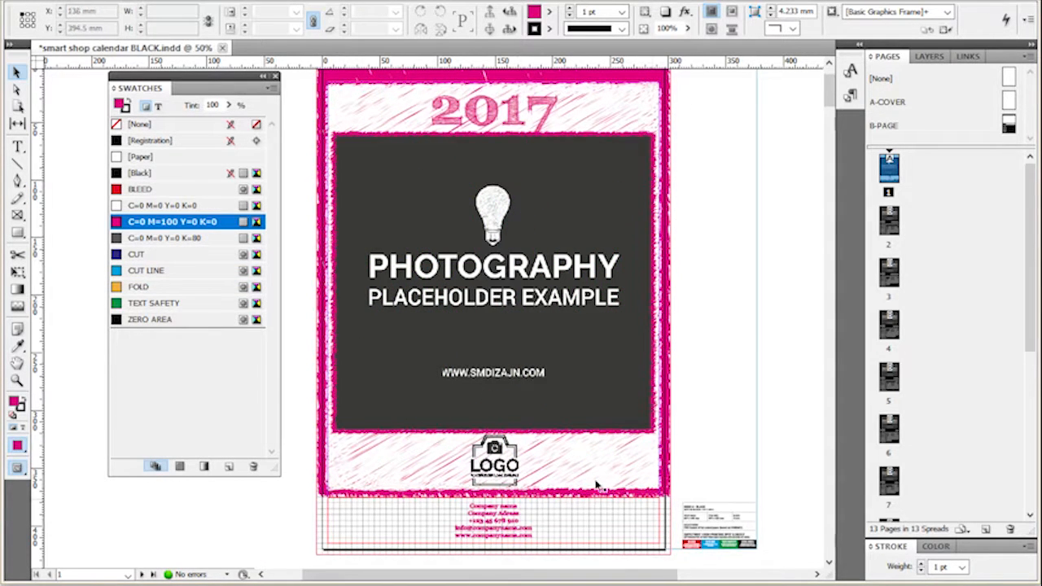
scroll(758, 325, down, 10)
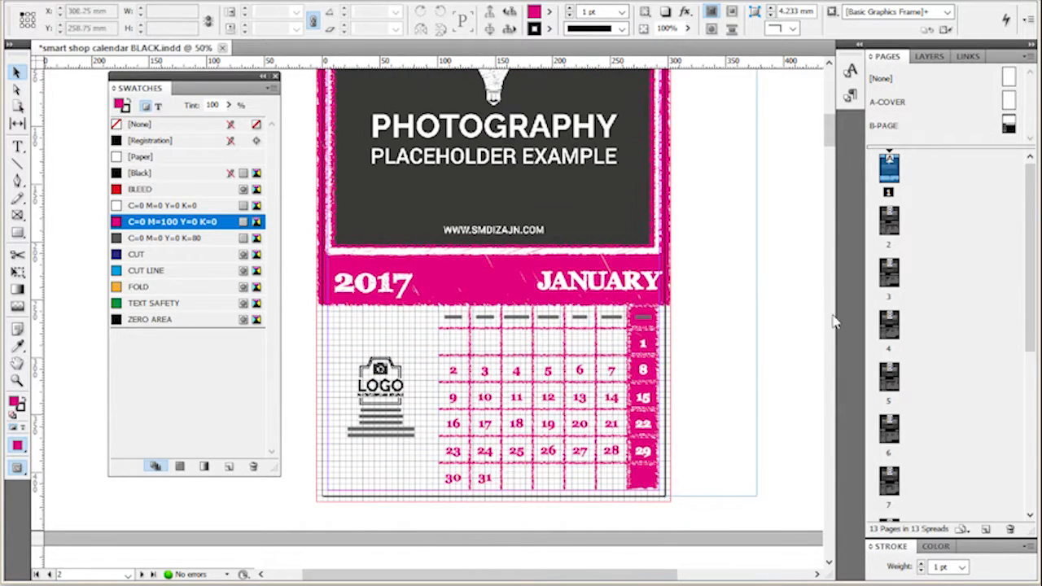
scroll(688, 412, up, 3)
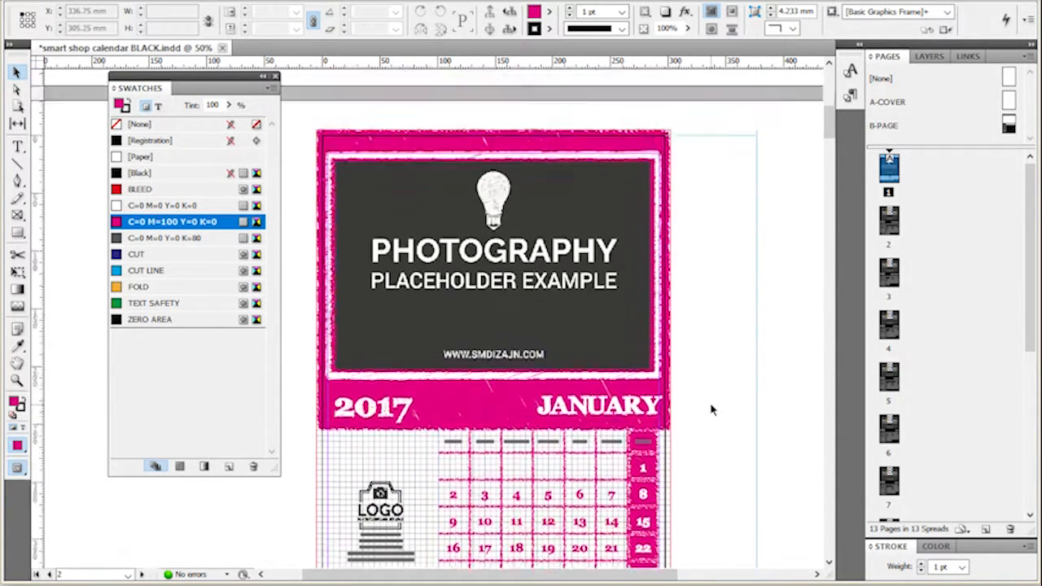
scroll(711, 410, up, 5)
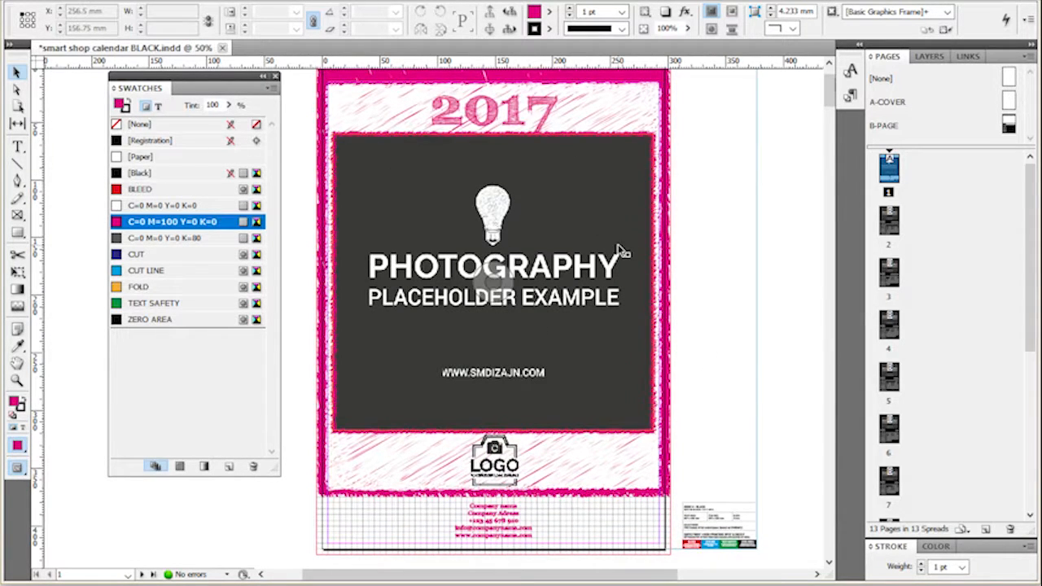
click(276, 76)
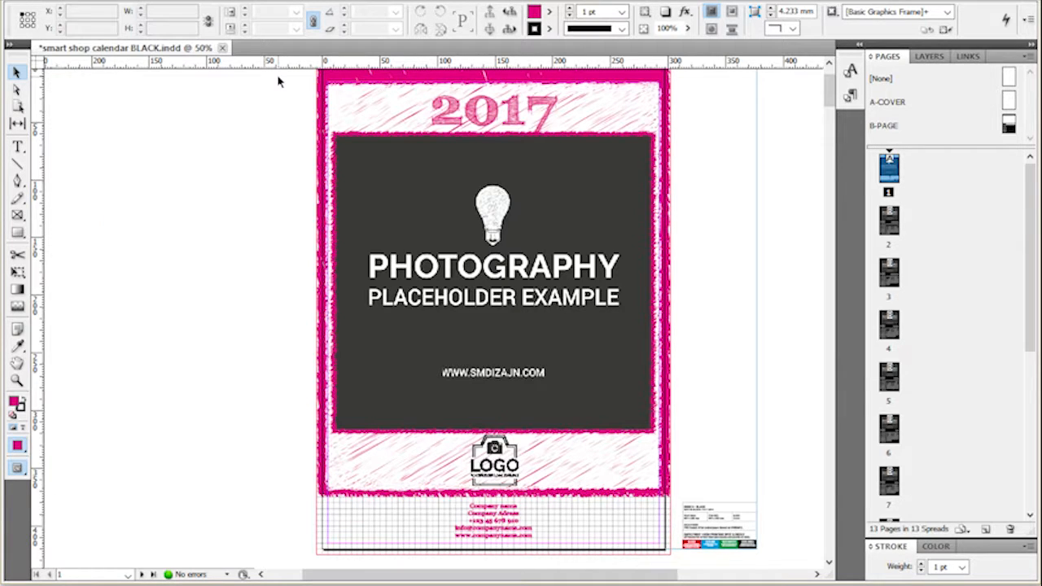
Replace the "Company name" line in the contact details at the bottom of the cover with "Smart Shop", and deselect the text frame.
scroll(268, 119, up, 1)
scroll(269, 119, down, 1)
click(521, 533)
key(ctrl+equal)
key(ctrl+equal)
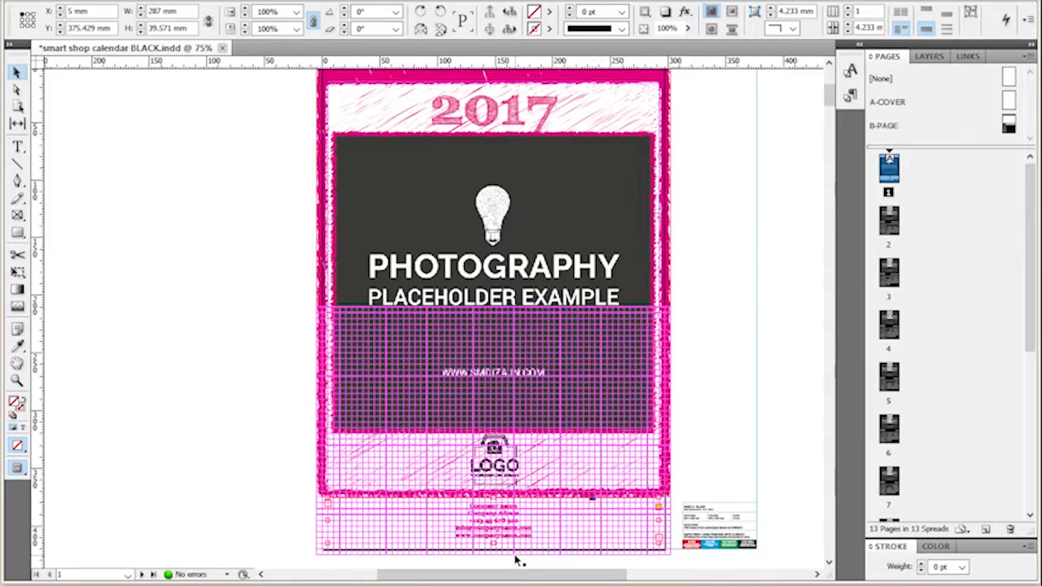
scroll(334, 387, down, 2)
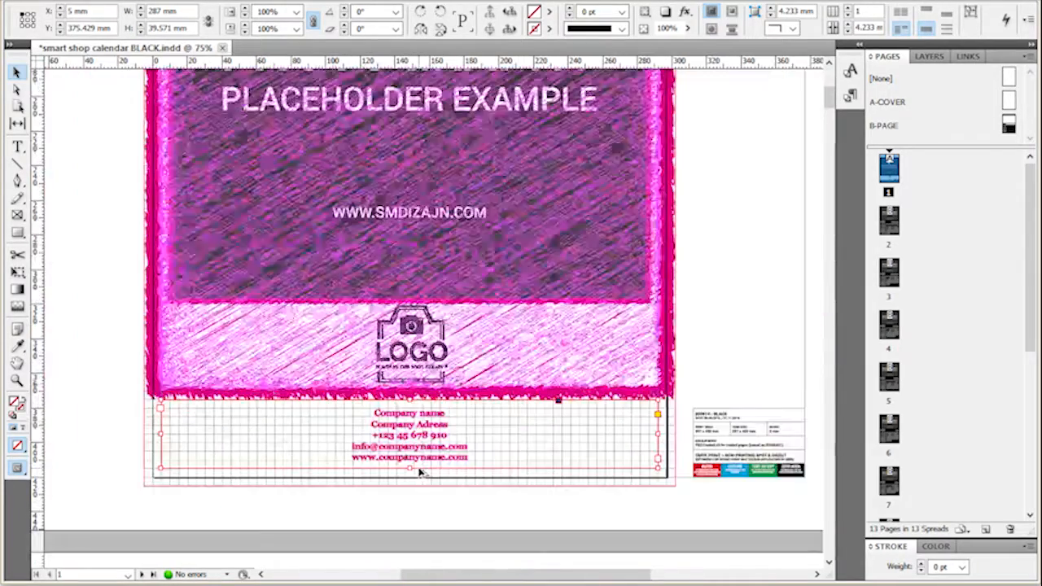
scroll(421, 472, up, 3)
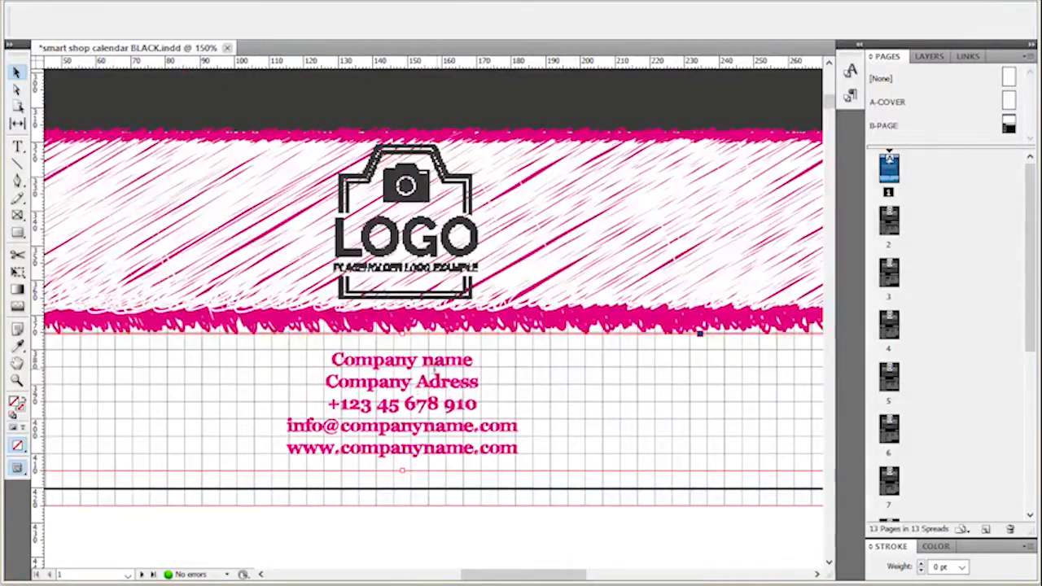
key(t)
drag(296, 361, 556, 352)
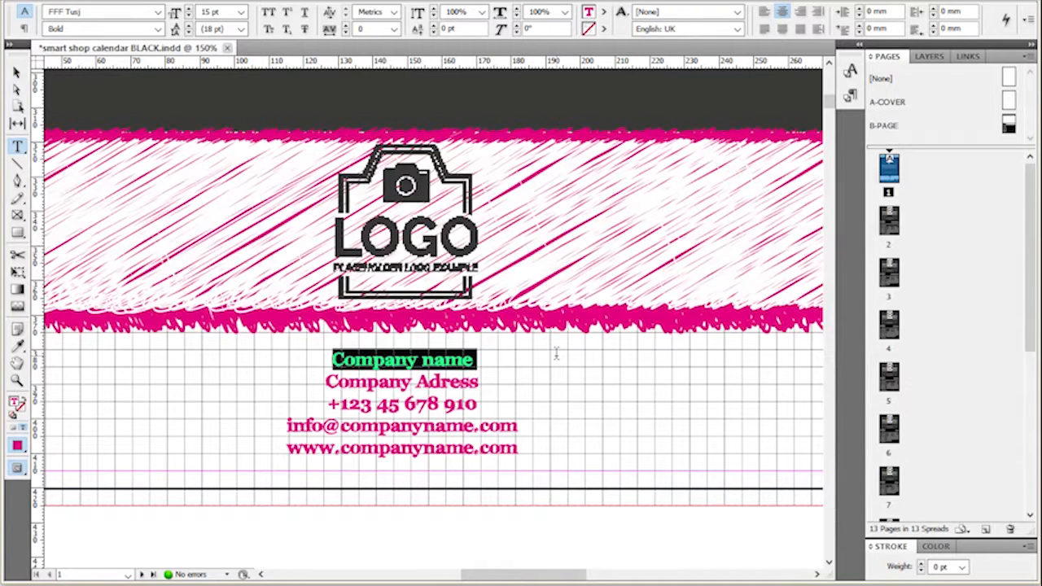
text(Smart )
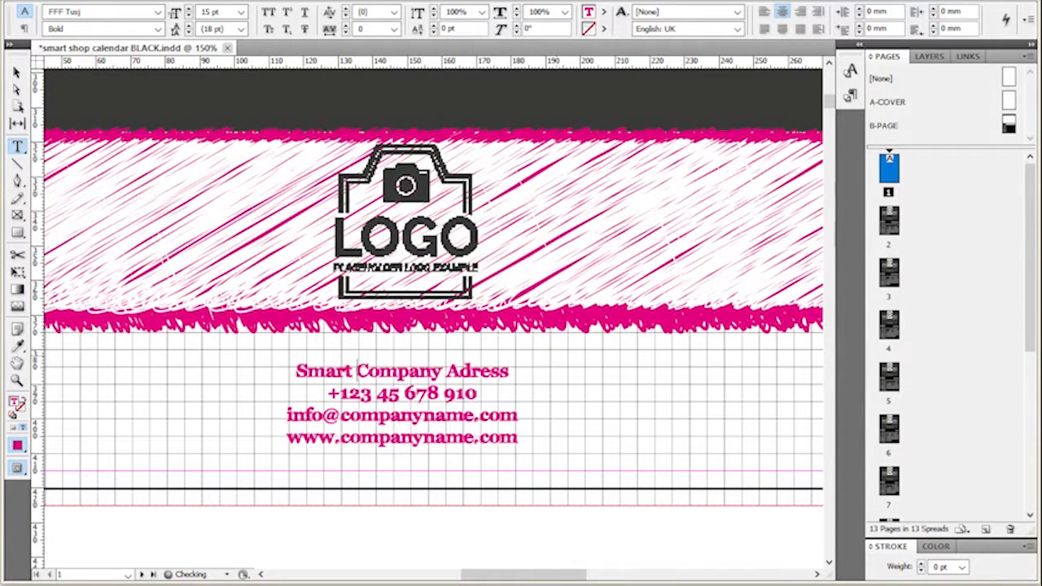
text(Shop)
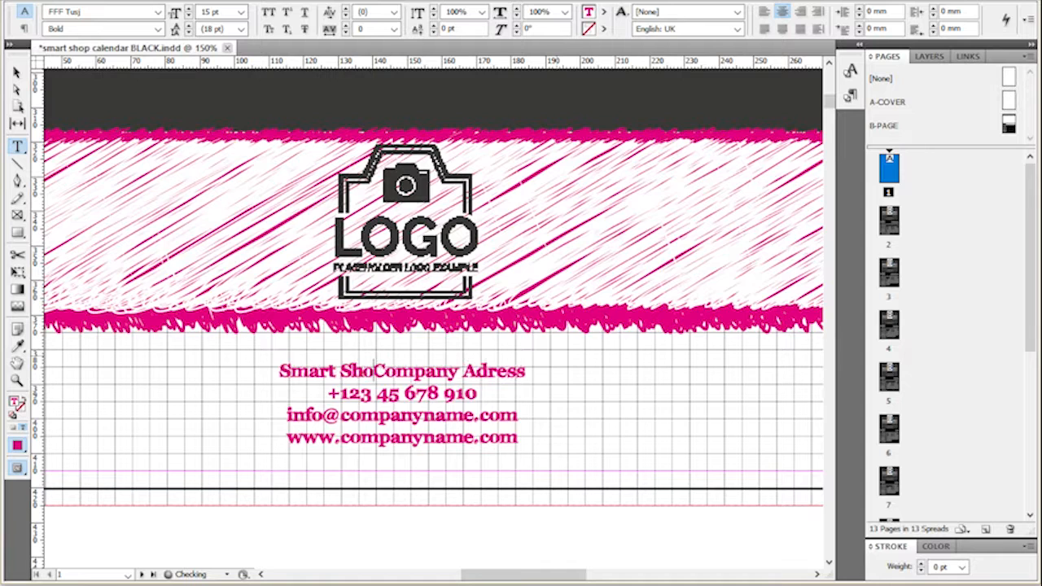
key(Return)
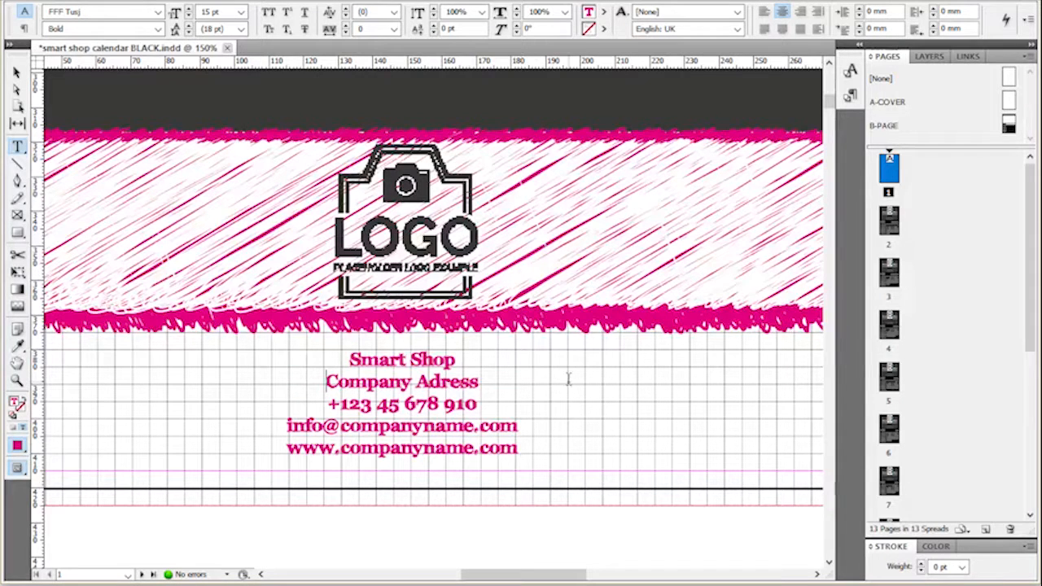
click(16, 72)
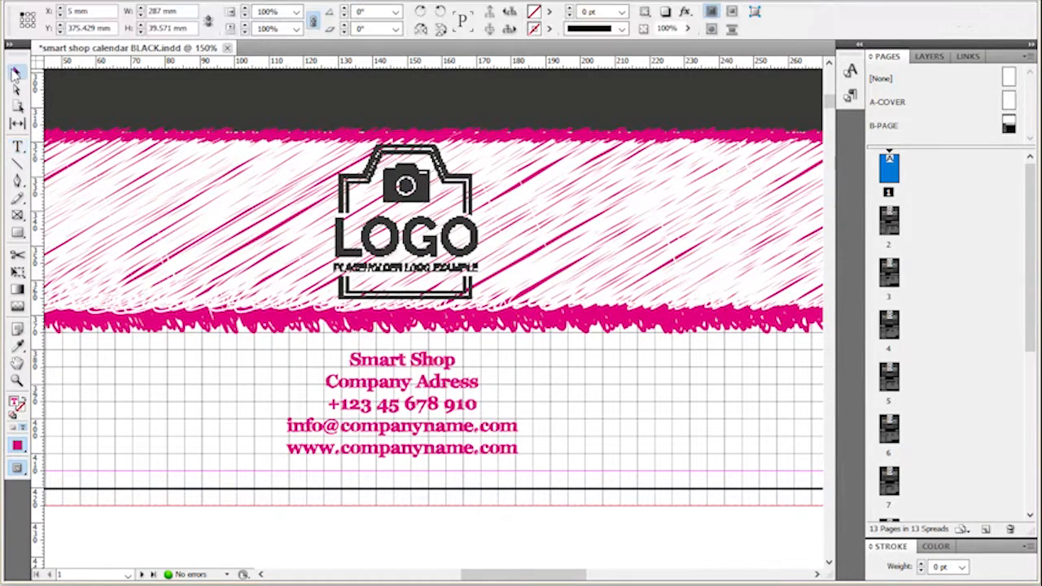
scroll(456, 371, down, 1)
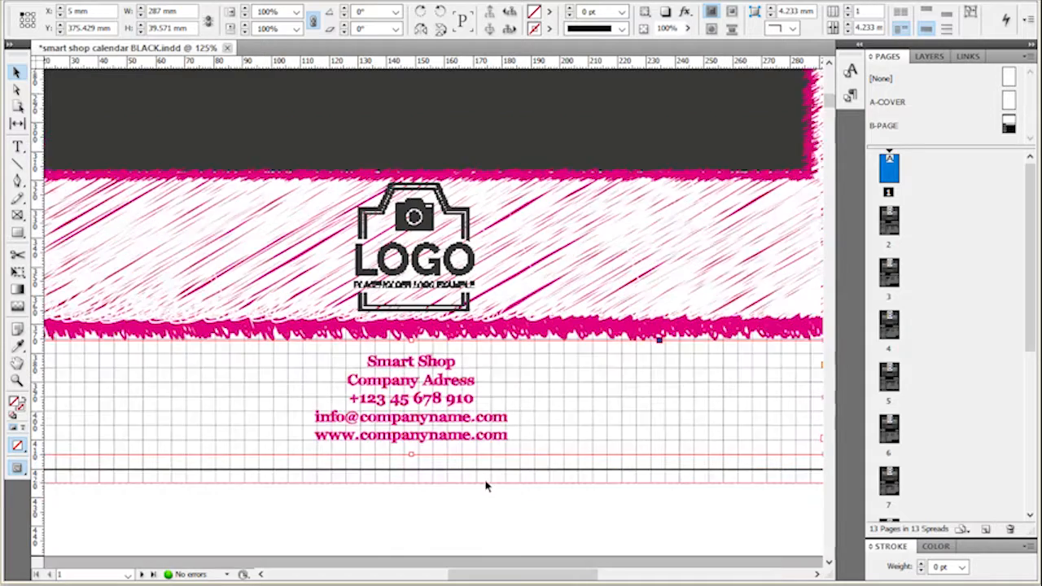
click(502, 510)
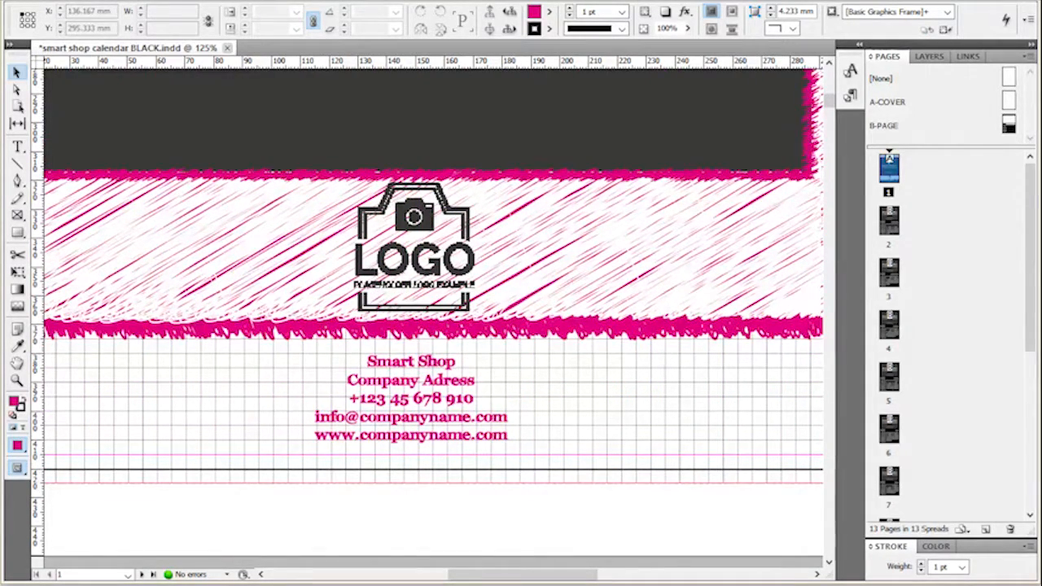
Display the character formatting settings and set the font of the cover's whole company details text frame to Gadugi.
click(309, 1)
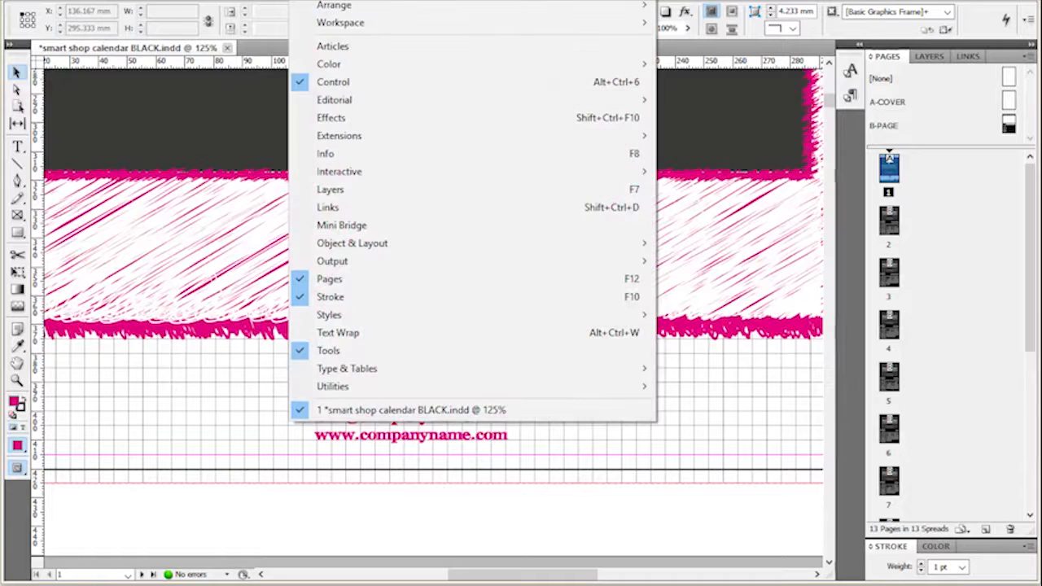
click(310, 1)
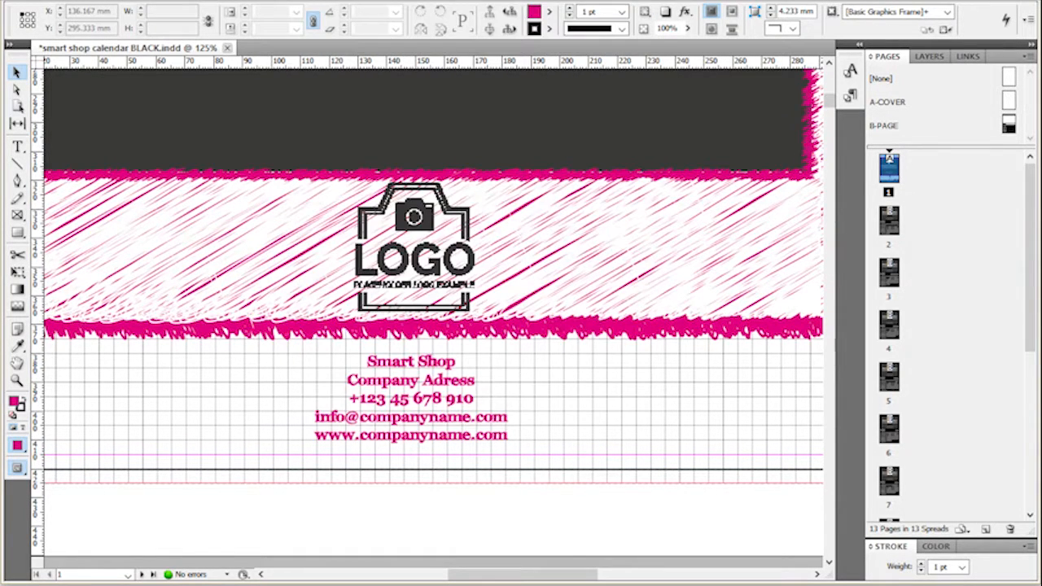
click(310, 1)
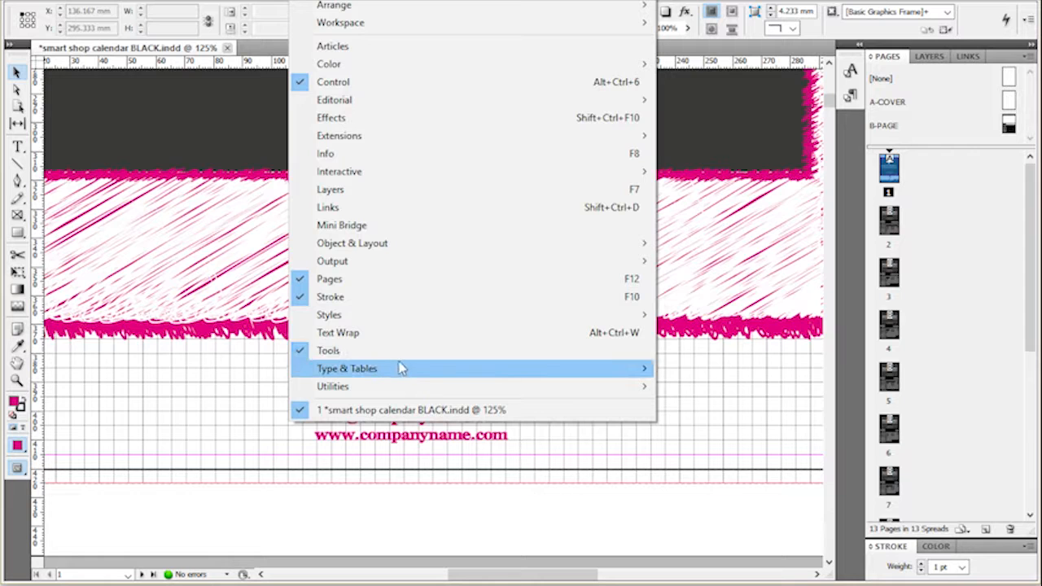
mouse_move(319, 369)
click(208, 369)
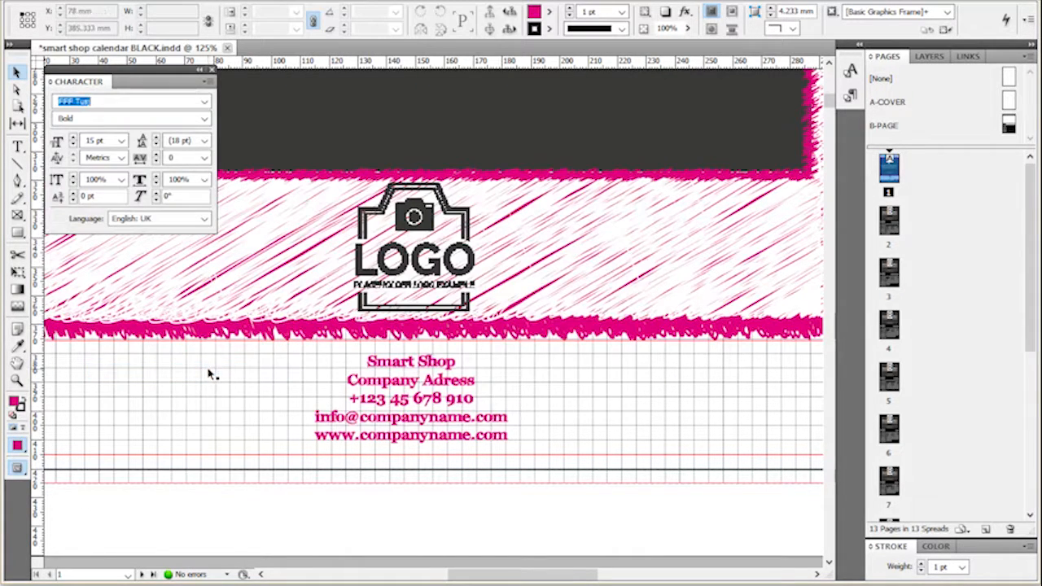
click(521, 400)
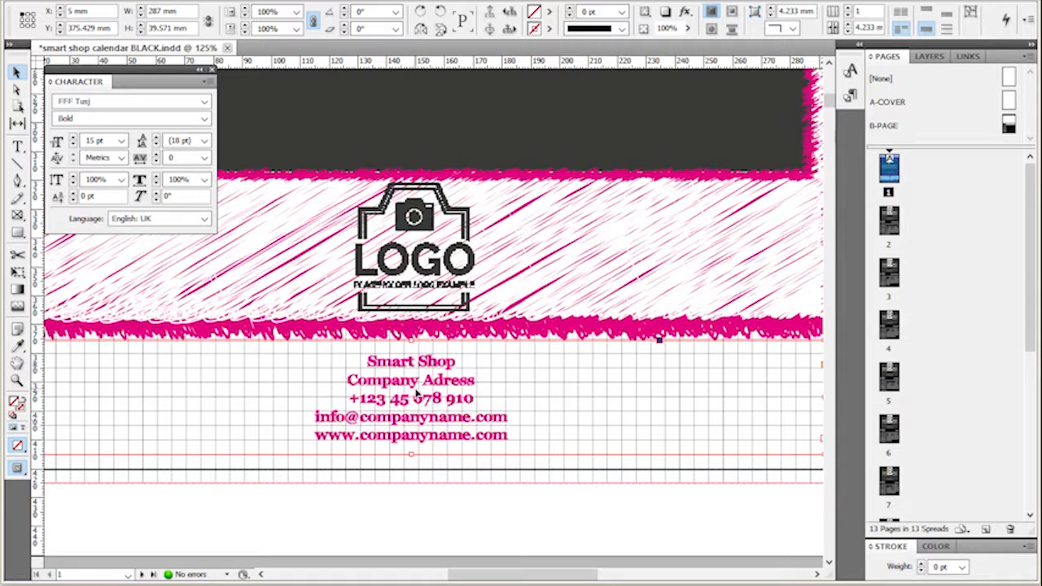
click(205, 101)
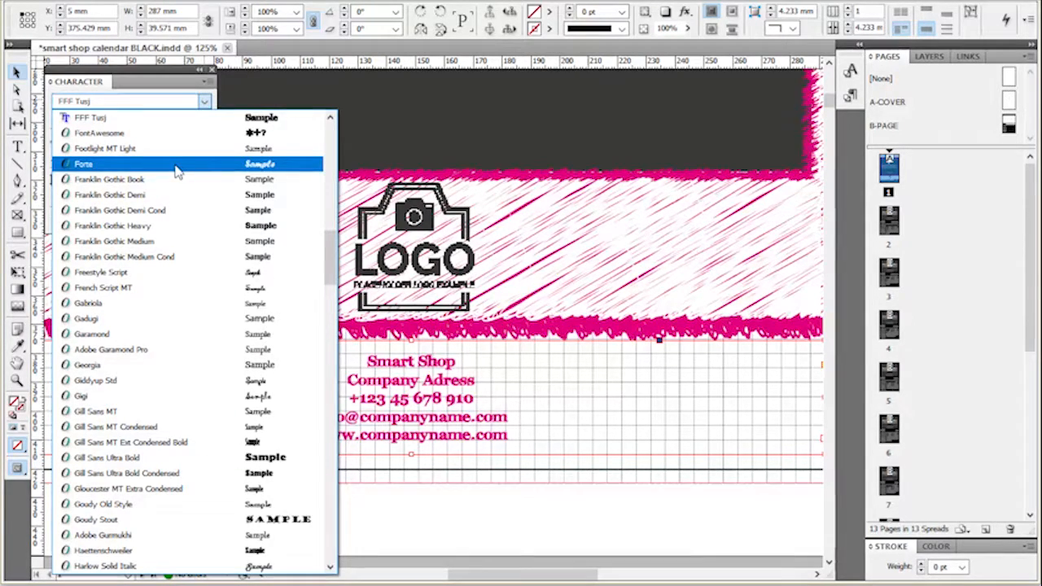
click(171, 324)
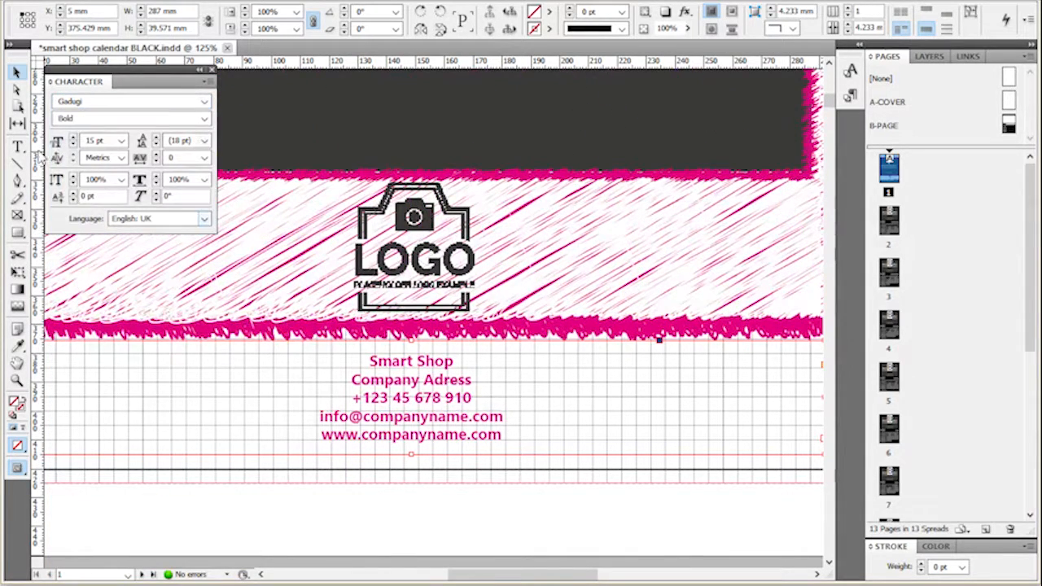
Try the Regular font style on the cover's company details text, and set it back to Bold.
click(205, 118)
click(175, 145)
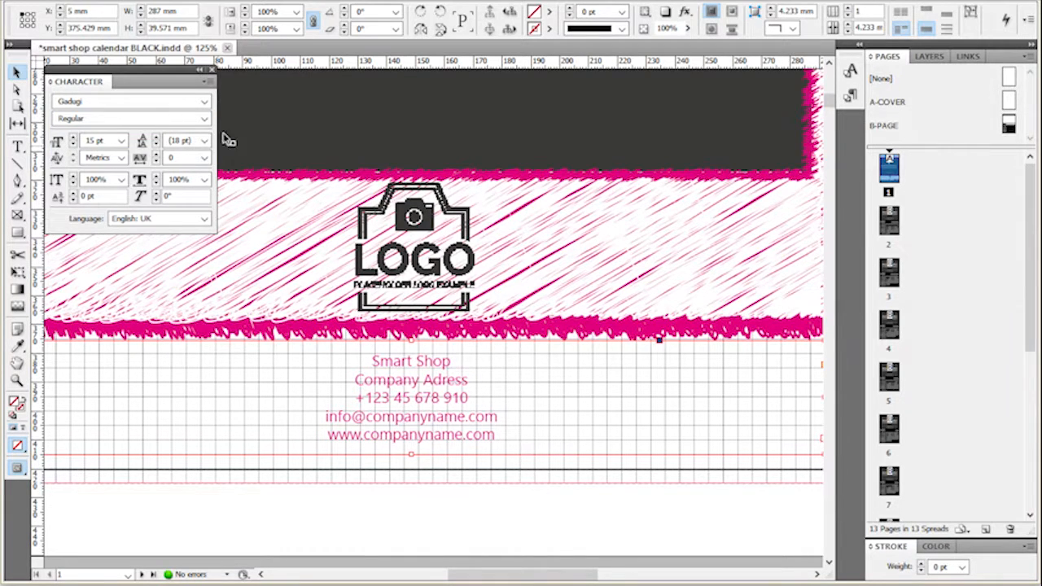
click(204, 119)
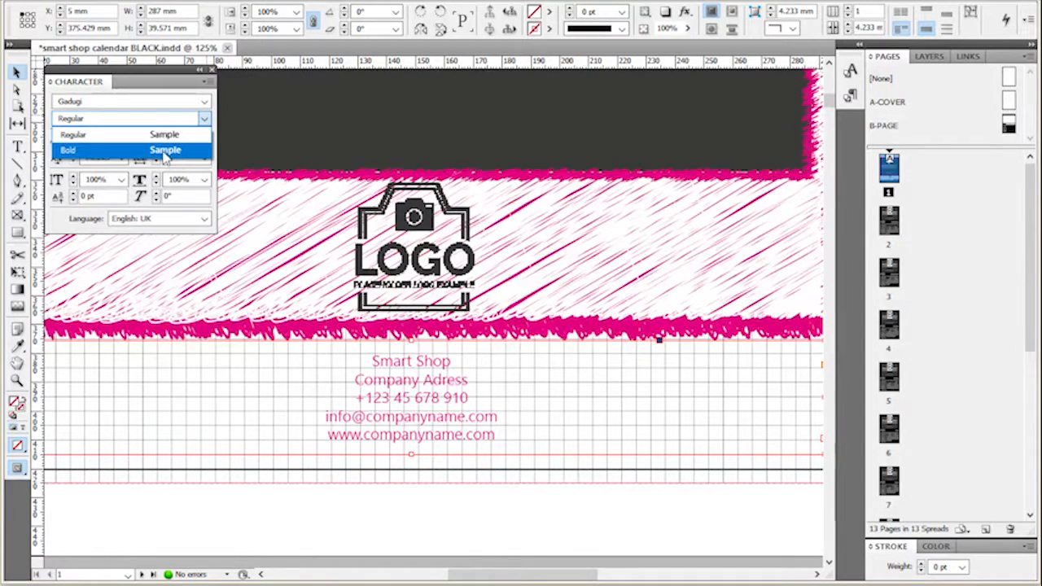
click(166, 151)
Enlarge the cover's company details text to 19 pt and close the character formatting settings.
click(73, 138)
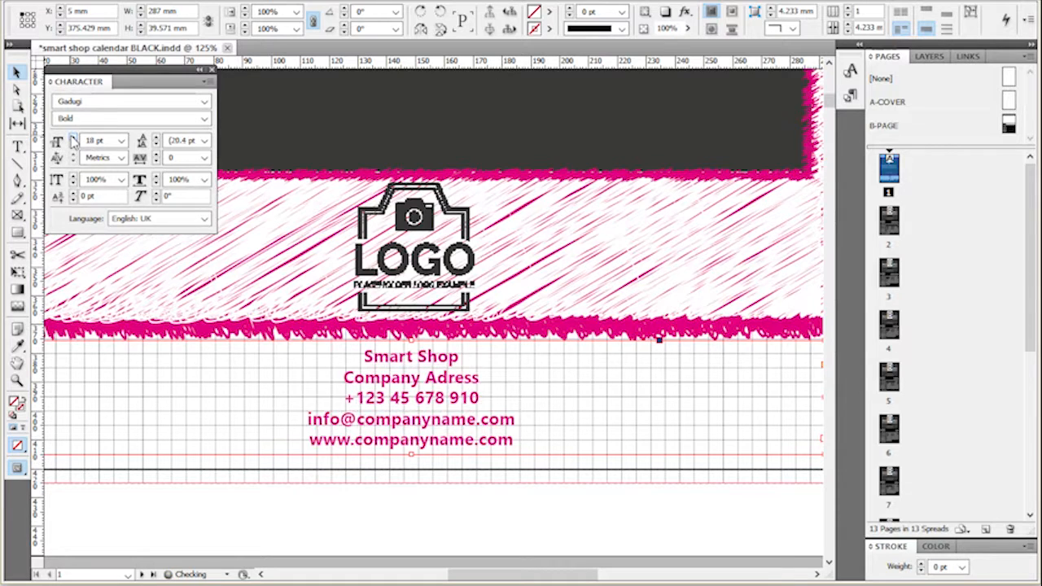
click(74, 138)
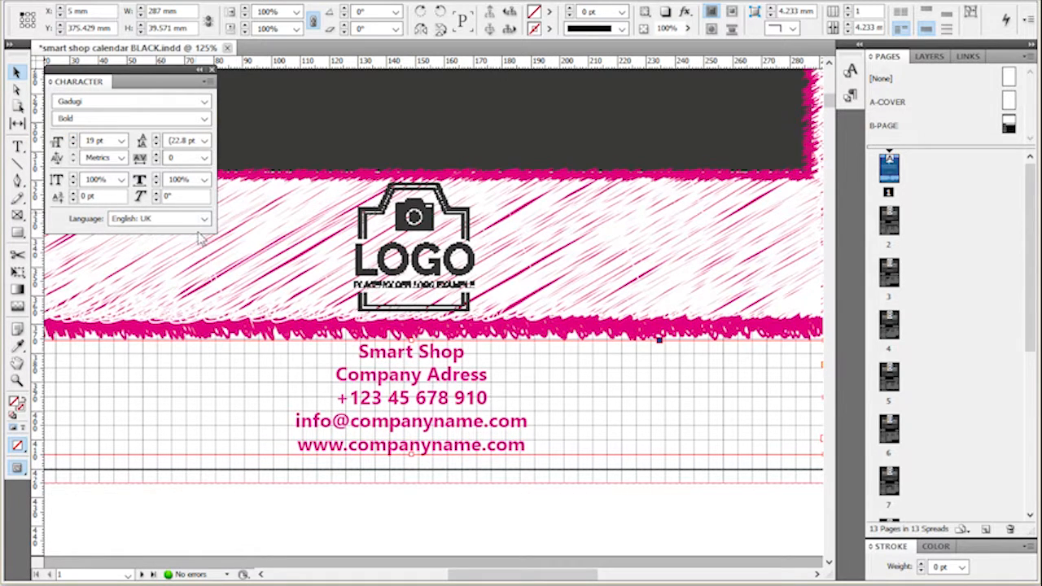
click(211, 70)
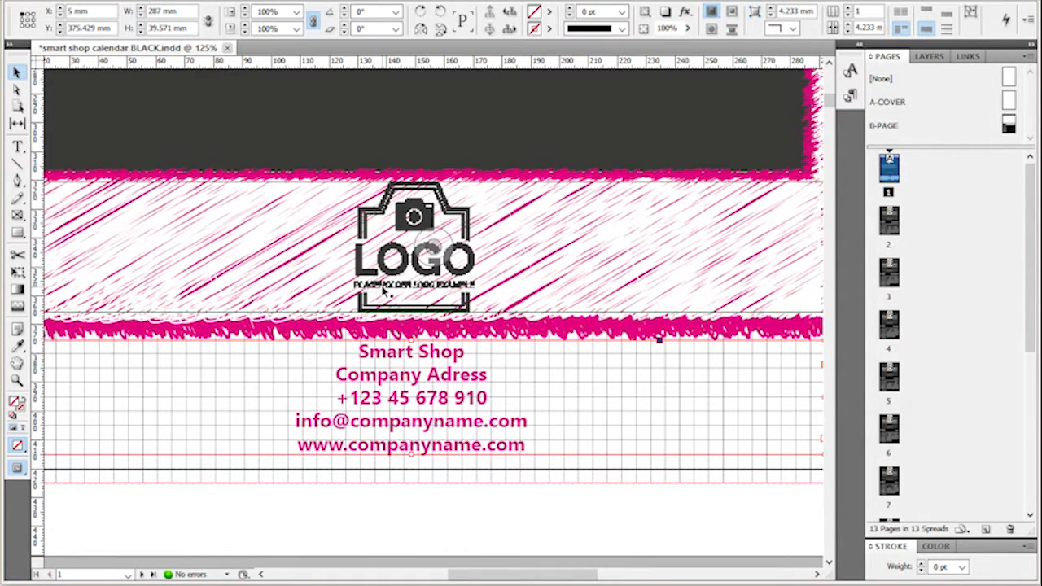
Examine the January page's month title, weekday names and date grid in the new colour, at overview and close-up.
key(ctrl+minus)
key(ctrl+minus)
key(ctrl+minus)
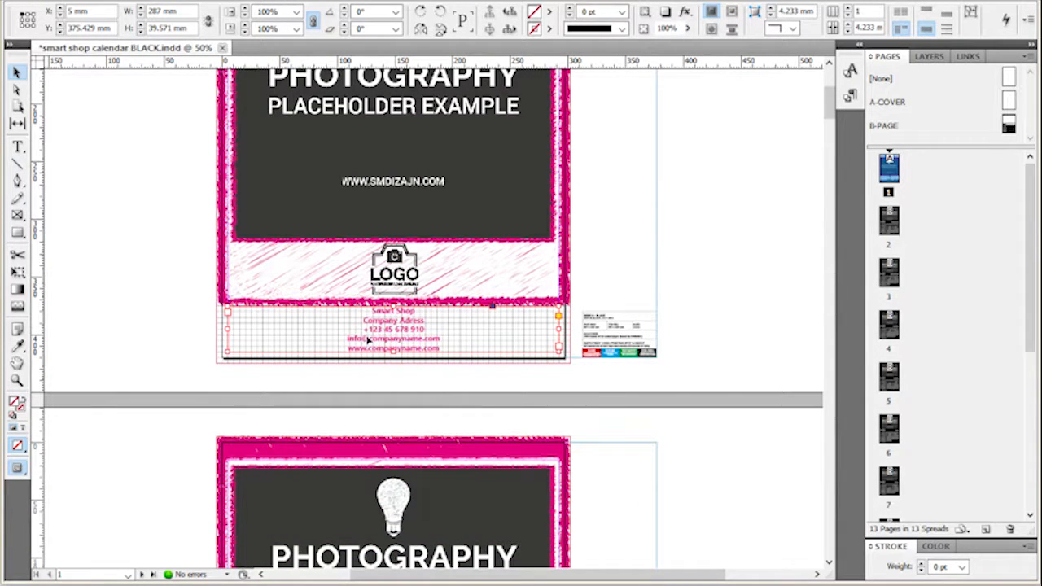
scroll(586, 353, down, 5)
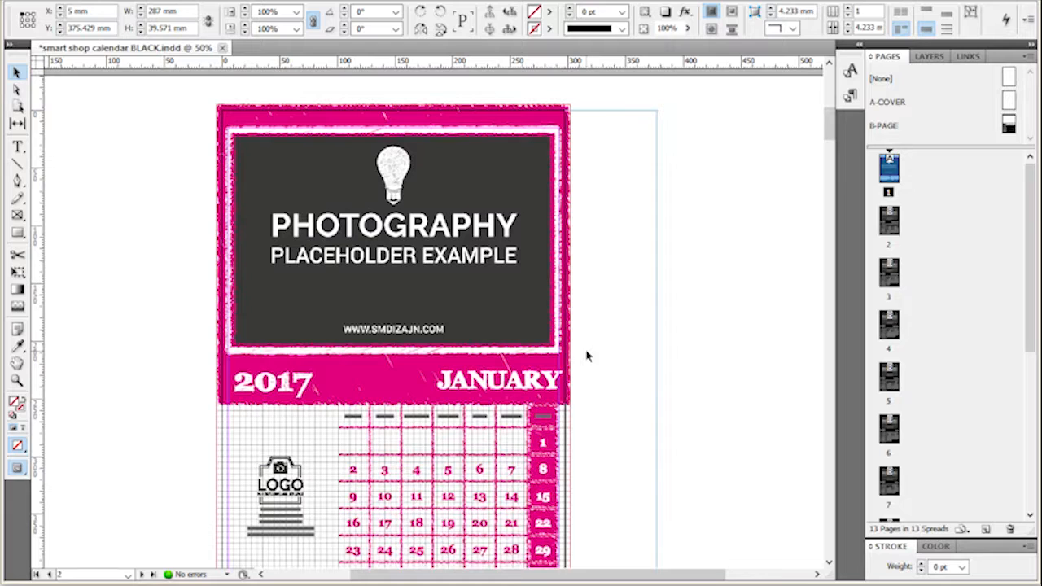
scroll(610, 344, down, 3)
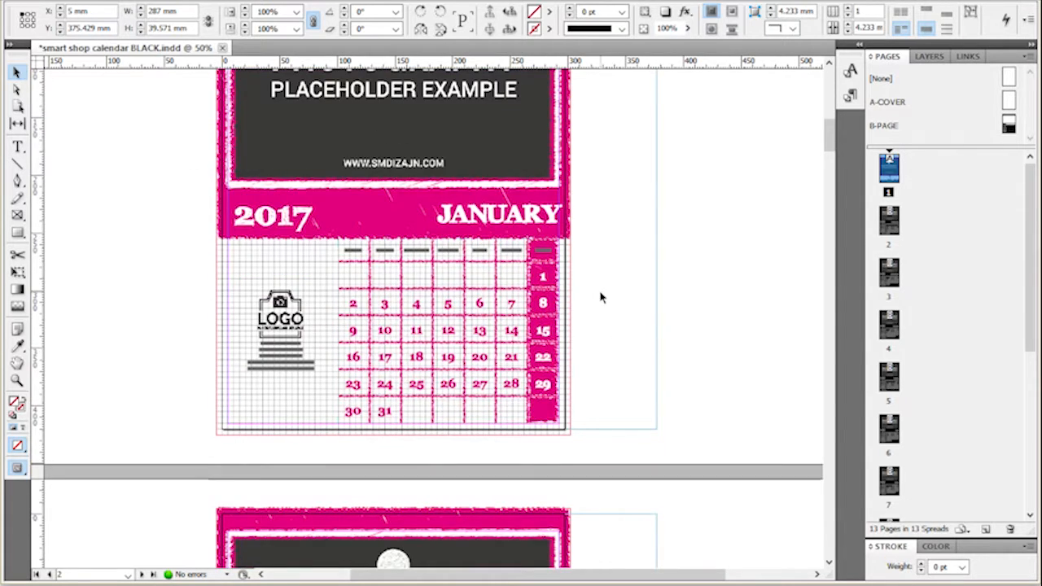
click(549, 267)
scroll(549, 268, up, 3)
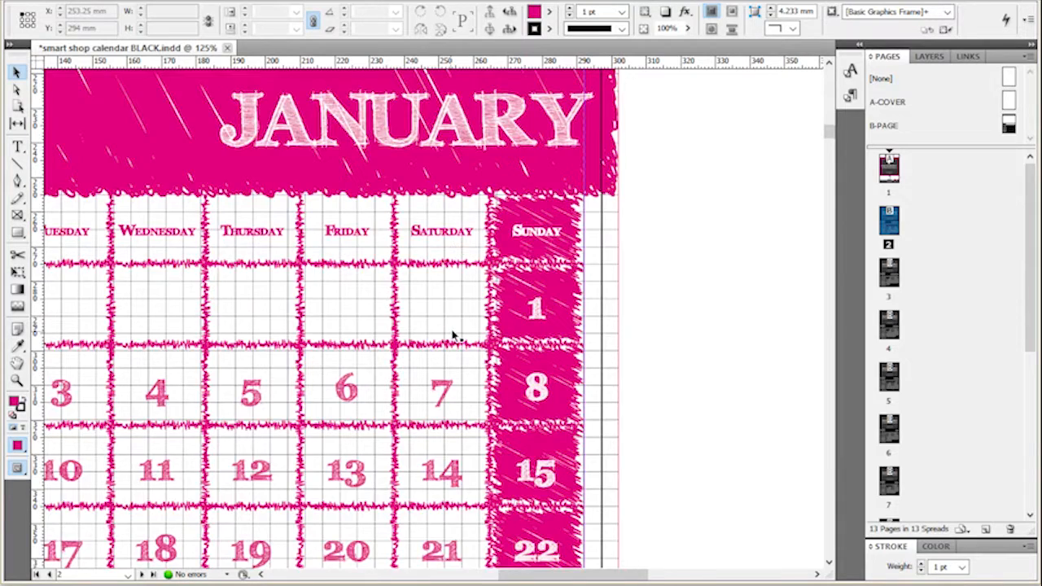
scroll(453, 335, down, 2)
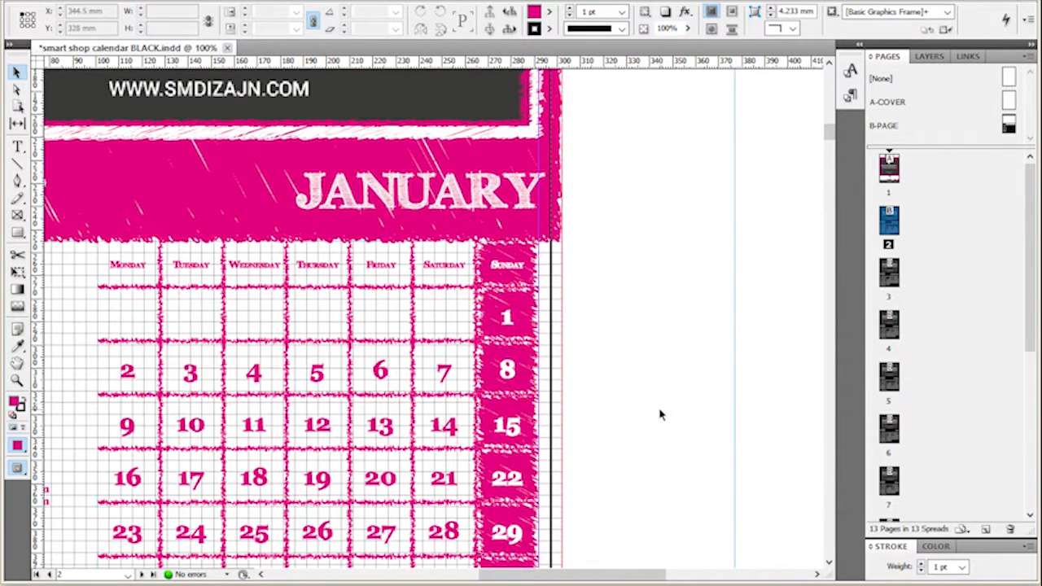
scroll(660, 415, up, 10)
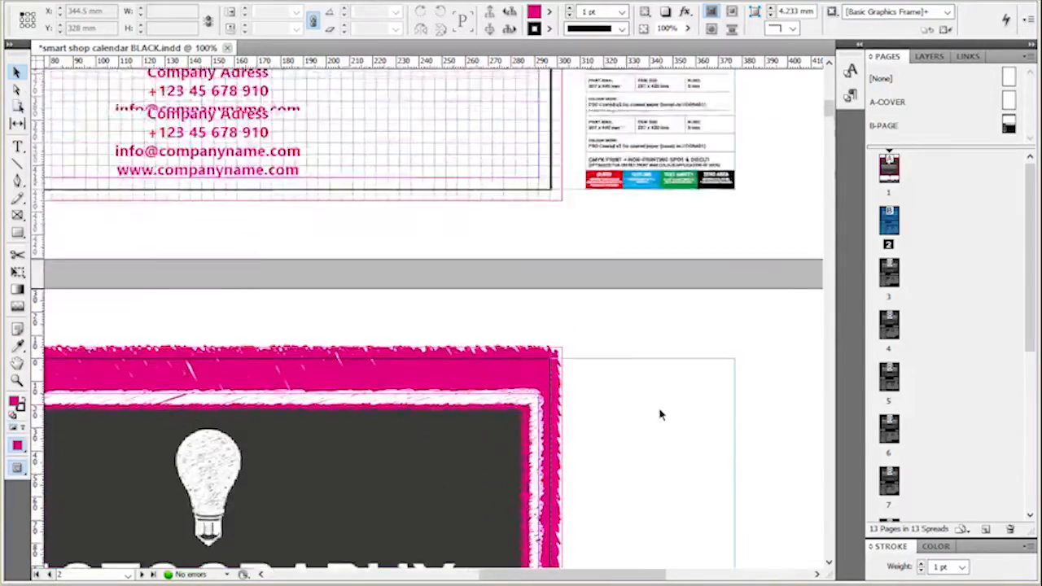
Select the cover's company details text frame and display the paragraph styles.
scroll(660, 415, up, 5)
click(233, 340)
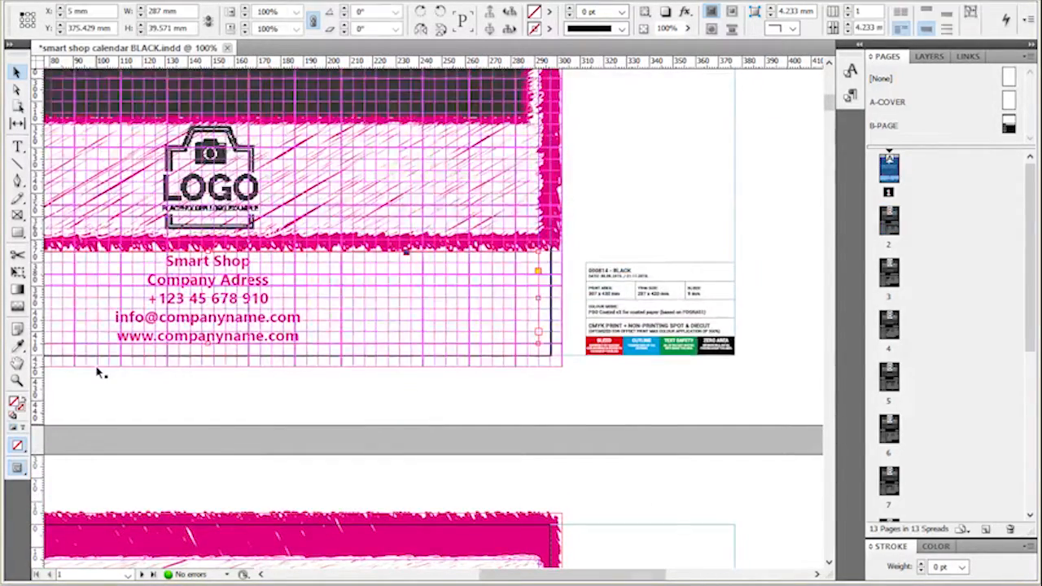
scroll(96, 373, up, 1)
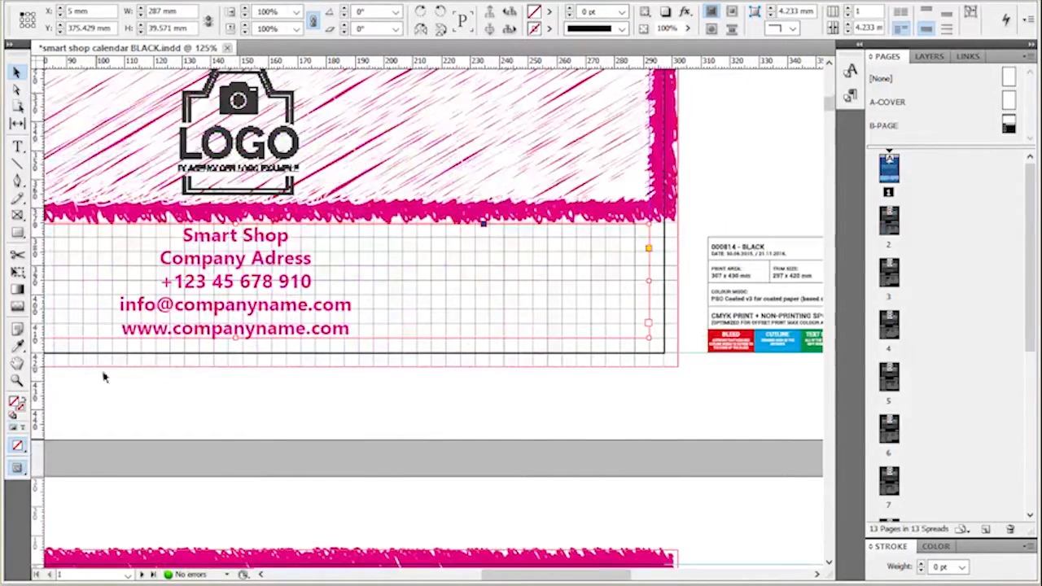
click(849, 95)
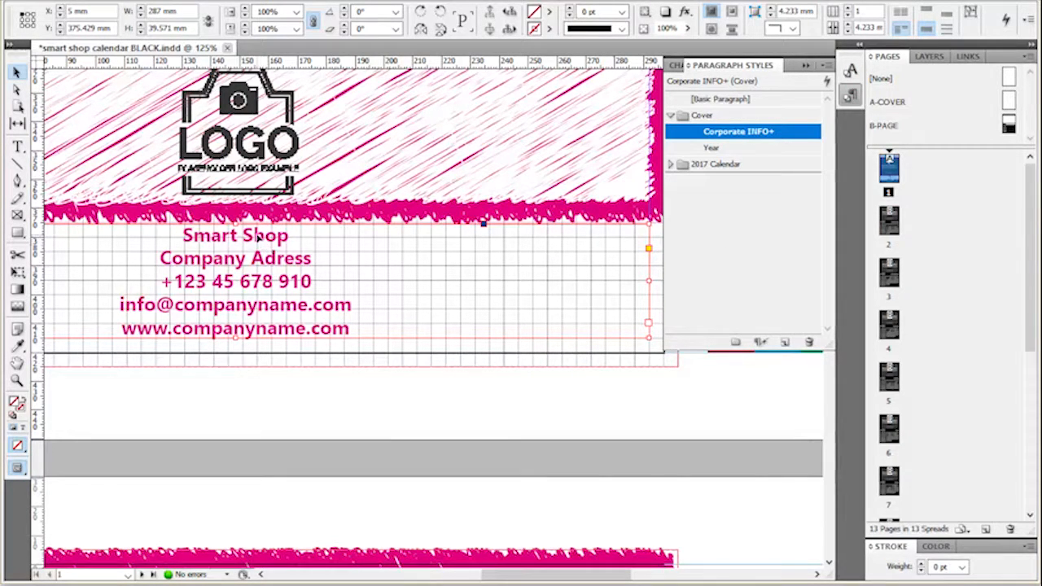
Reapply the Corporate INFO paragraph style to the cover's company details text frame, clearing its overrides.
scroll(257, 236, up, 1)
click(414, 453)
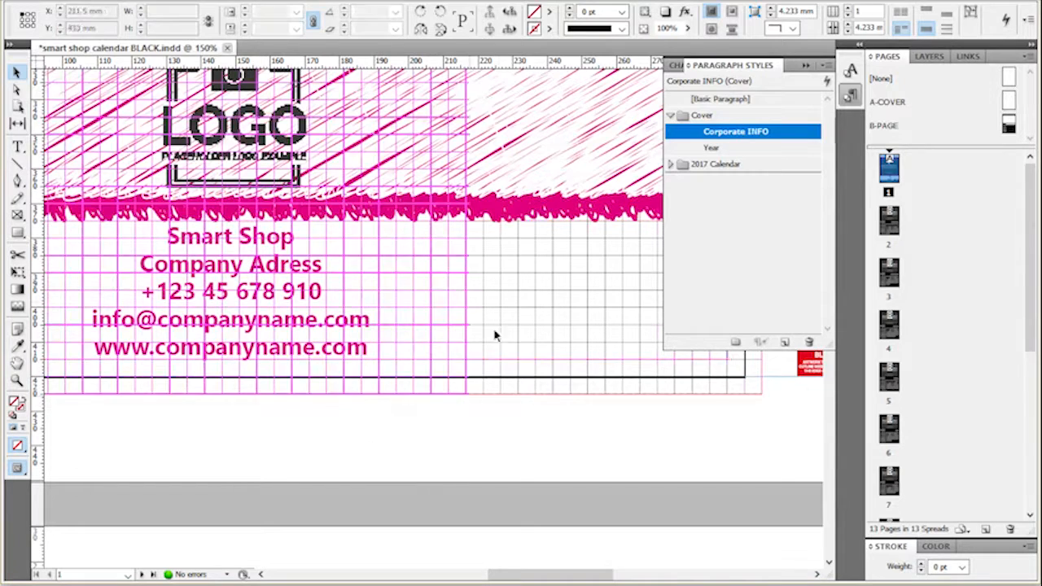
click(374, 267)
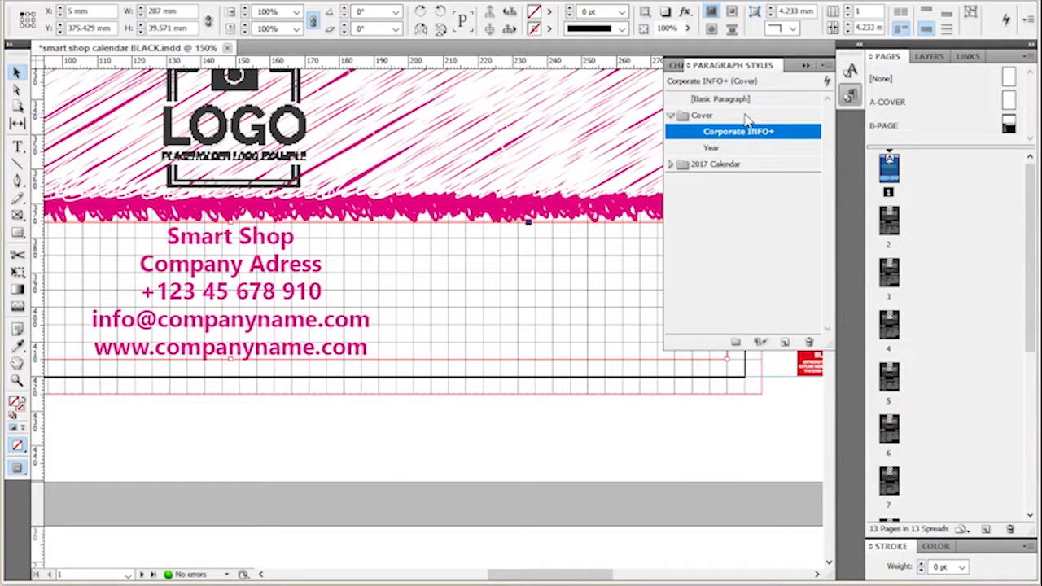
right_click(708, 139)
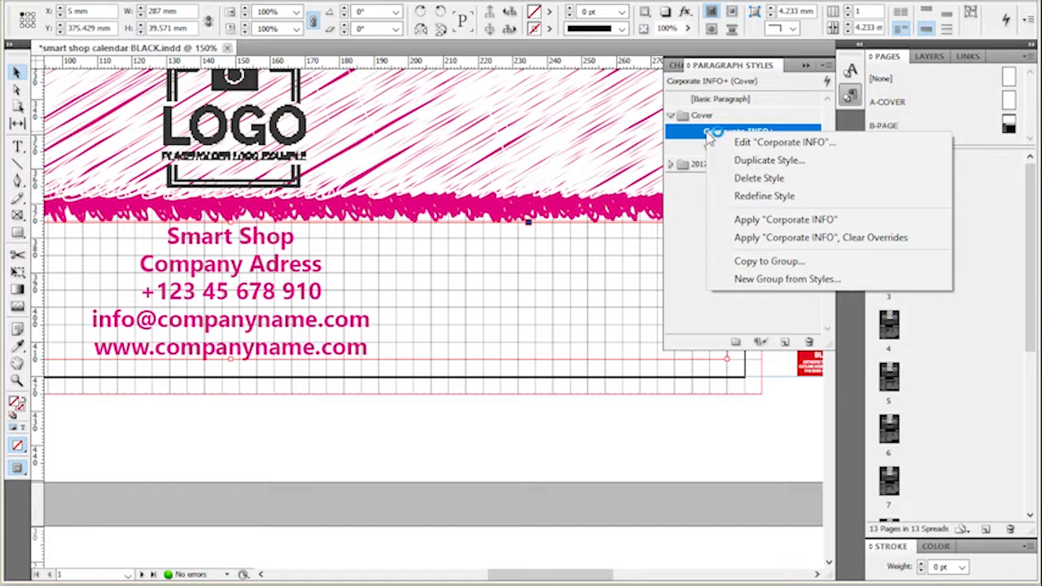
click(788, 237)
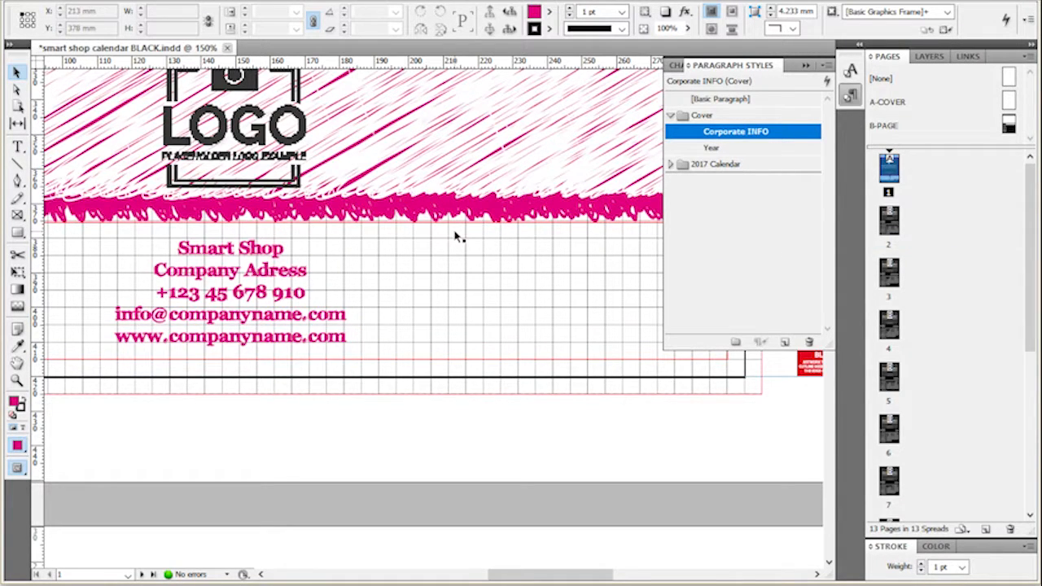
Go to the January page, collapse the Cover style group and expand the 2017 Calendar paragraph style group.
scroll(454, 234, down, 1)
scroll(454, 235, down, 10)
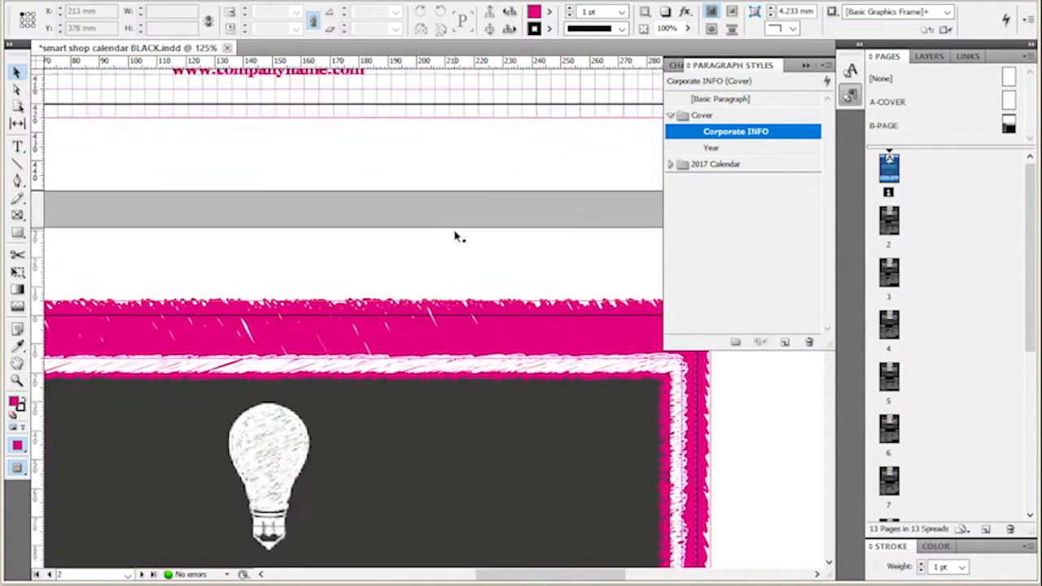
scroll(455, 235, down, 4)
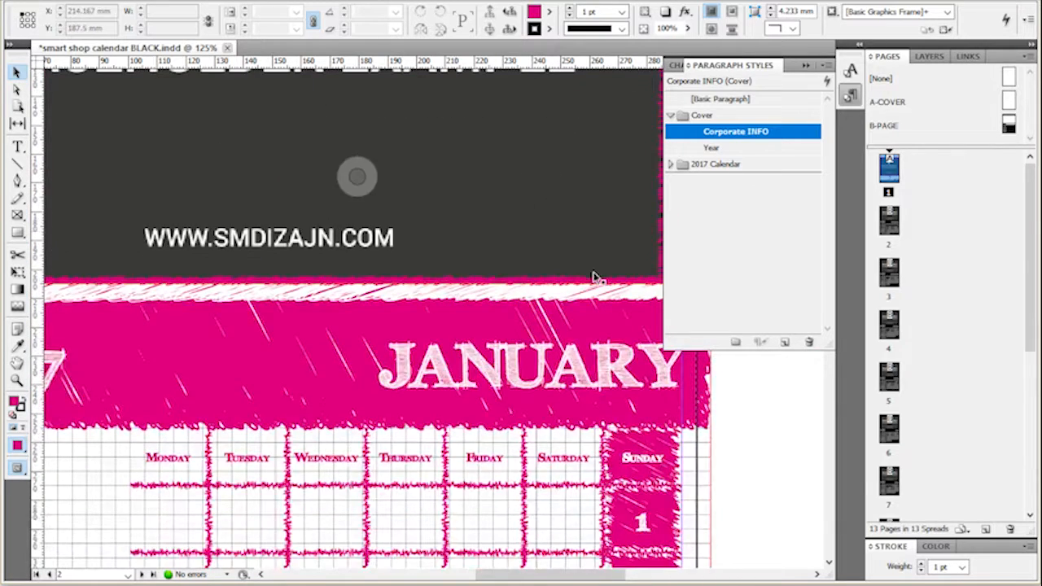
scroll(599, 277, down, 2)
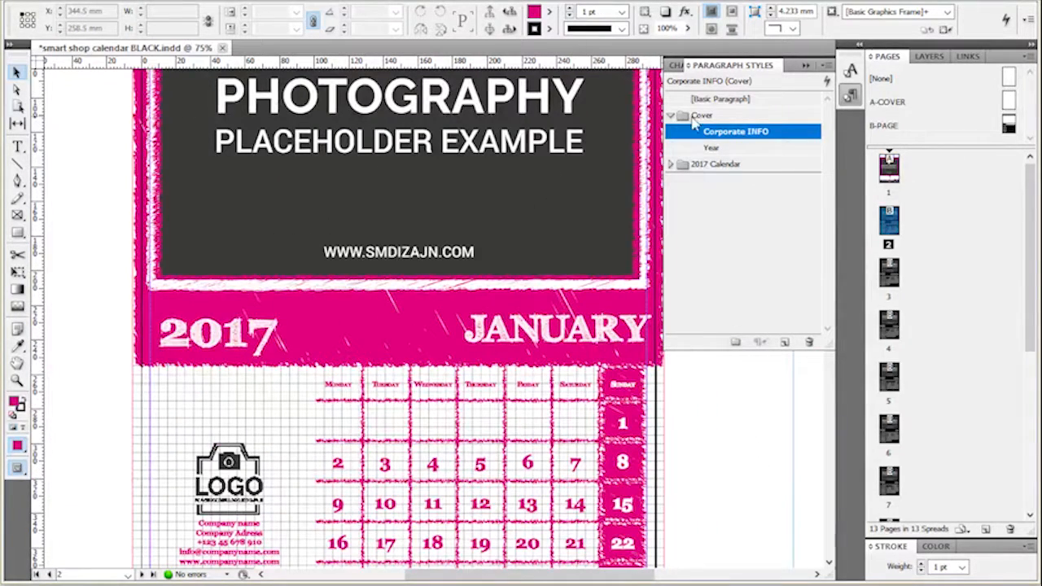
click(671, 115)
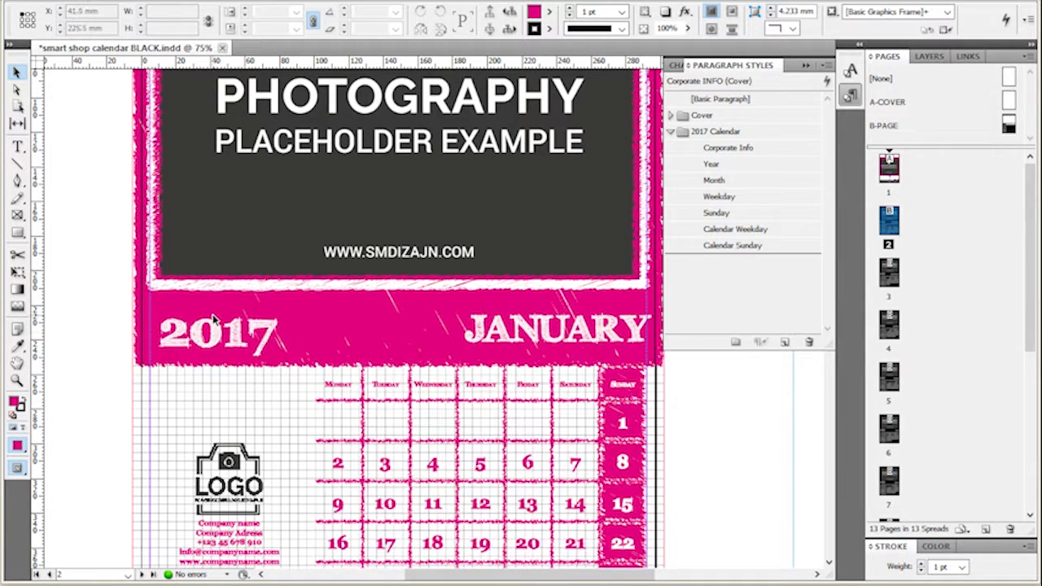
click(758, 135)
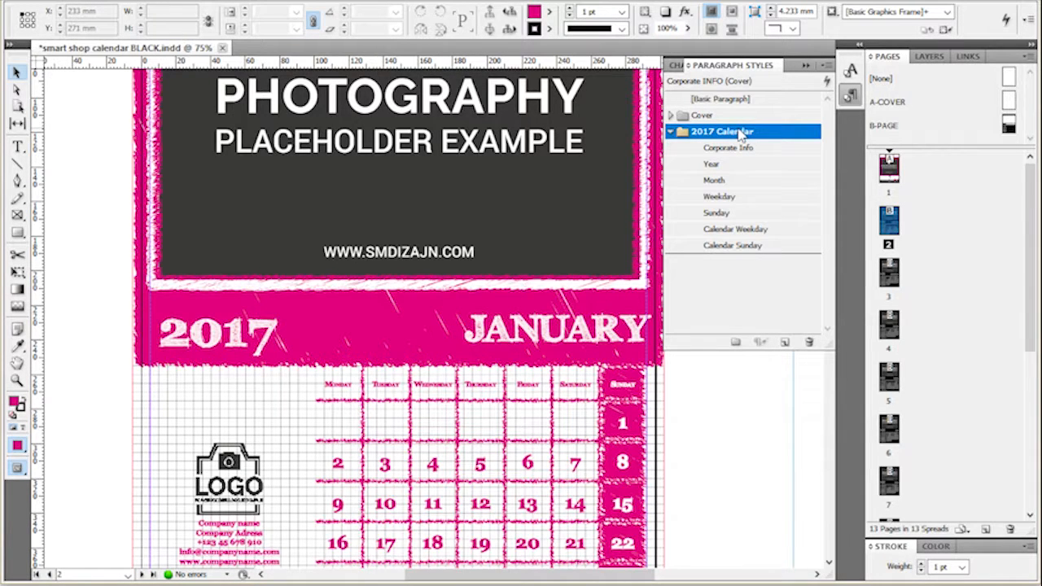
Open the 2017 Calendar group's Year paragraph style and review its character formats, indents and spacing, and character colour.
double_click(731, 166)
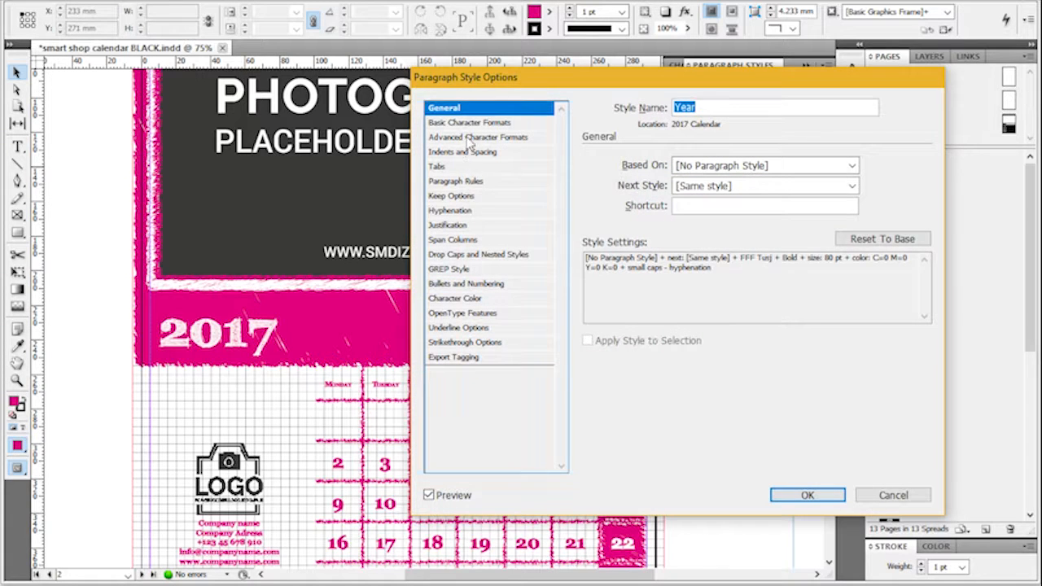
click(475, 123)
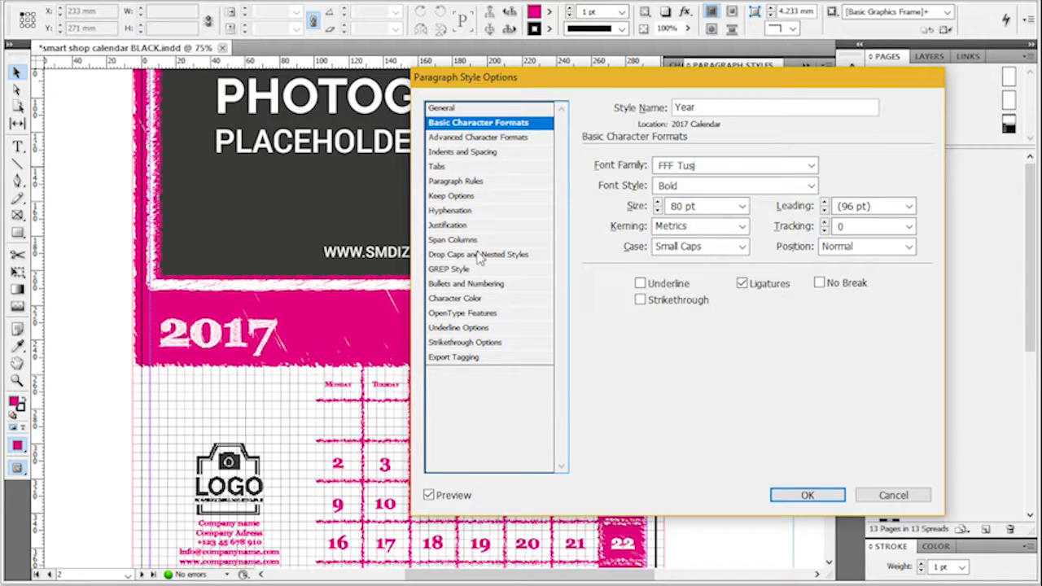
click(480, 138)
click(481, 152)
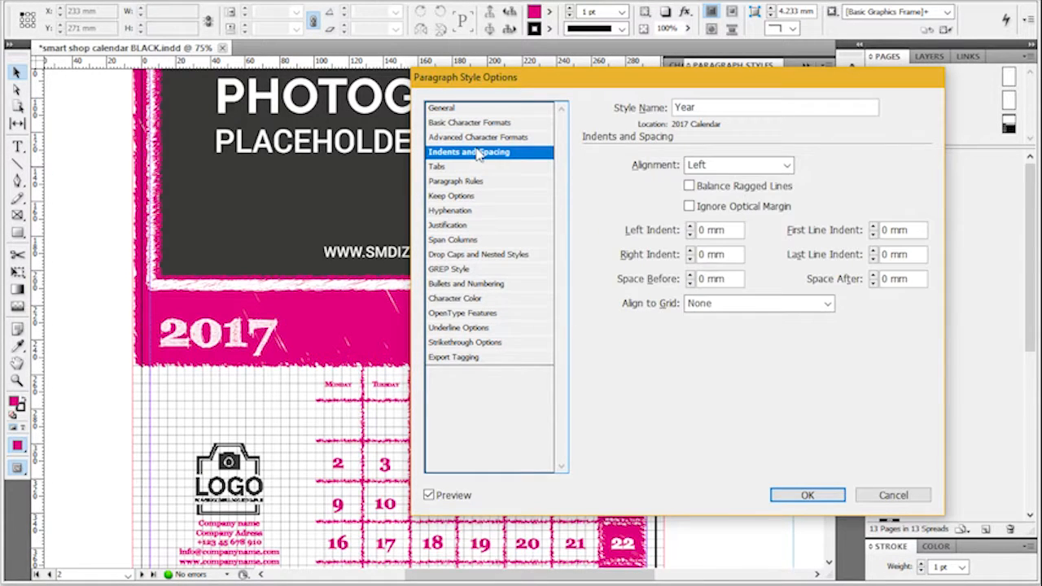
click(470, 299)
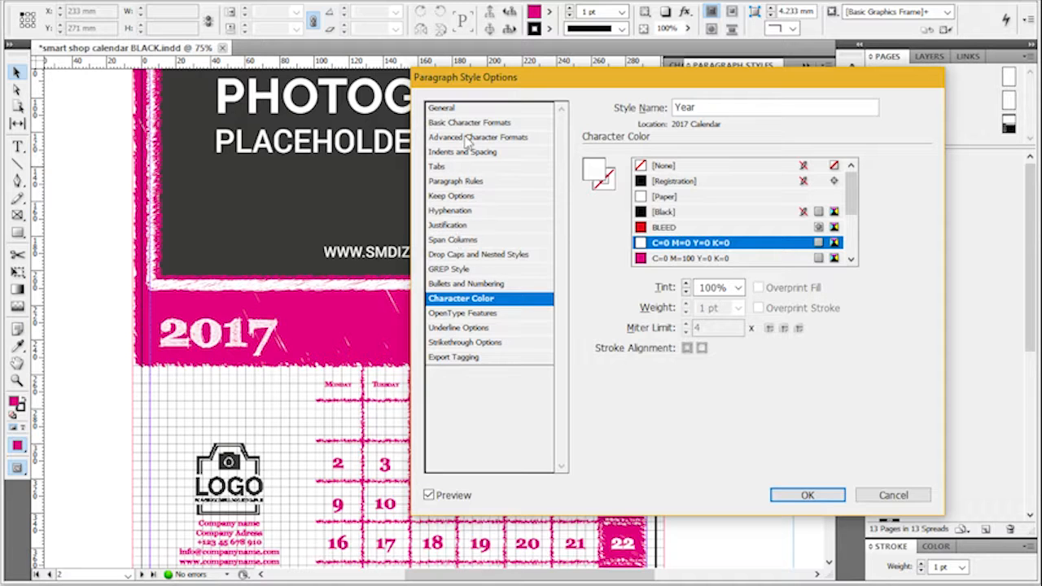
Set the Year style's font family to Gill Sans MT and its size to 90 pt.
click(489, 124)
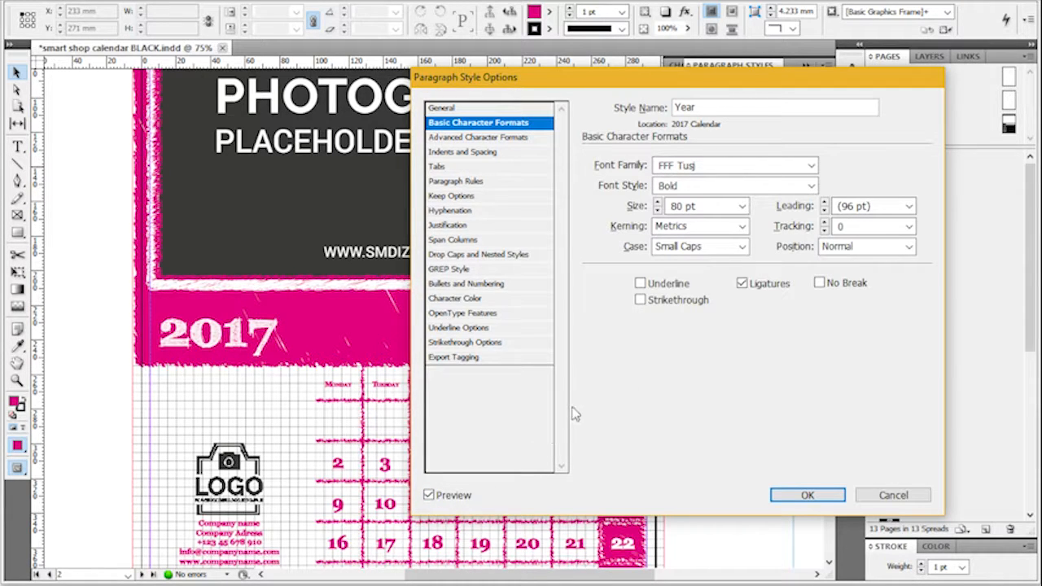
click(812, 165)
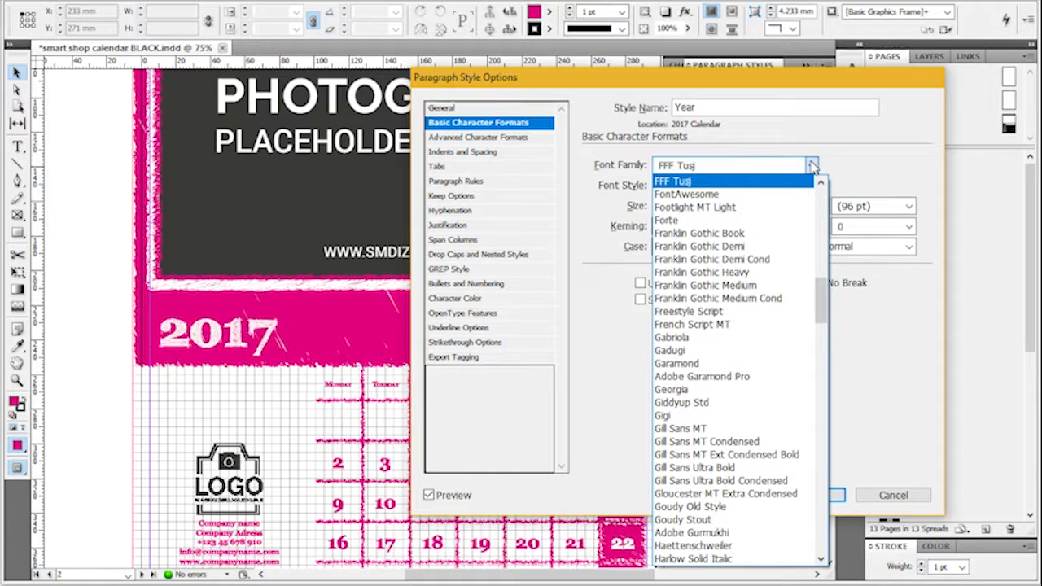
click(693, 429)
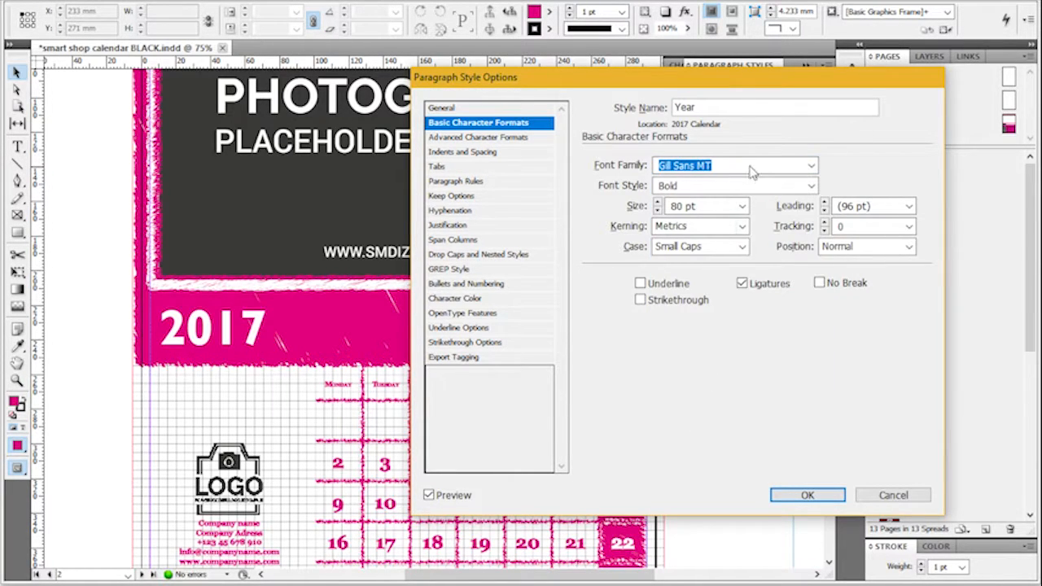
click(660, 203)
click(659, 203)
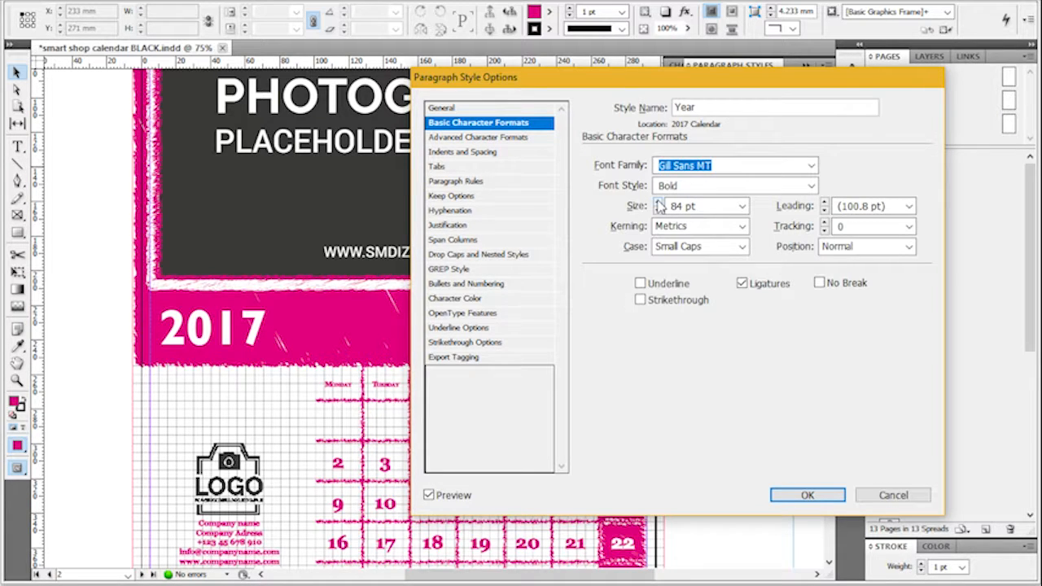
click(660, 202)
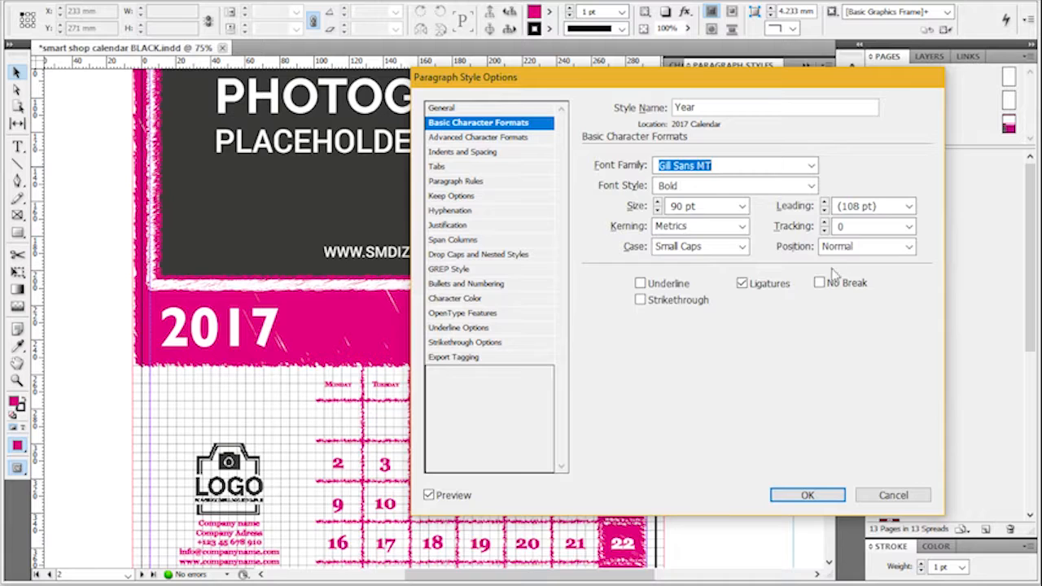
Set the Year style's case to All Caps and its alignment to Center.
click(705, 250)
click(698, 286)
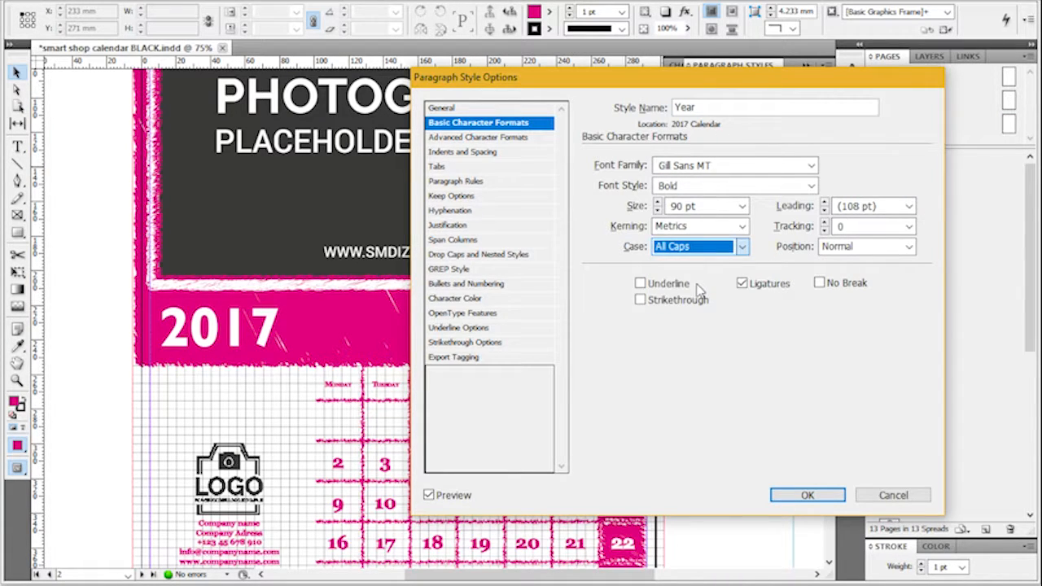
click(516, 154)
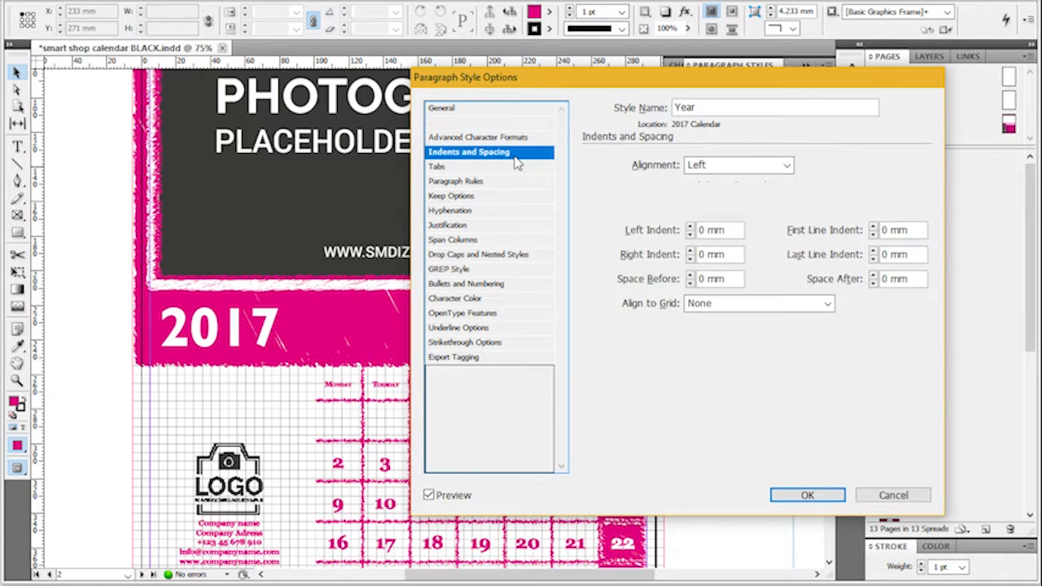
click(749, 166)
click(738, 195)
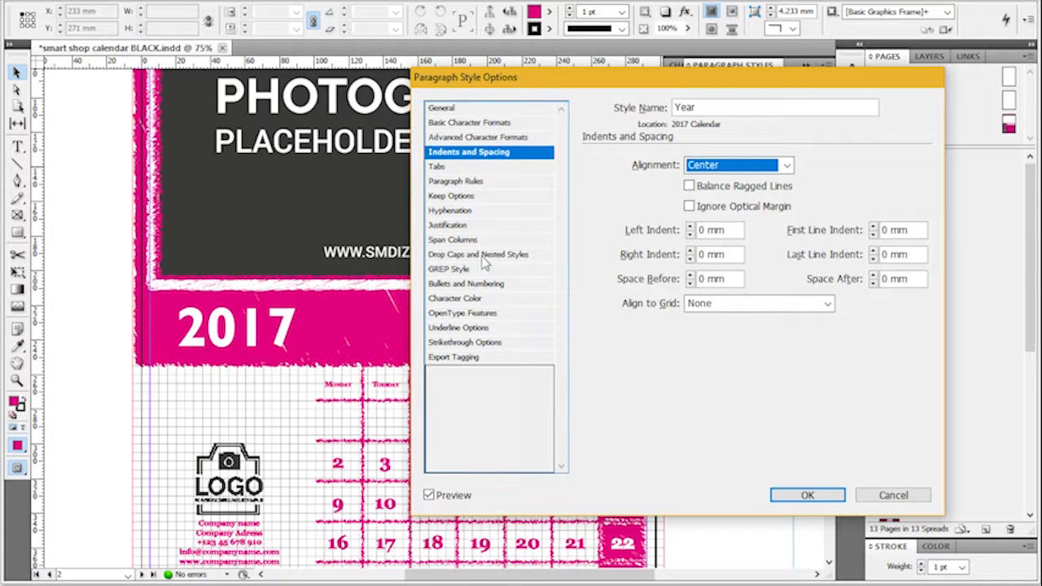
Set the Year style's character colour to the swatch C=0 M=0 Y=0 K=80 and apply the style changes.
click(480, 299)
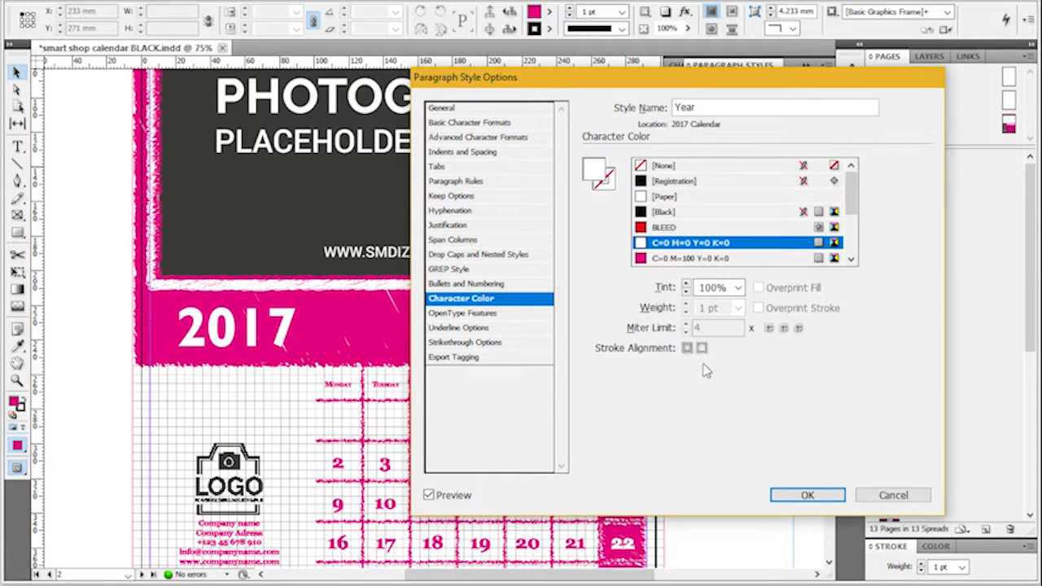
scroll(727, 244, down, 3)
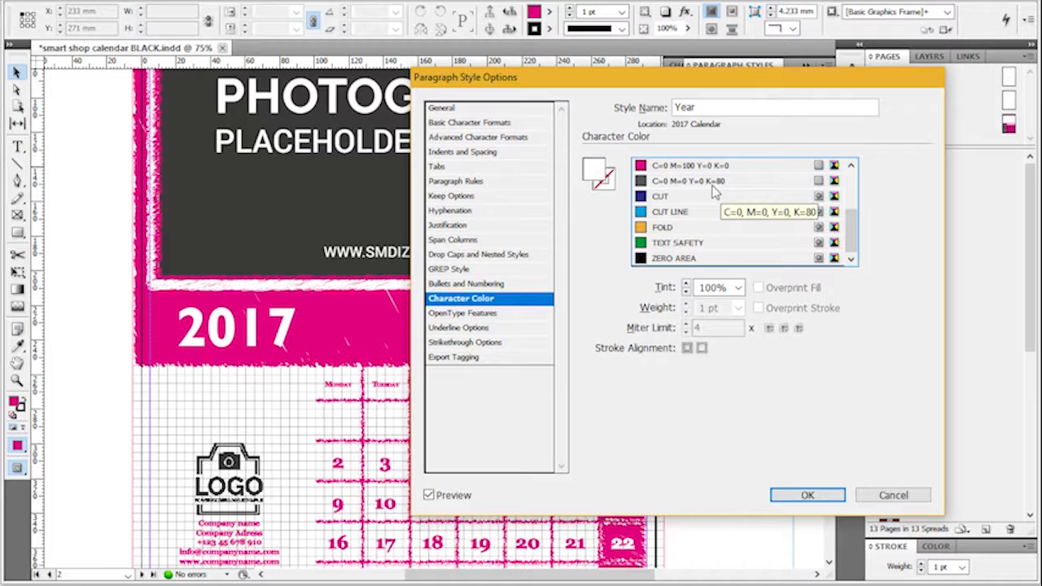
click(714, 181)
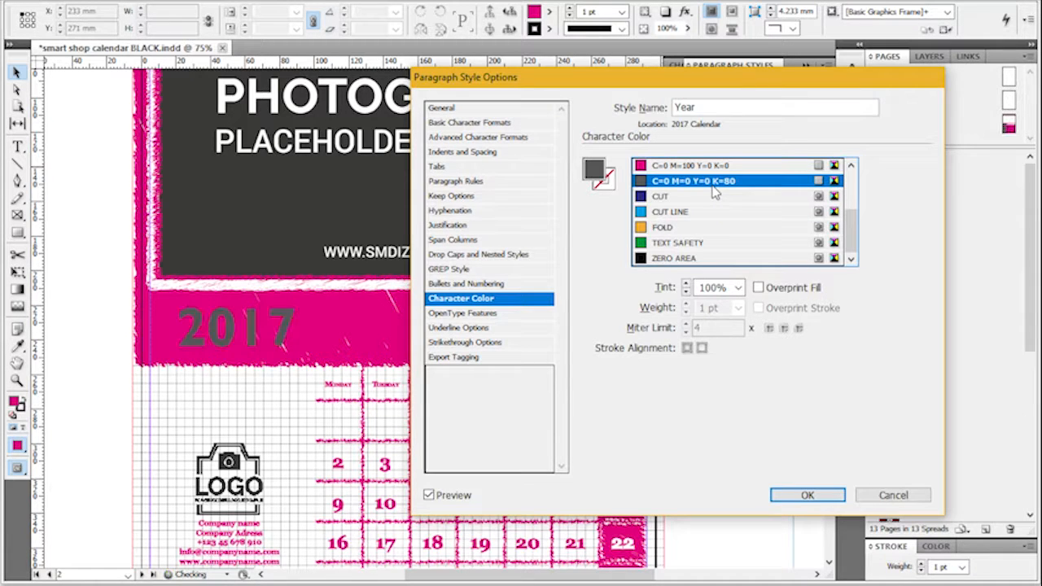
scroll(714, 219, up, 2)
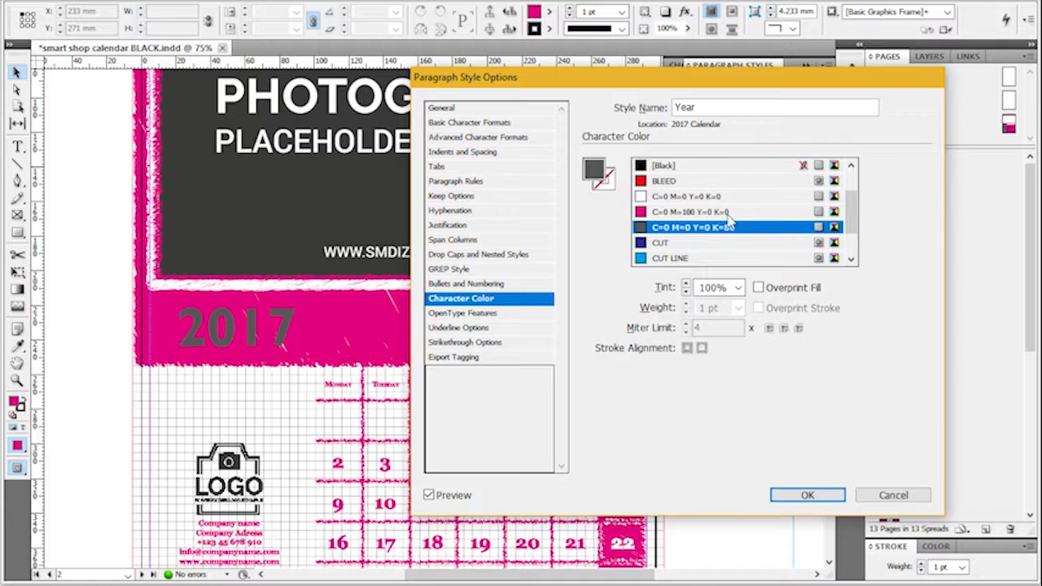
click(802, 498)
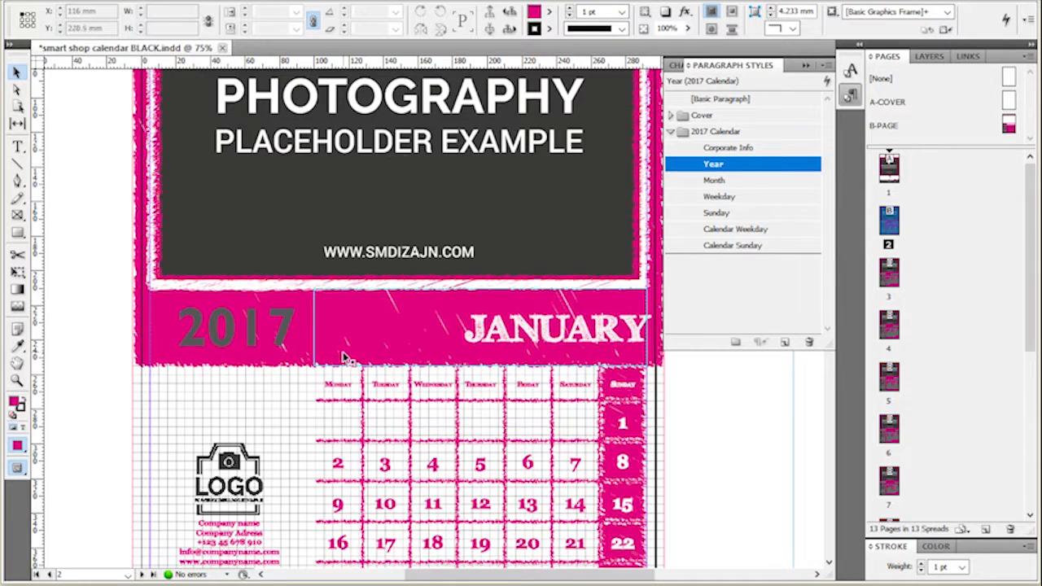
Check the year heading on the February and March pages, and return to the January page.
scroll(247, 330, down, 5)
scroll(246, 330, down, 12)
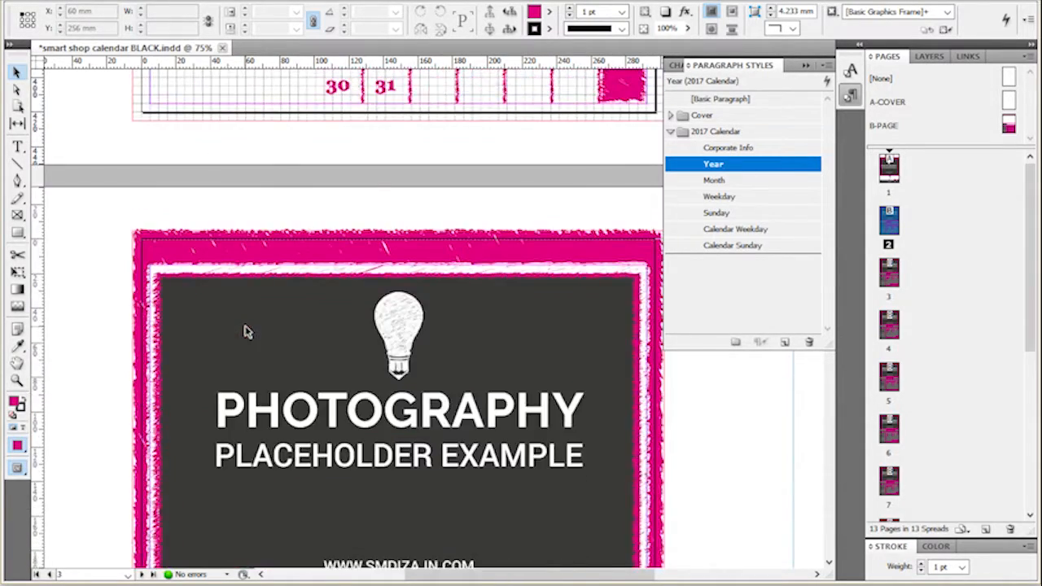
scroll(246, 330, down, 7)
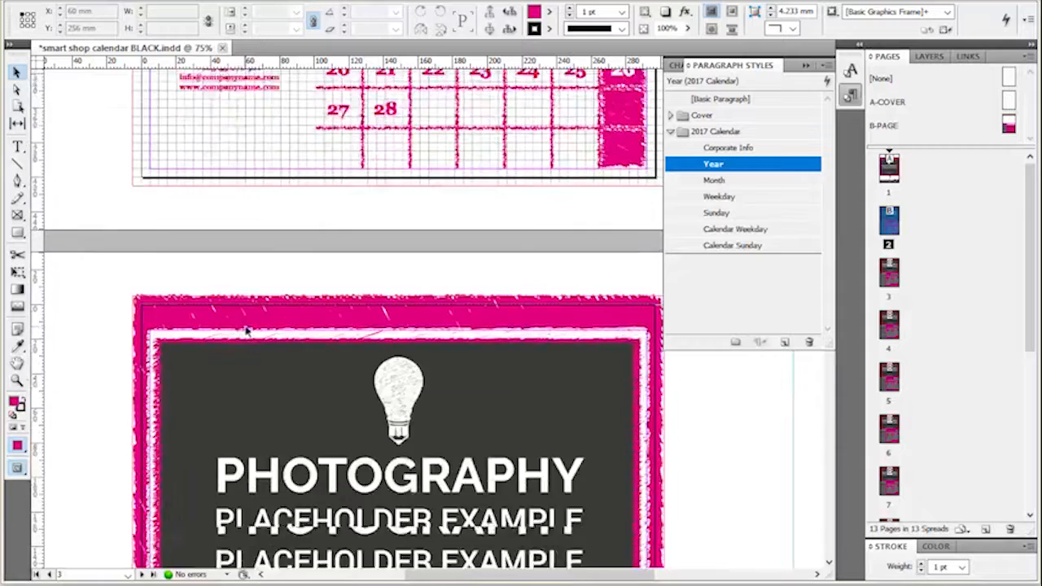
scroll(247, 331, down, 4)
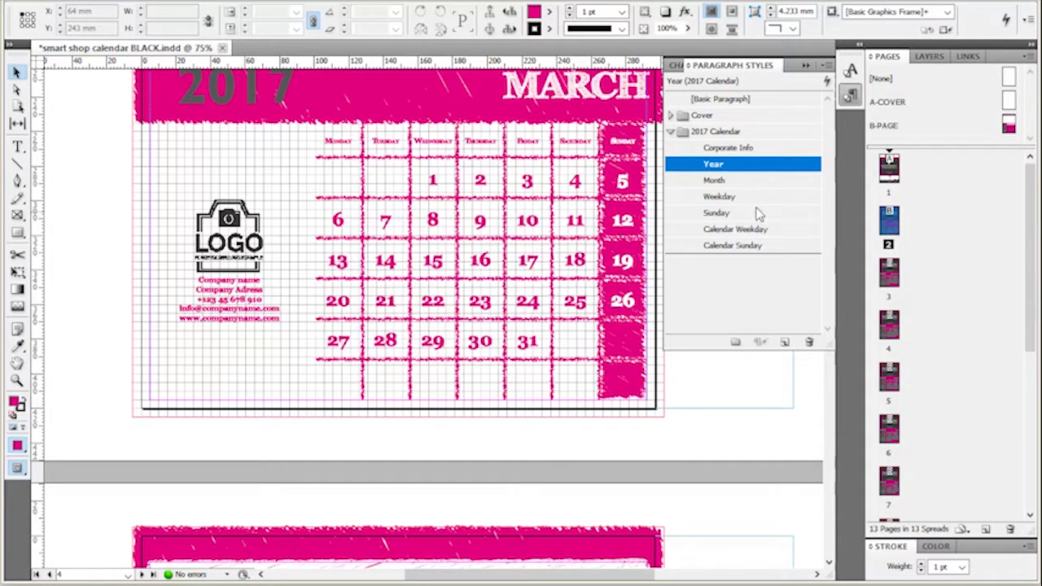
scroll(92, 358, up, 10)
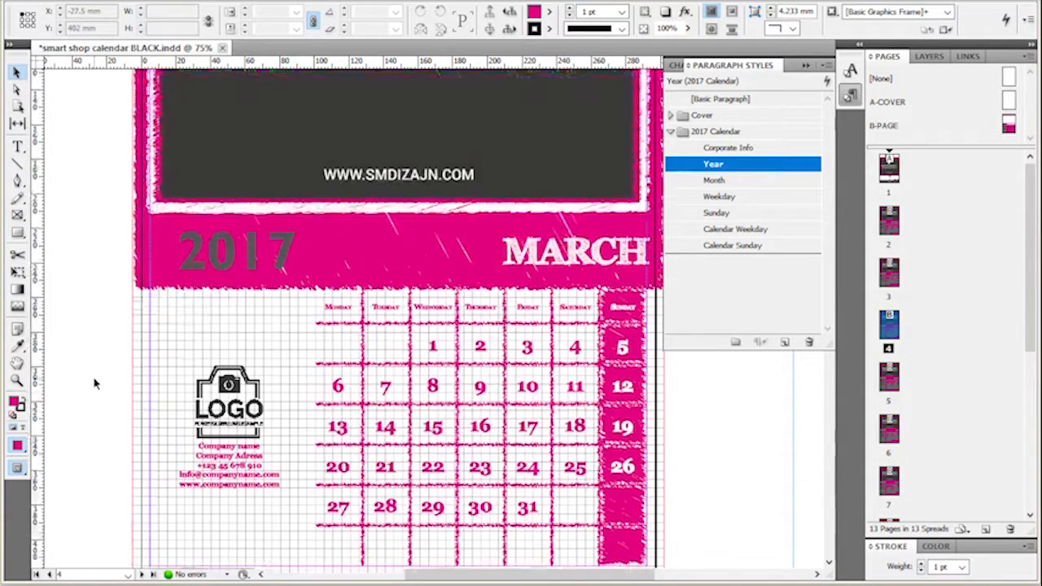
scroll(94, 383, up, 15)
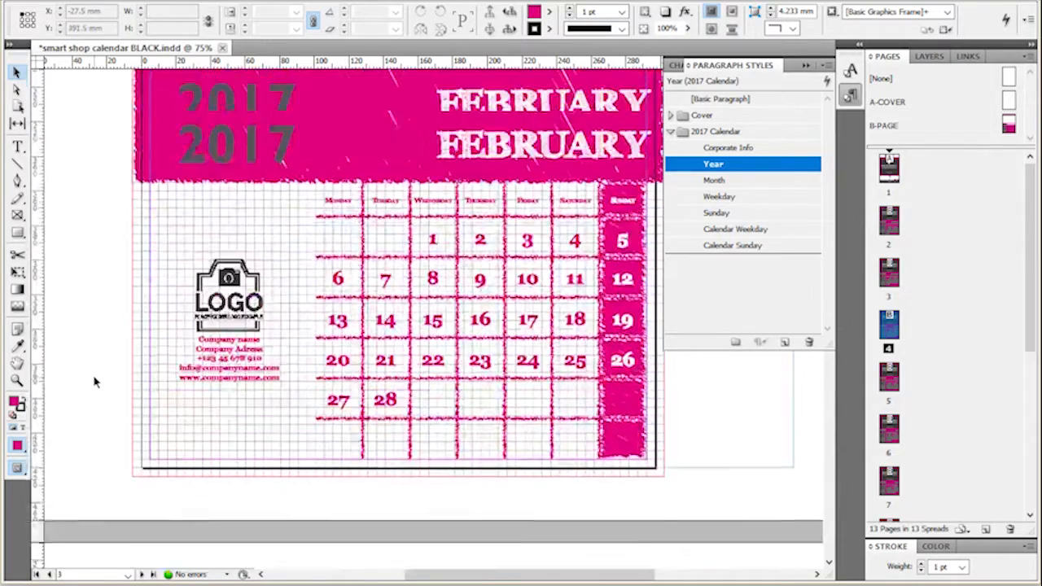
scroll(96, 380, up, 6)
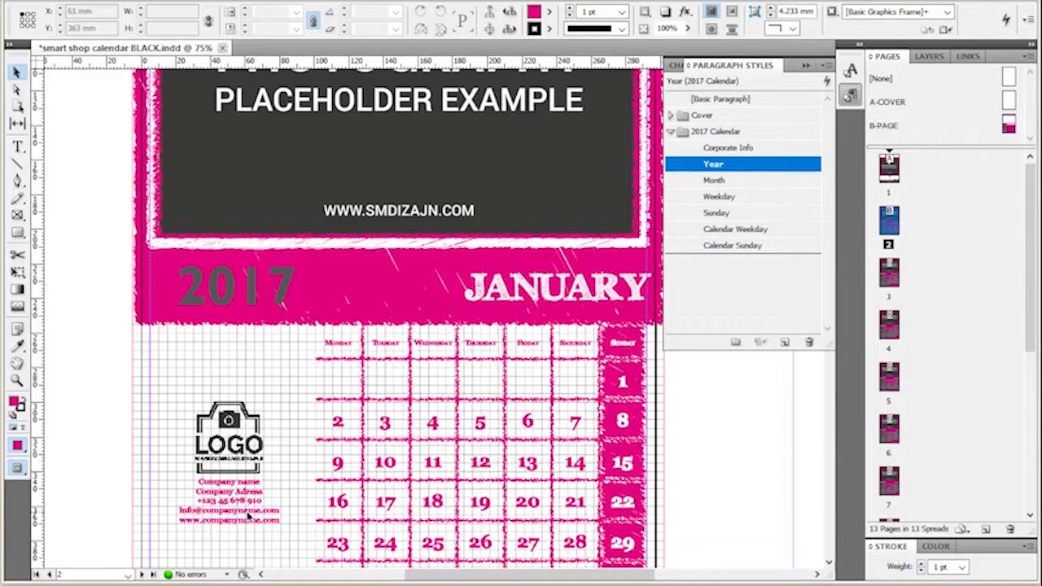
Open the B-PAGE master and select the company information text frame beneath the logo.
double_click(1009, 123)
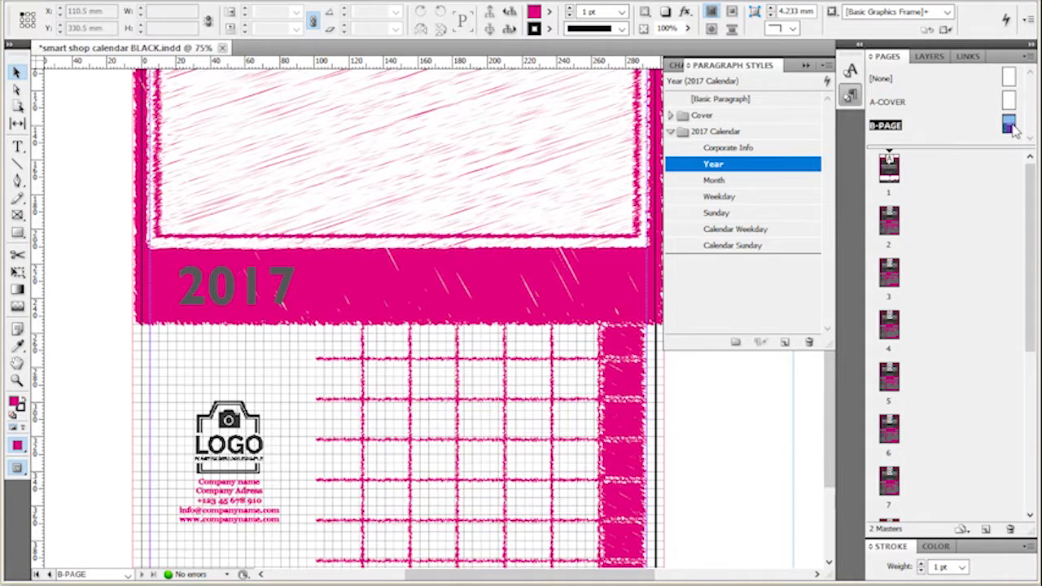
key(ctrl+minus)
scroll(298, 556, up, 5)
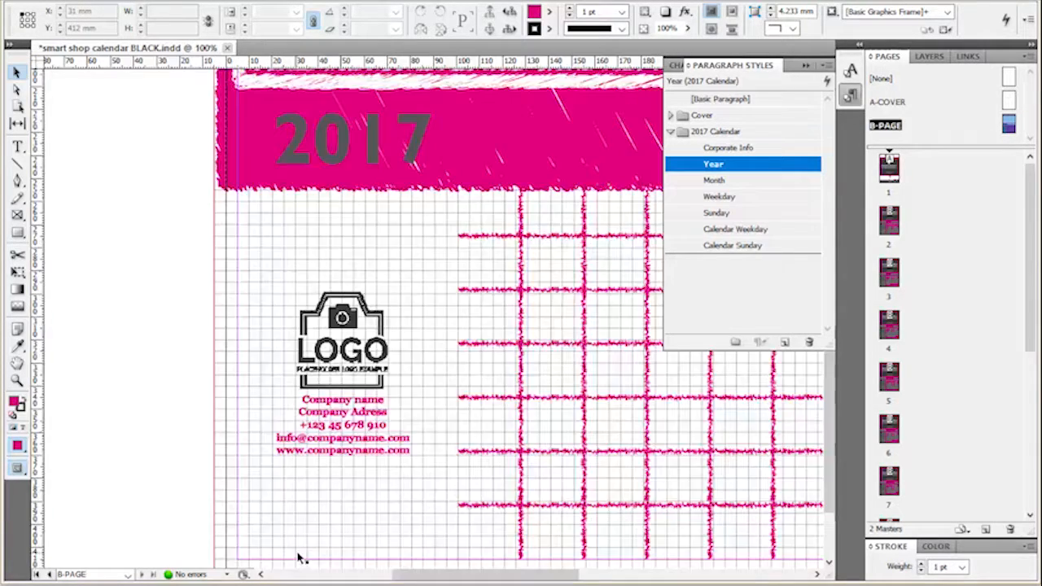
click(450, 173)
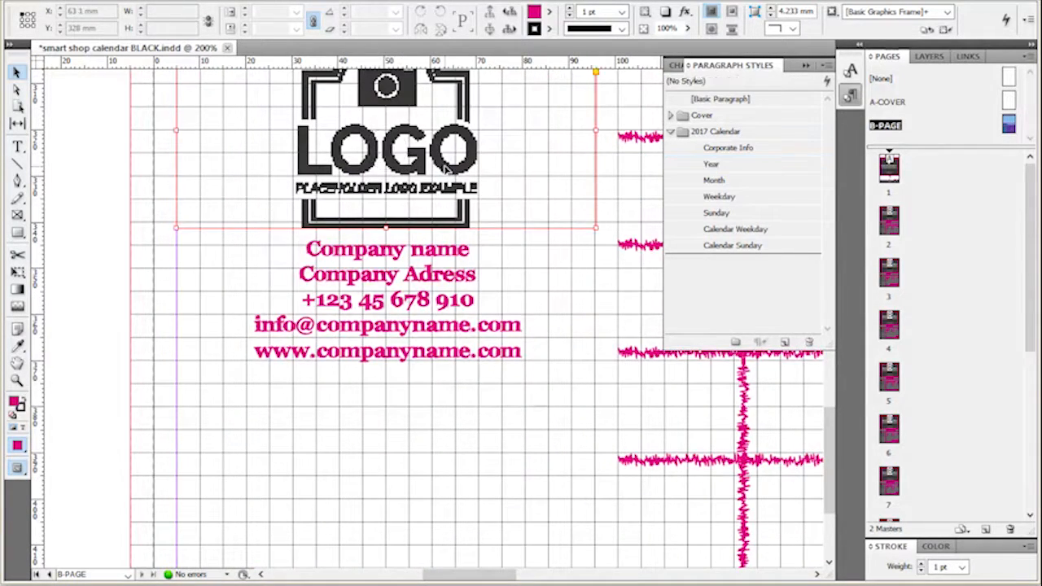
click(429, 273)
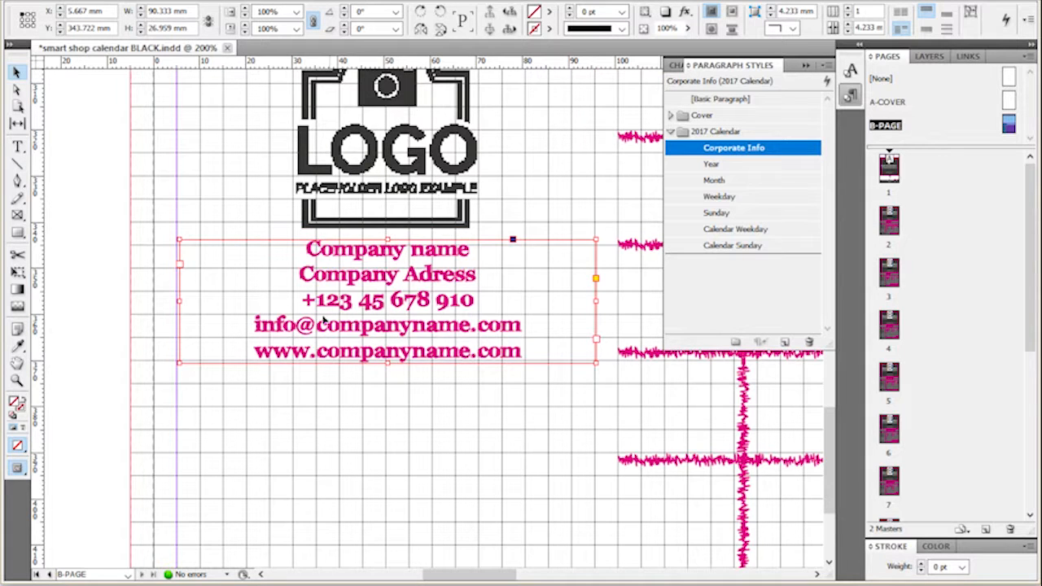
scroll(391, 309, down, 2)
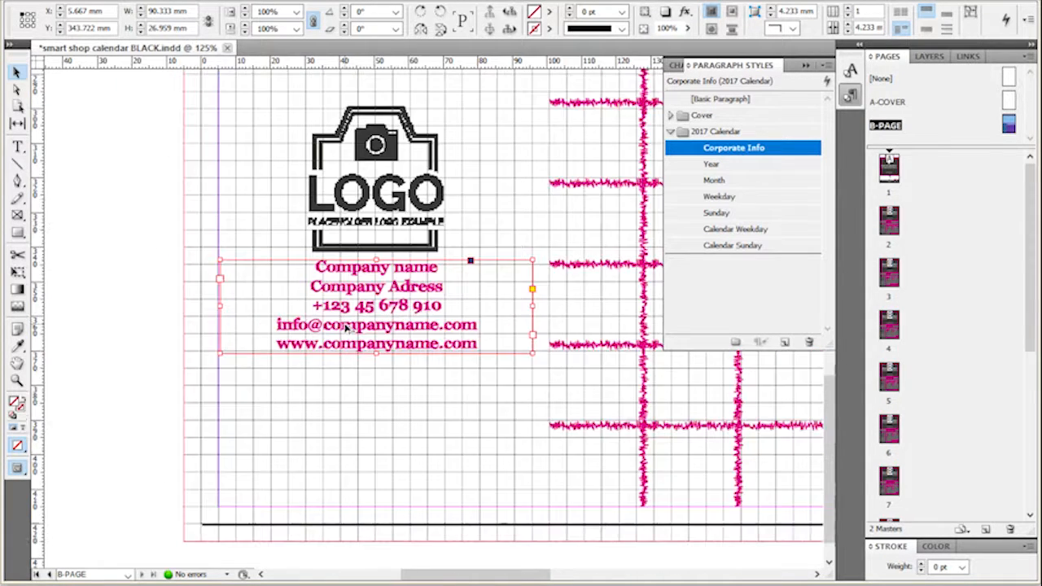
scroll(176, 383, down, 2)
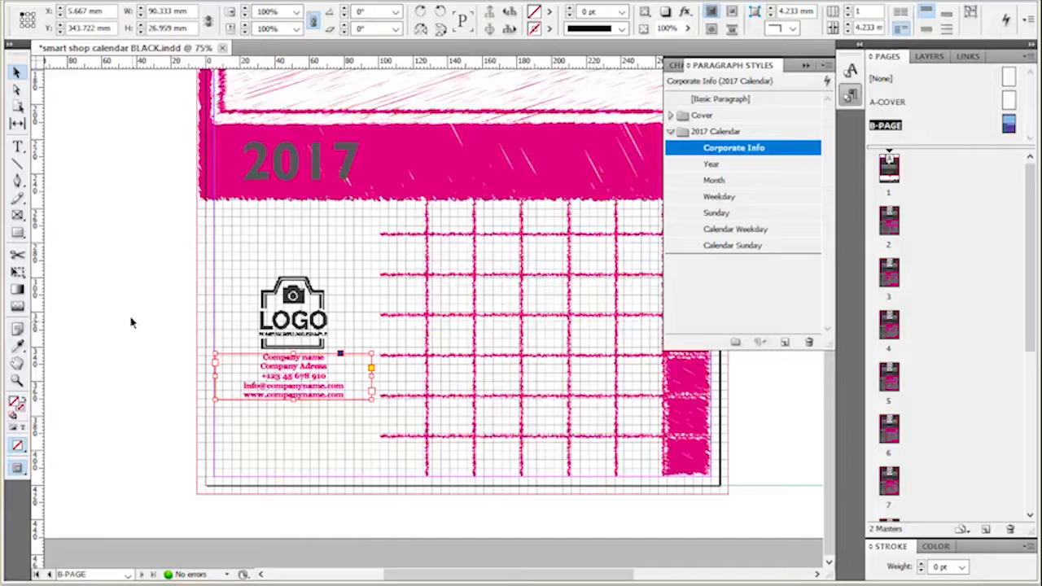
Replace the placeholder company name line in the B-PAGE company information with SMART SHOP.
click(145, 344)
scroll(310, 376, up, 2)
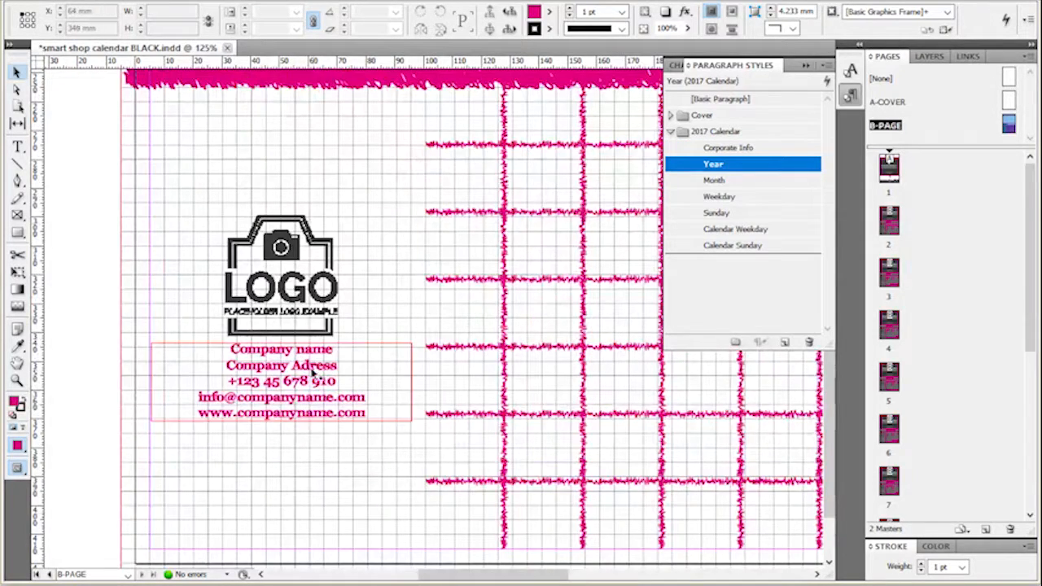
scroll(334, 346, up, 3)
double_click(342, 335)
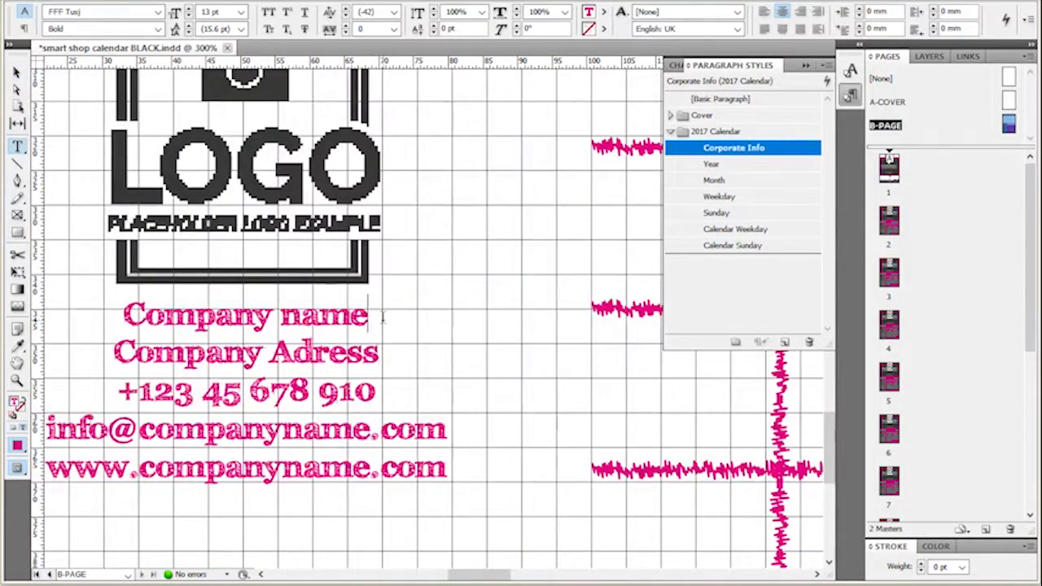
drag(383, 318, 122, 316)
text(SMART SHOP)
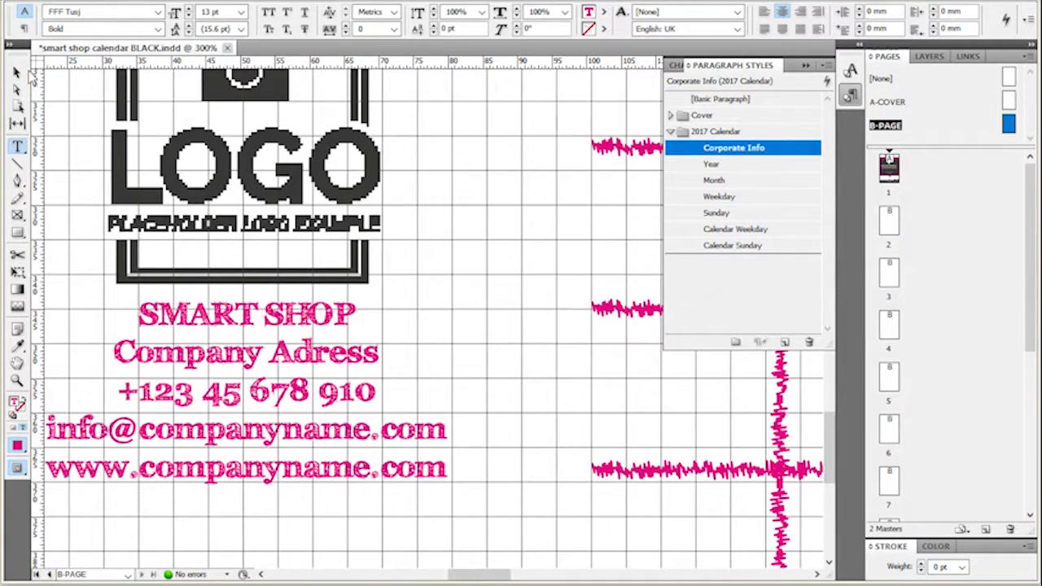
click(18, 72)
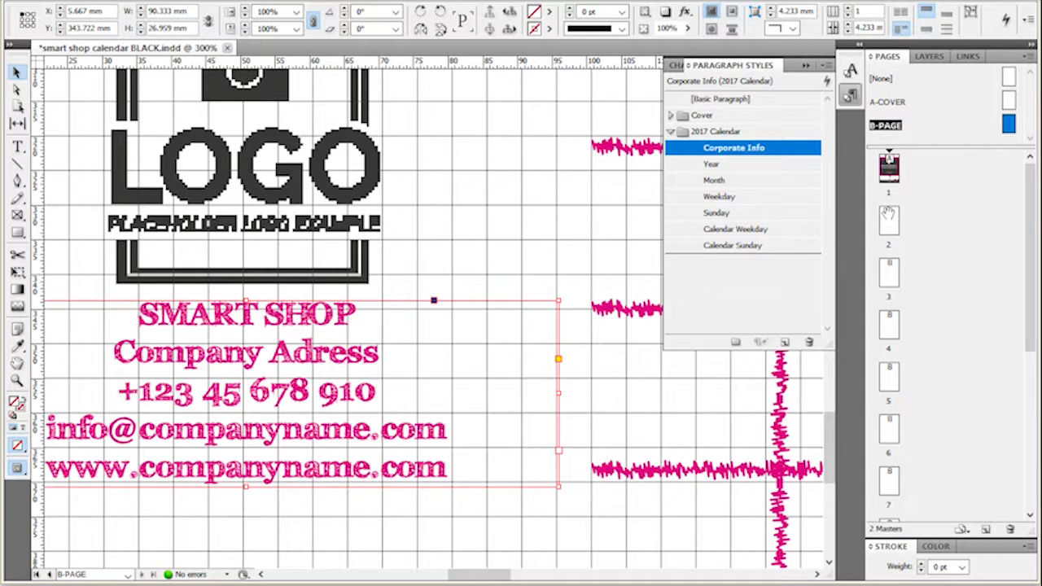
Check the company information under the logo on calendar pages 2, 7 and 12.
double_click(889, 214)
scroll(465, 237, down, 2)
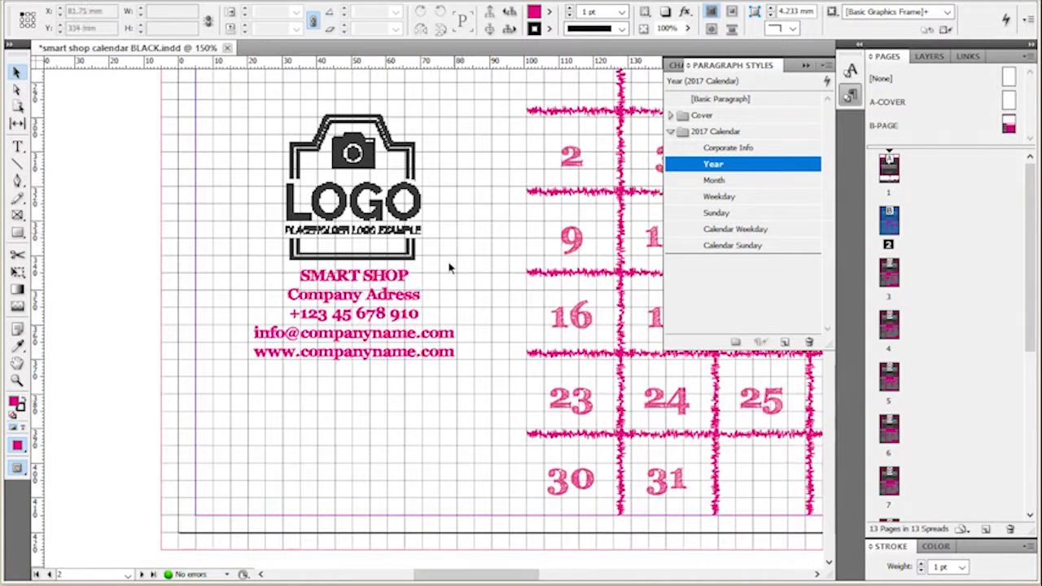
click(893, 376)
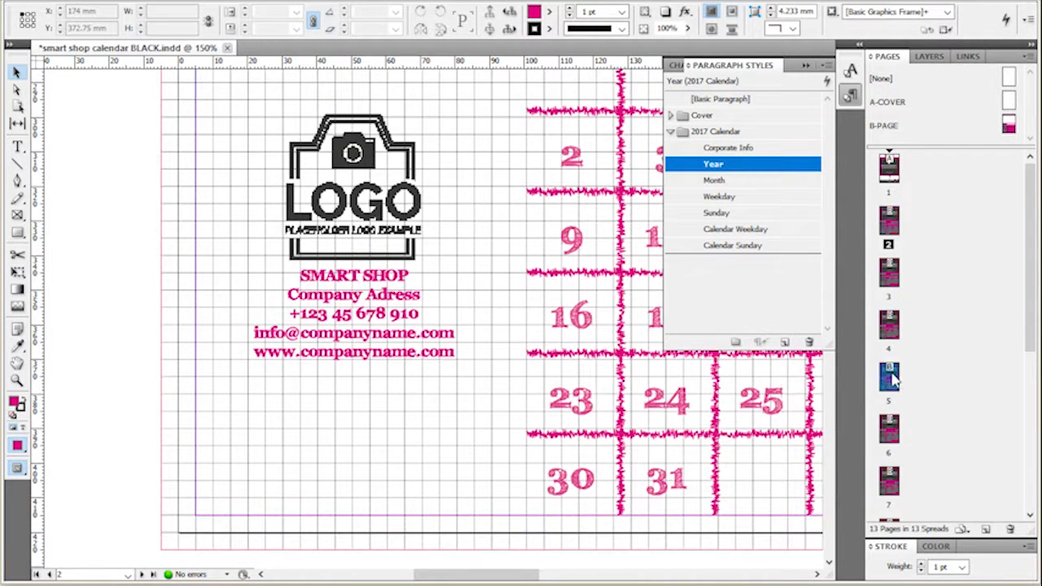
double_click(890, 481)
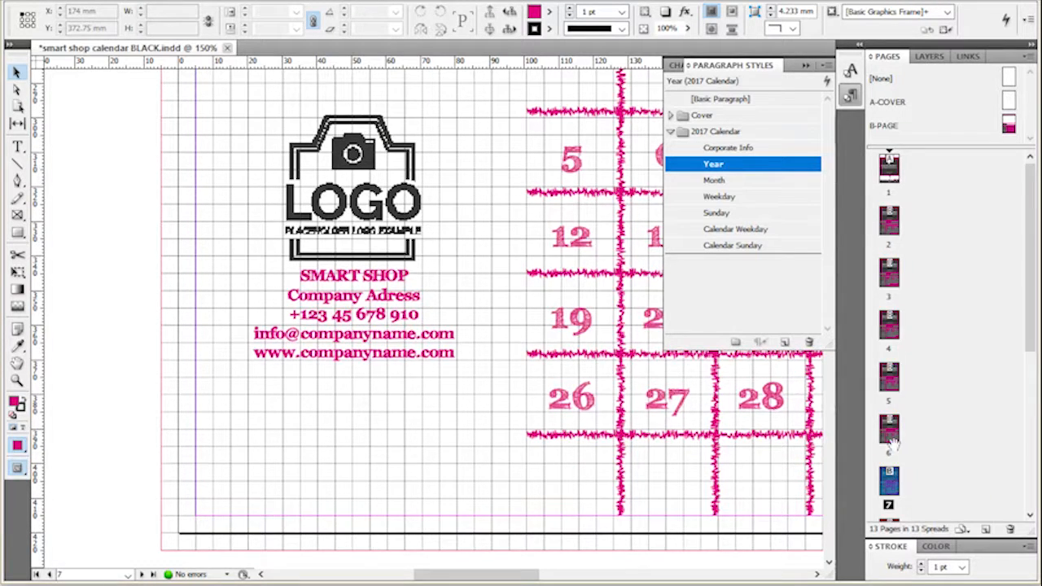
scroll(894, 444, down, 3)
double_click(889, 432)
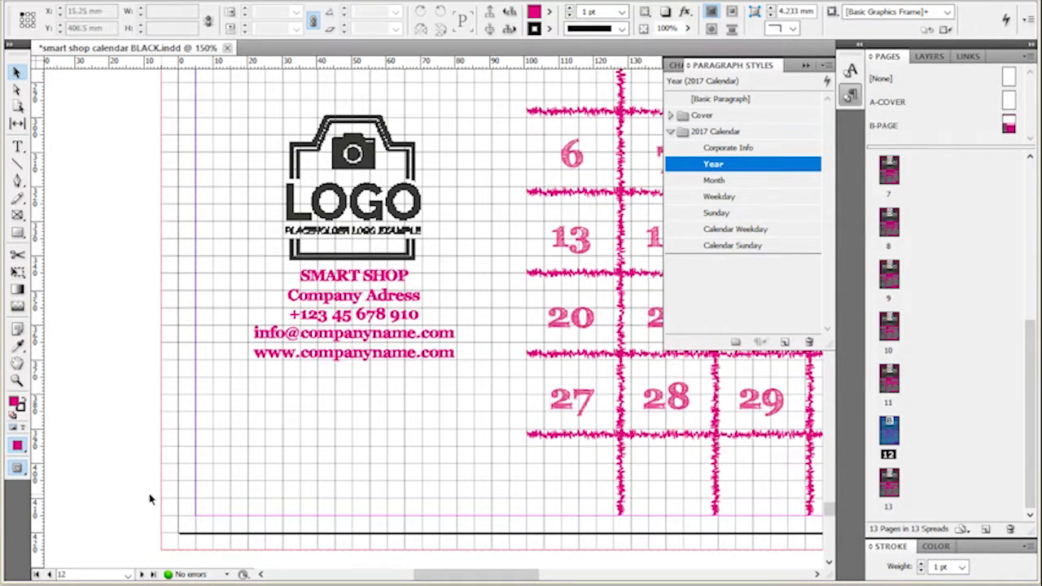
scroll(124, 499, down, 5)
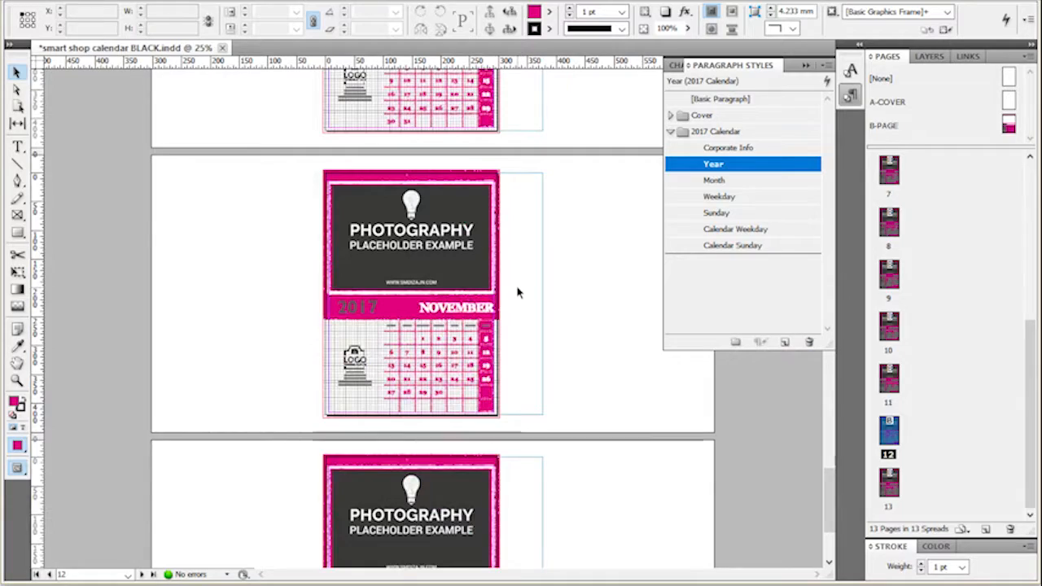
Inspect the photography placeholder frame on the October page by selecting it.
scroll(518, 293, up, 1)
scroll(521, 300, up, 4)
scroll(160, 432, up, 12)
drag(204, 180, 59, 138)
click(527, 187)
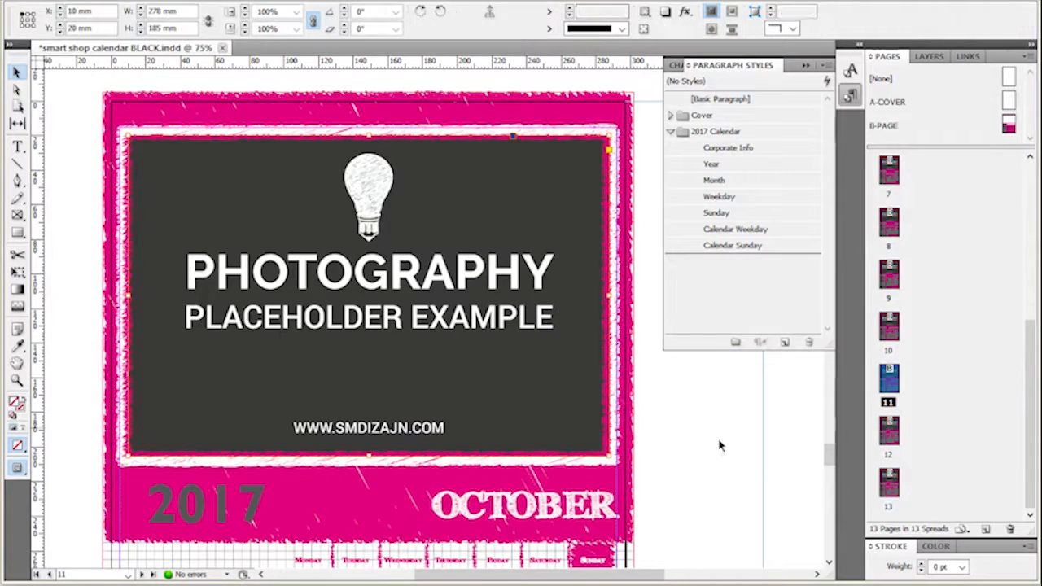
click(753, 450)
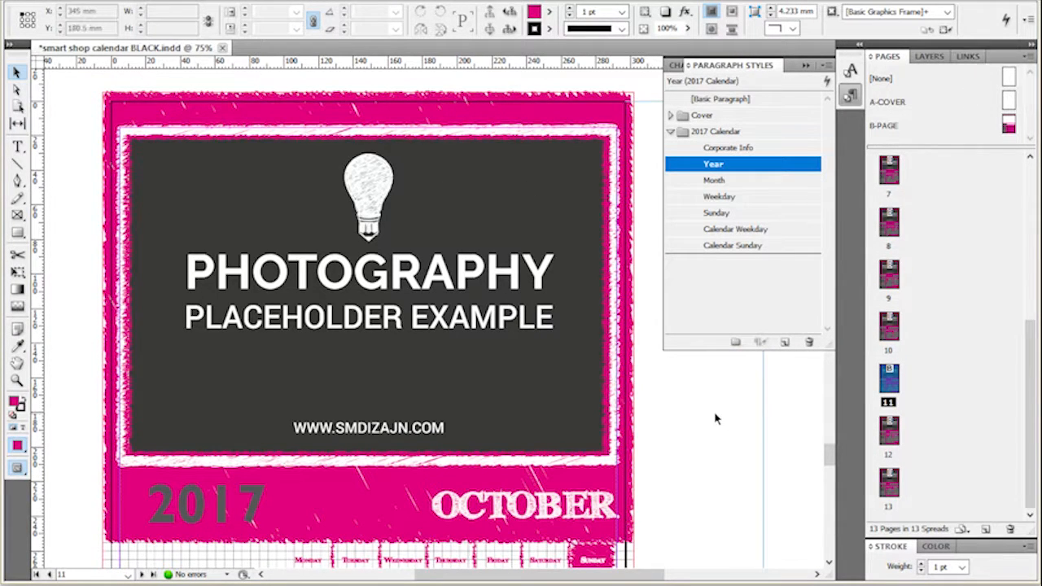
click(558, 218)
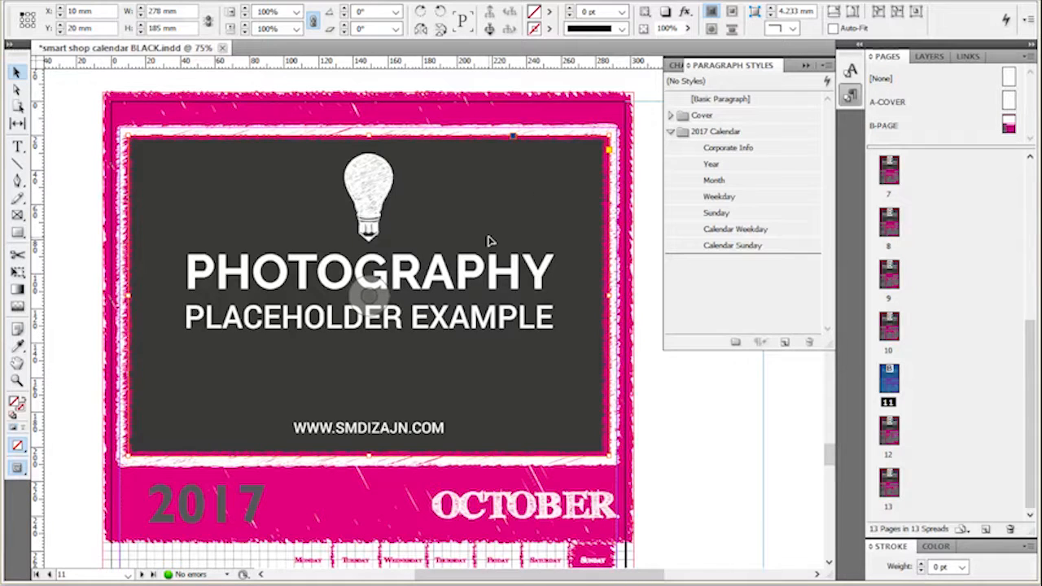
Try to place the diving mask photo from the Summer folder into the January page's photo frame.
scroll(937, 296, up, 5)
double_click(890, 218)
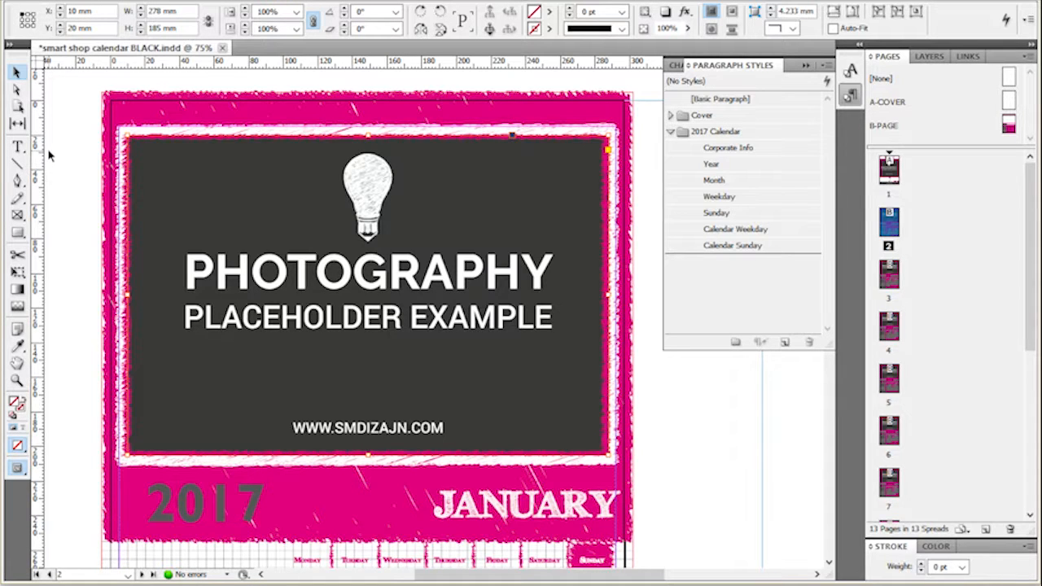
click(51, 1)
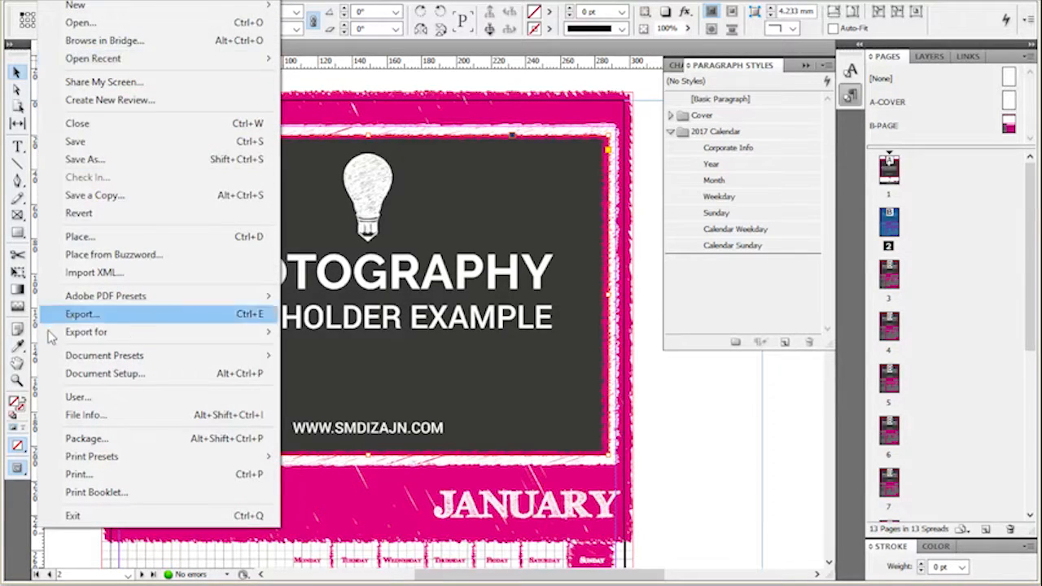
click(103, 238)
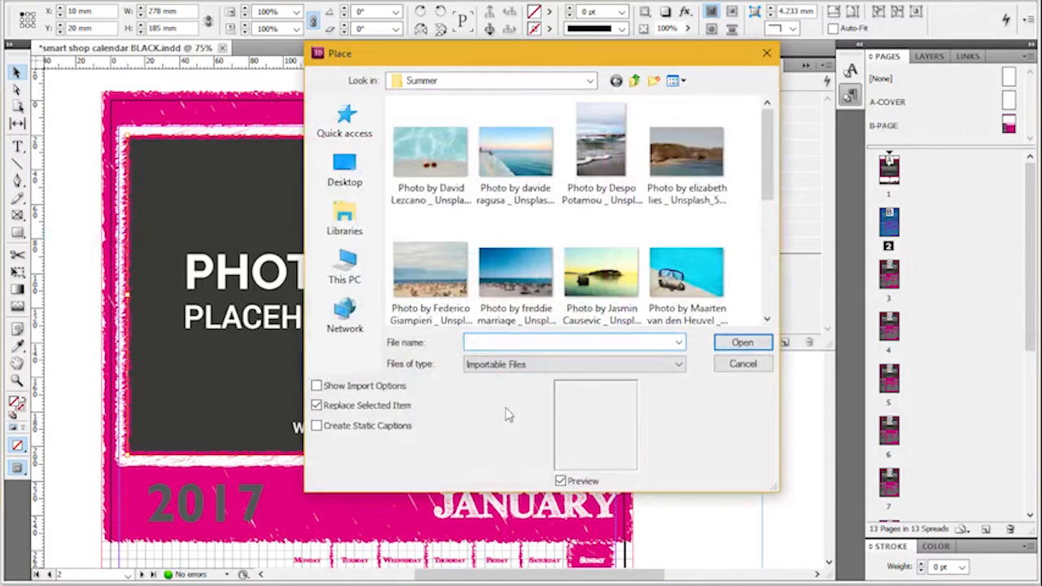
double_click(649, 320)
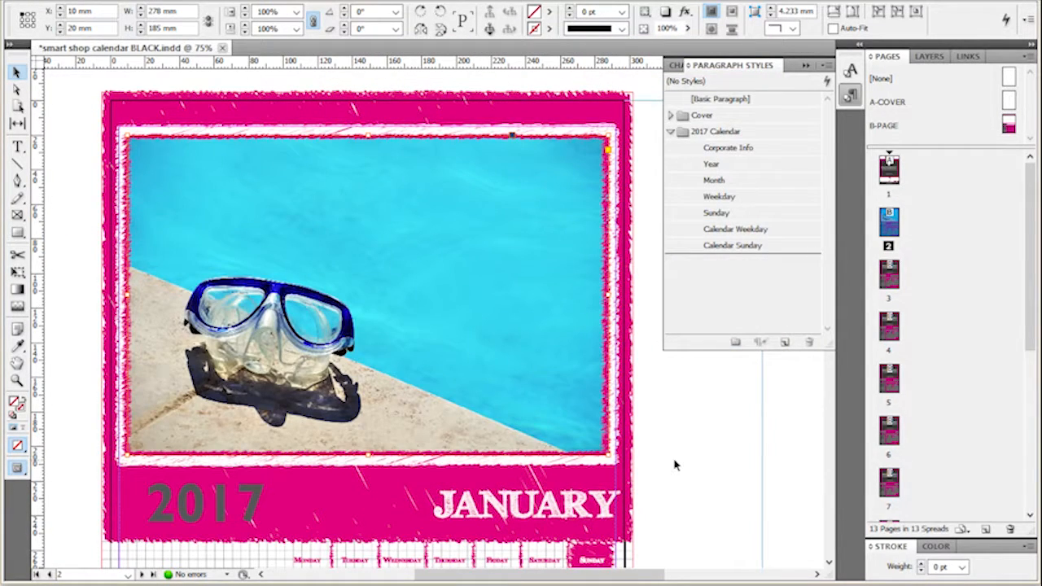
key(ctrl+z)
key(Escape)
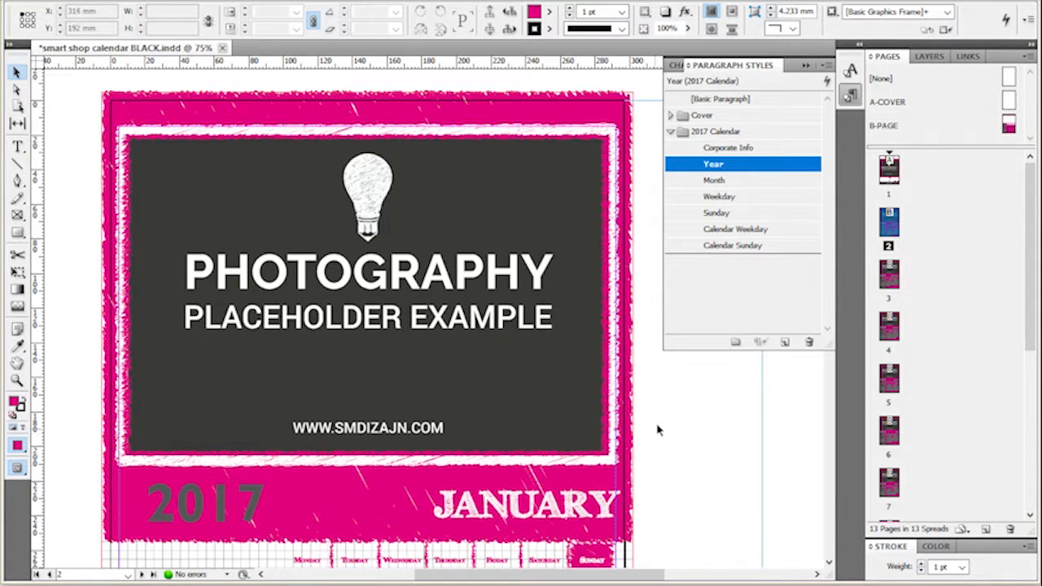
Switch to image_placeholder-01.tif in Photoshop and locate the calendar project's Images folder in File Explorer.
click(969, 57)
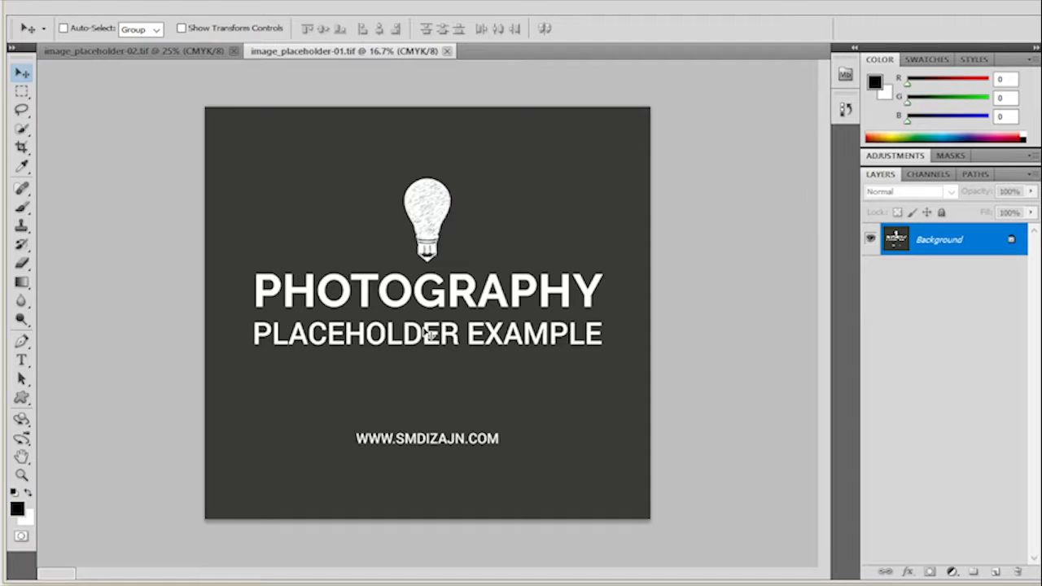
key(alt+Tab)
click(464, 167)
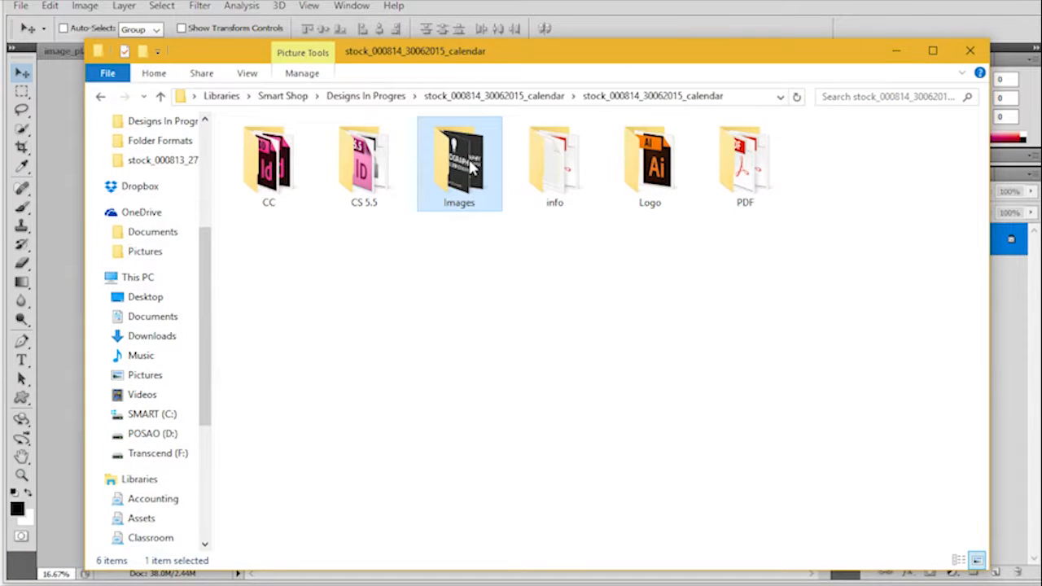
click(896, 50)
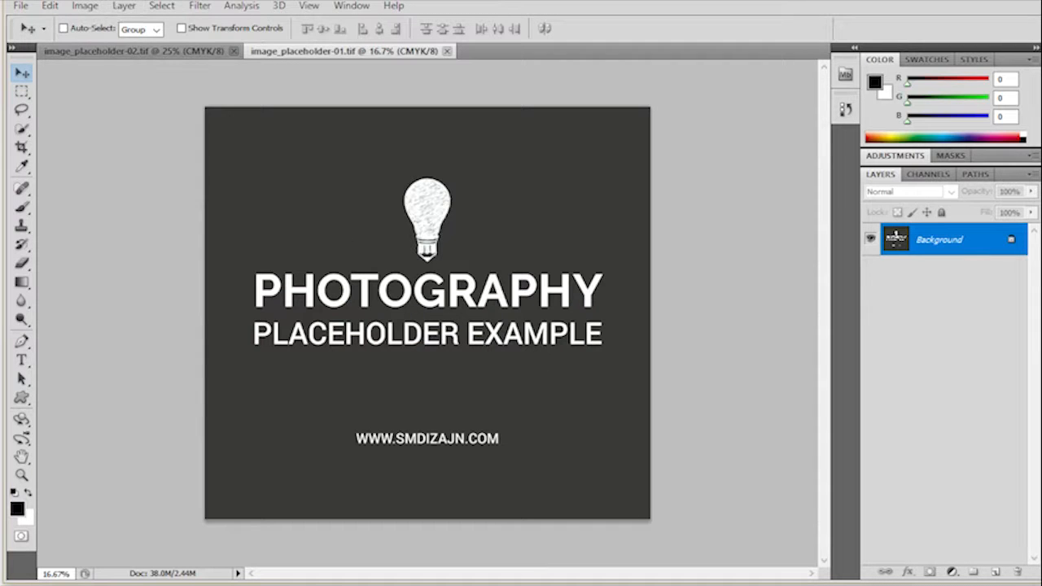
Place the first snowy mountain photo from the Winter folder into image_placeholder-01.tif.
click(20, 7)
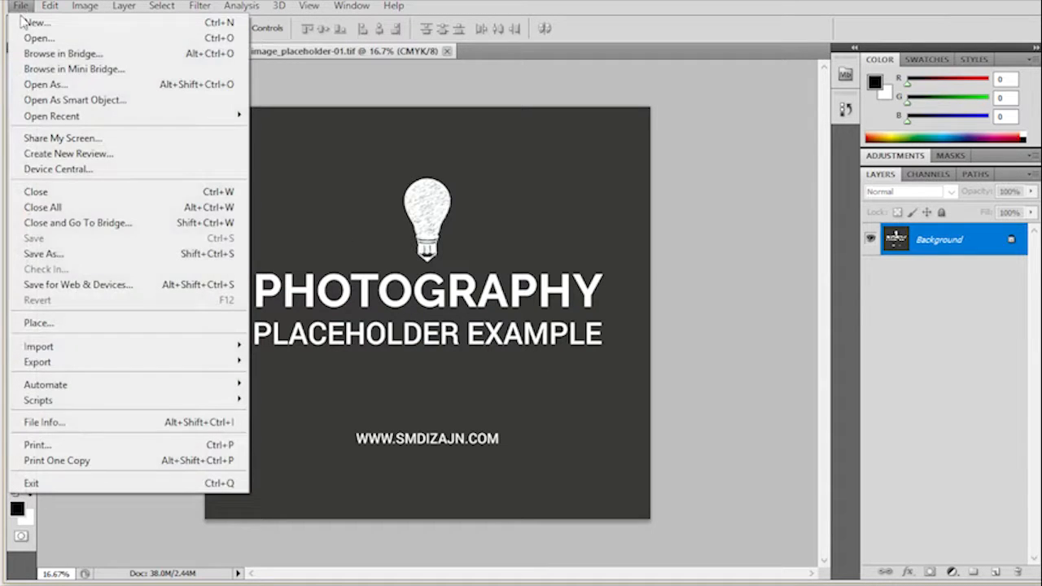
click(42, 324)
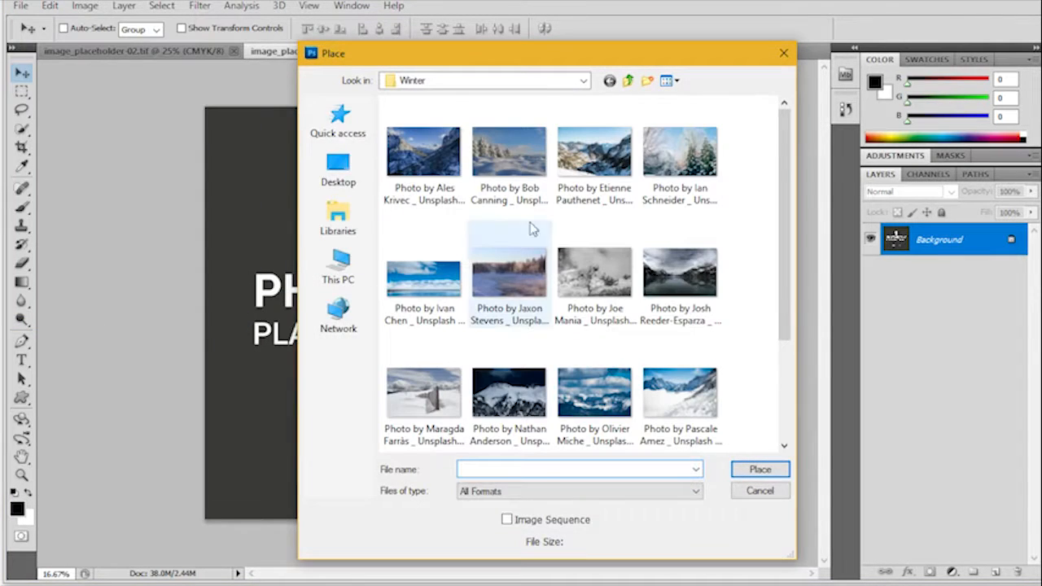
double_click(427, 151)
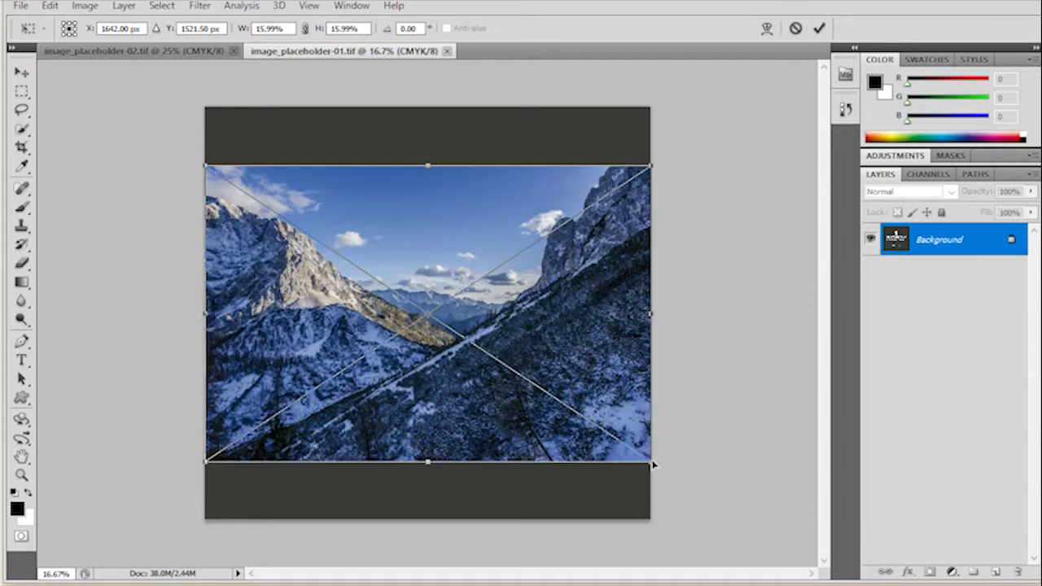
Enlarge the placed mountain photo proportionally to about 22.87% to cover the canvas, shift it to the right and commit the transformation.
drag(653, 465, 747, 526)
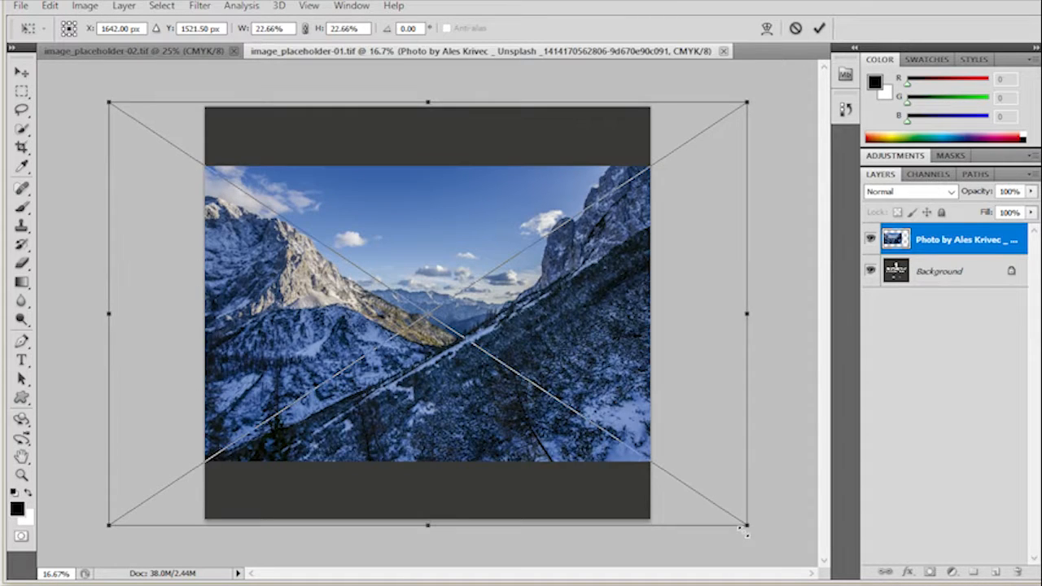
alt+click(391, 250)
drag(295, 330, 365, 332)
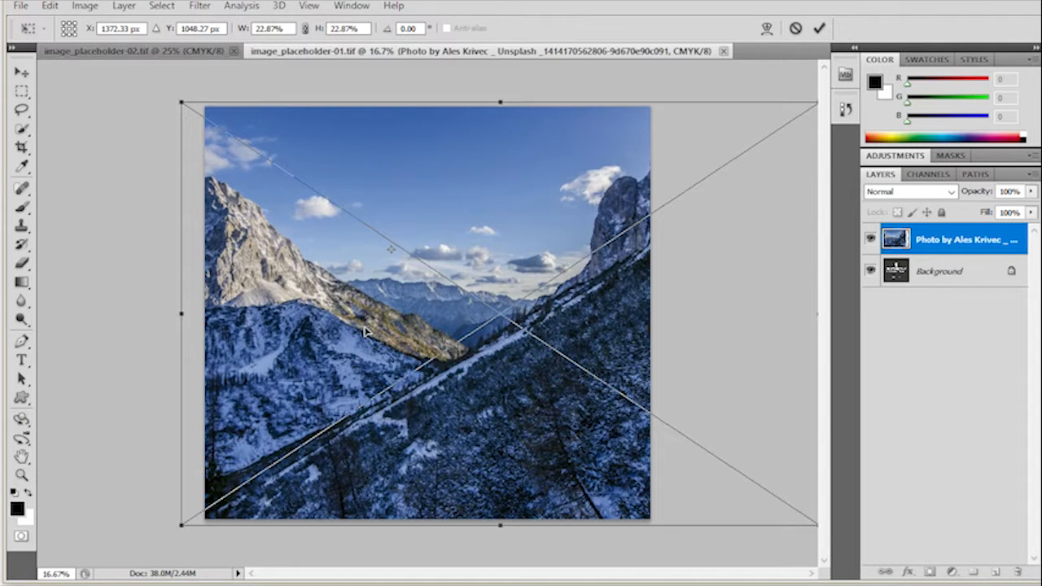
click(819, 28)
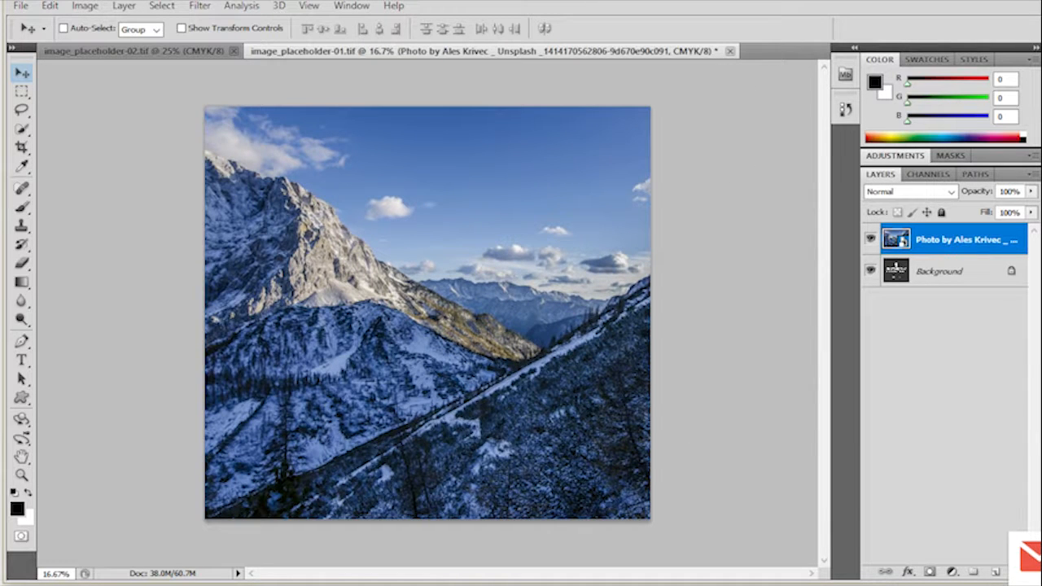
Save image_placeholder-01.tif with its layers, using LZW image compression and RLE layer compression.
key(ctrl+s)
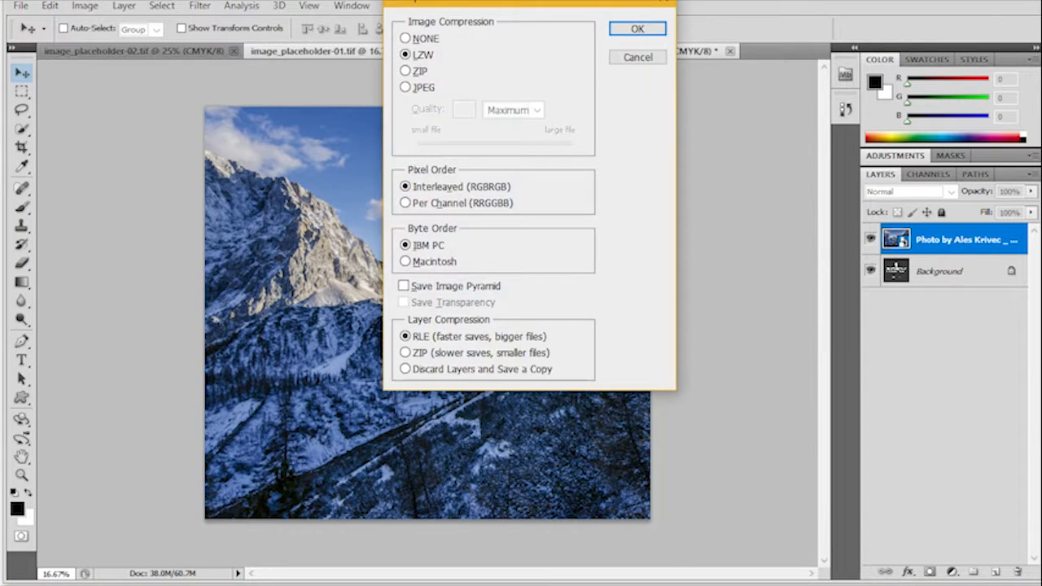
click(635, 29)
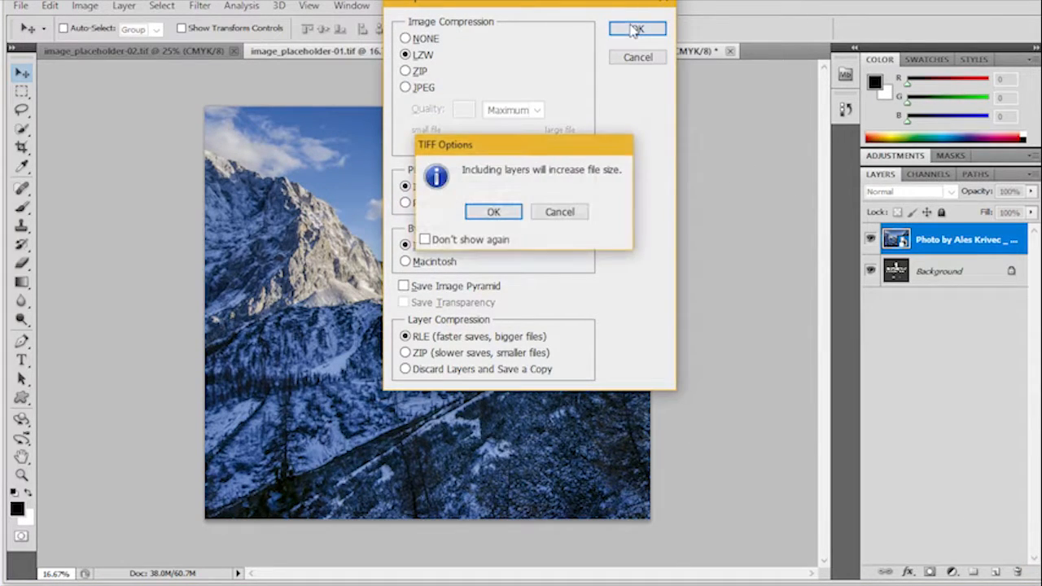
click(492, 212)
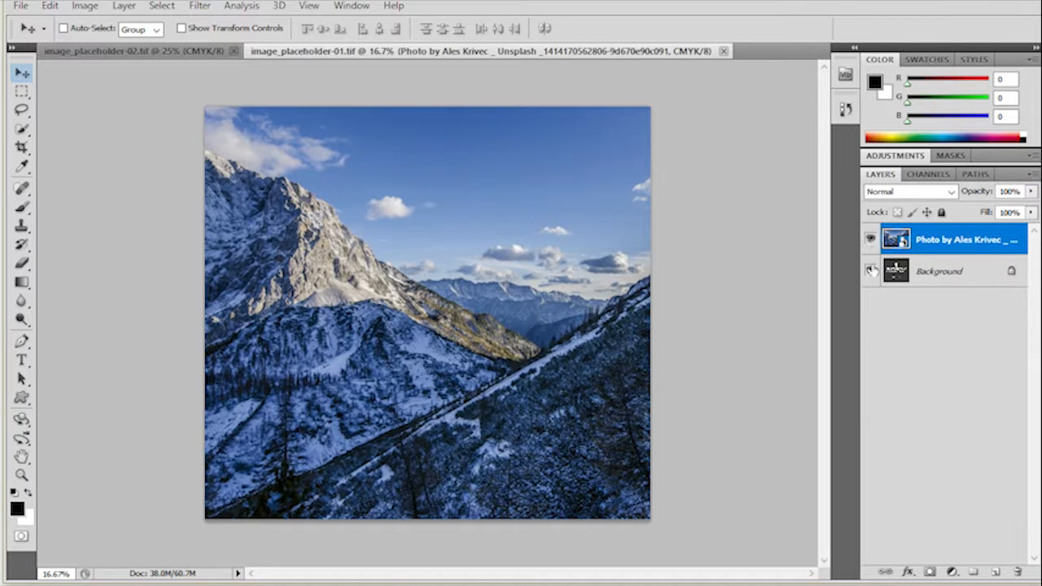
Close image_placeholder-01.tif and place the photo of snow-covered fir trees from the Winter folder into image_placeholder-02.tif at its default fit.
click(722, 51)
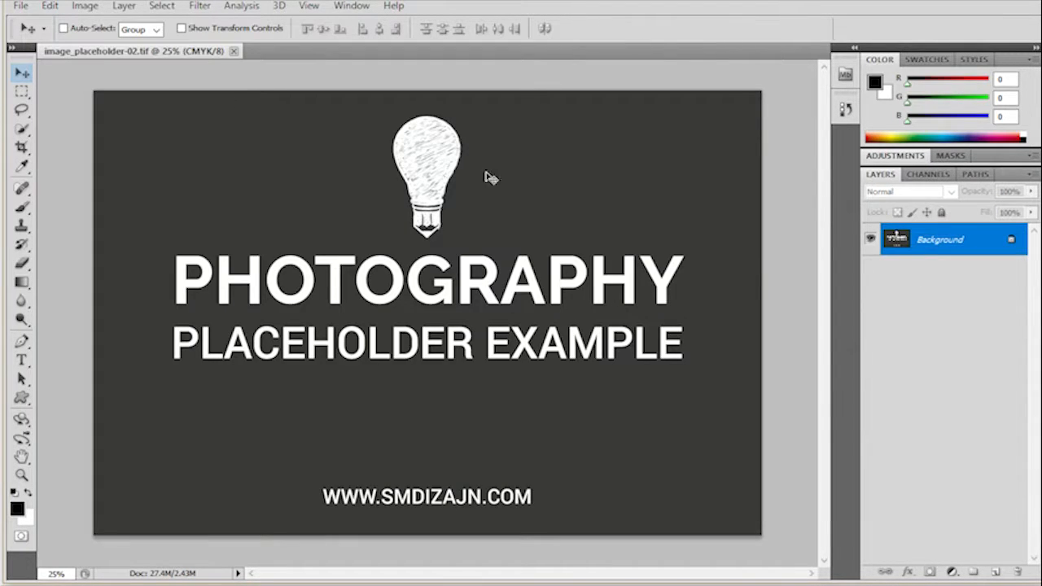
click(19, 7)
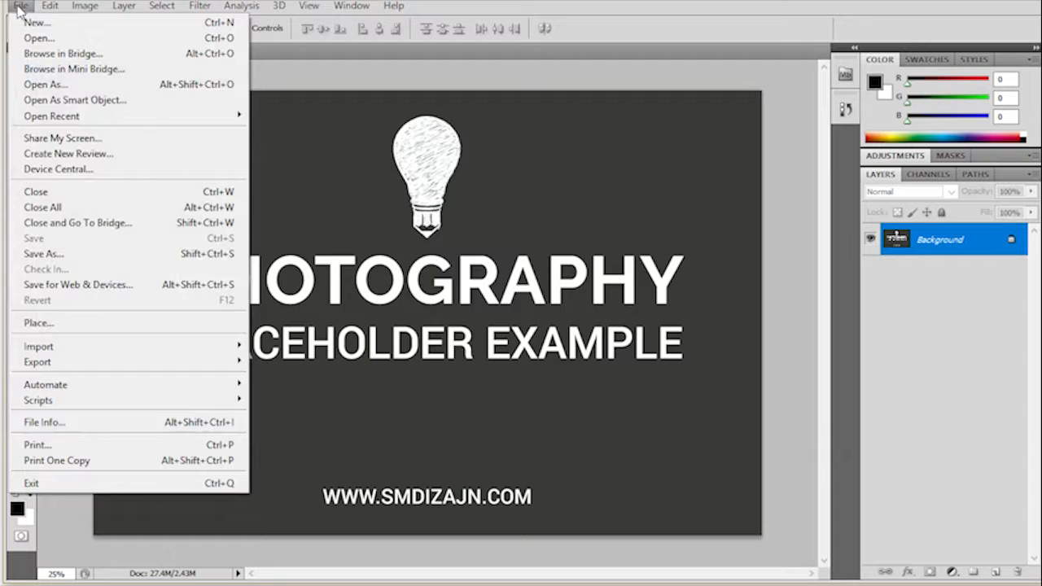
click(81, 323)
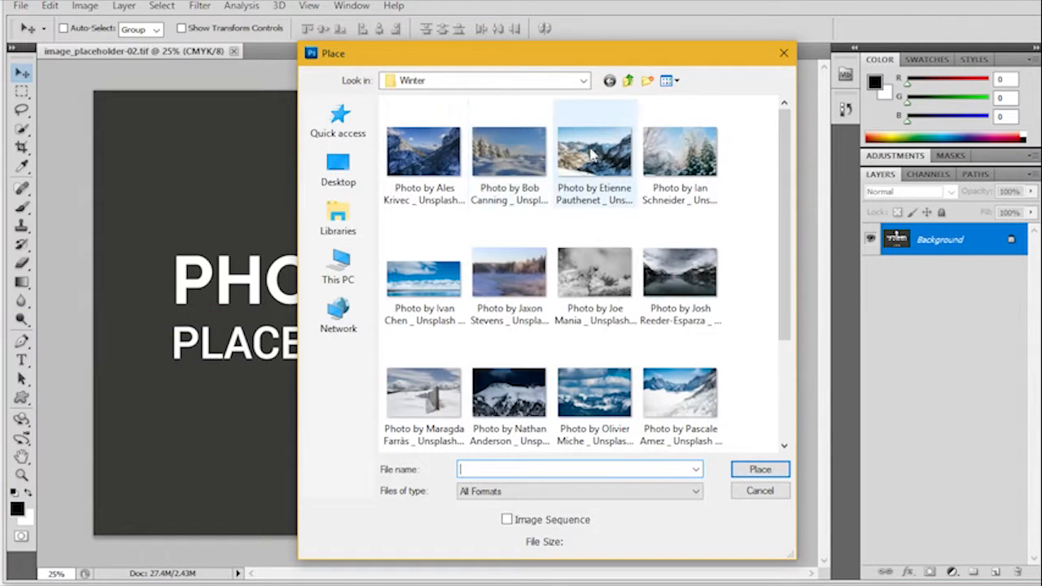
double_click(650, 161)
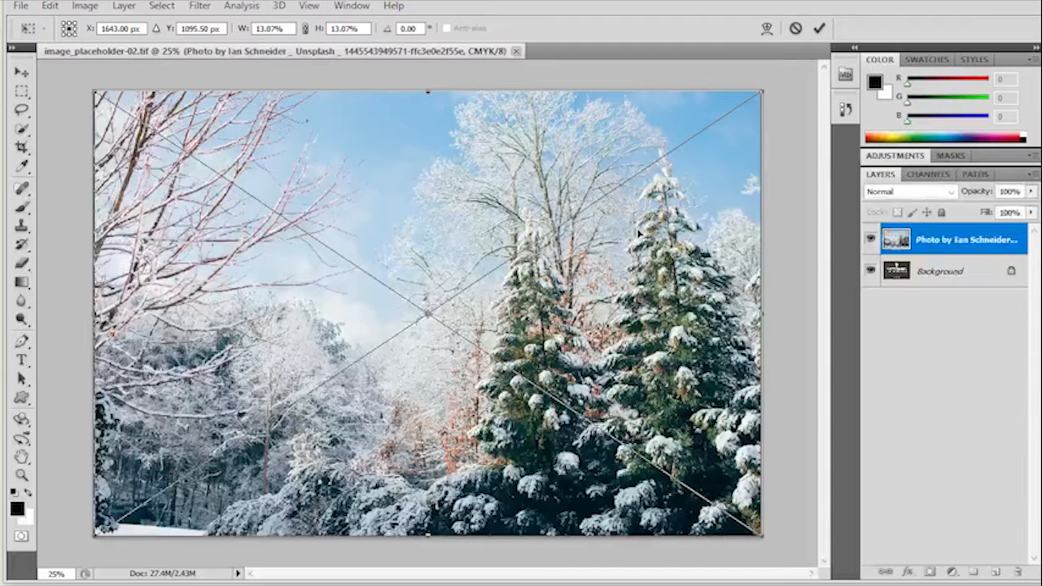
click(819, 29)
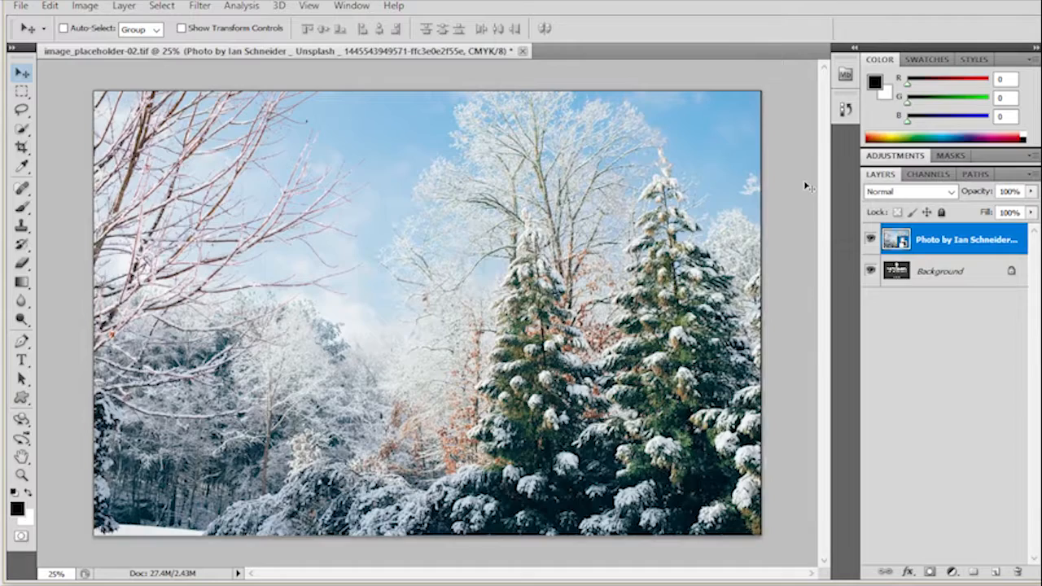
Save image_placeholder-02.tif with its layers, using LZW image compression and RLE layer compression.
key(ctrl+s)
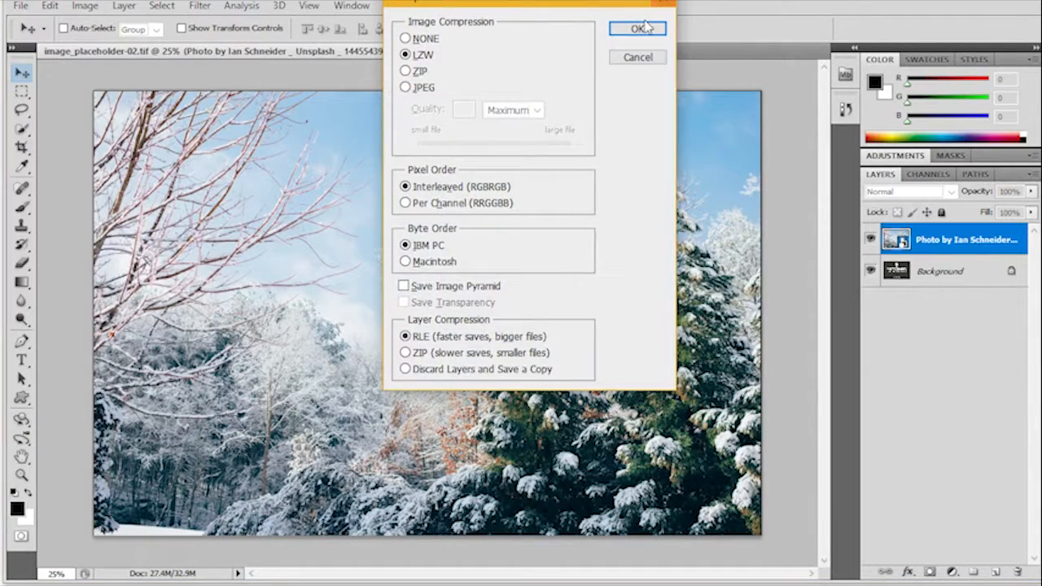
click(640, 30)
click(512, 219)
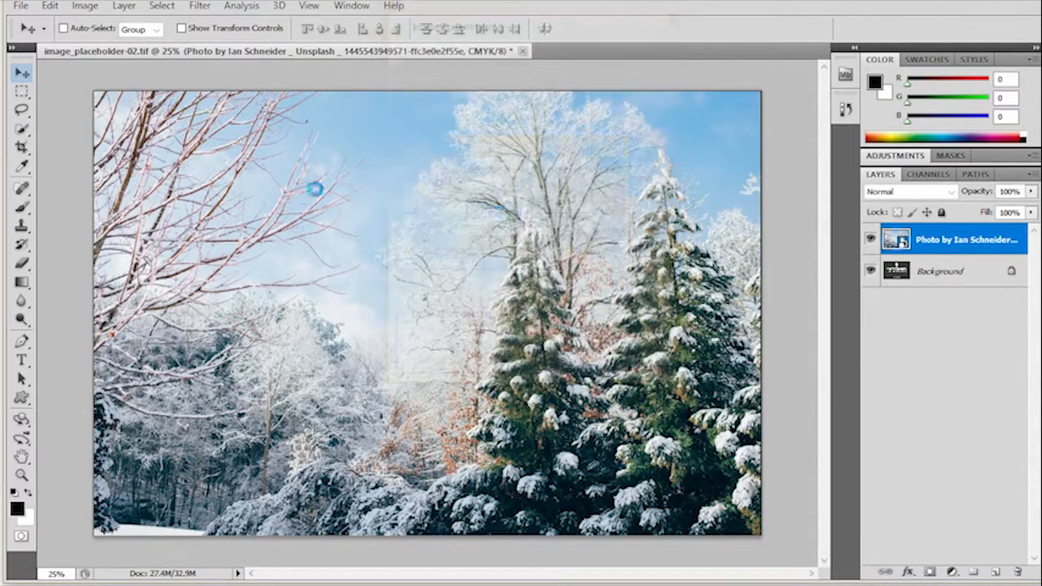
click(20, 6)
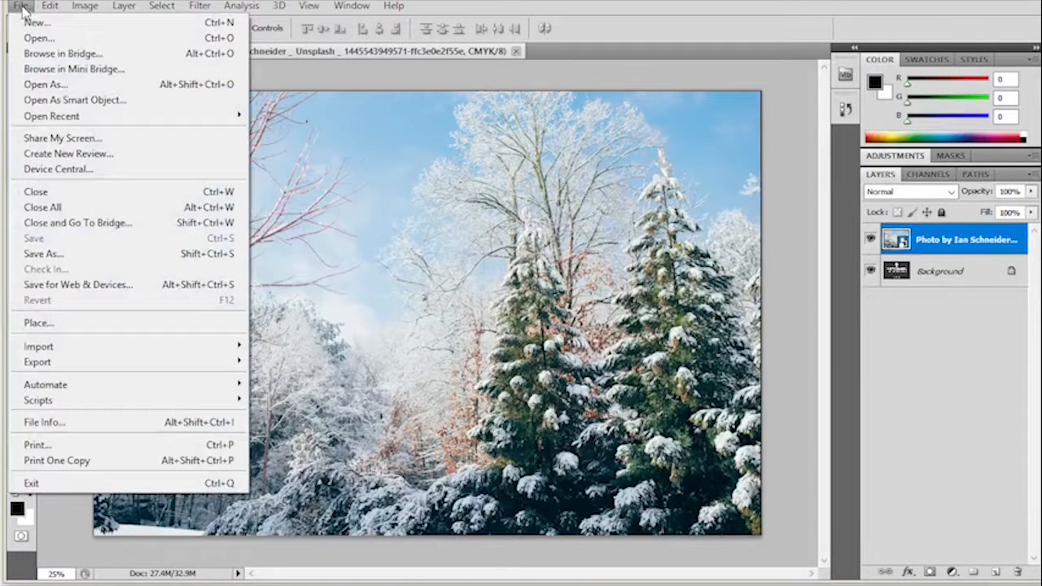
mouse_move(62, 119)
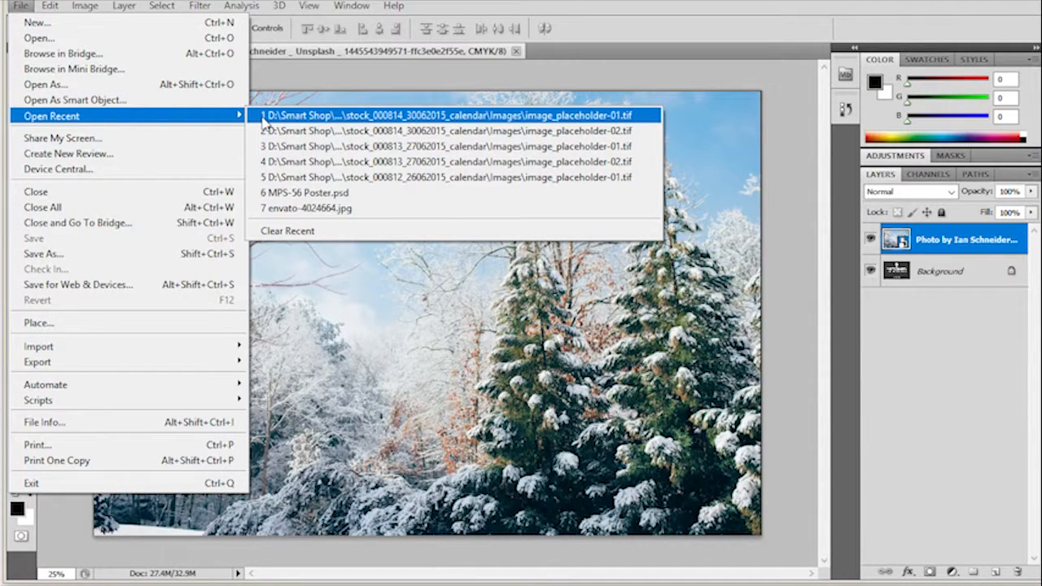
click(595, 58)
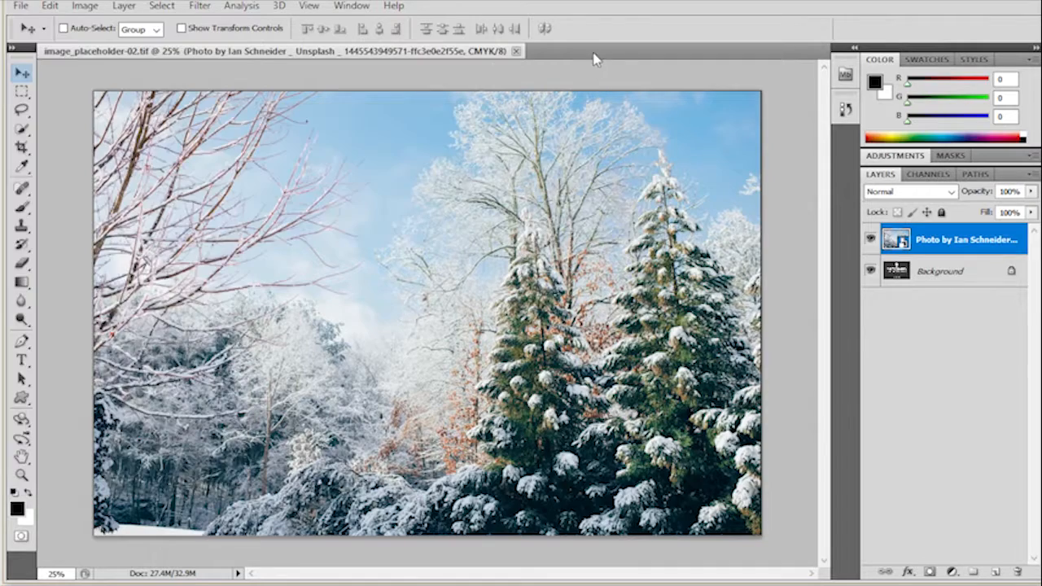
click(20, 5)
mouse_move(90, 116)
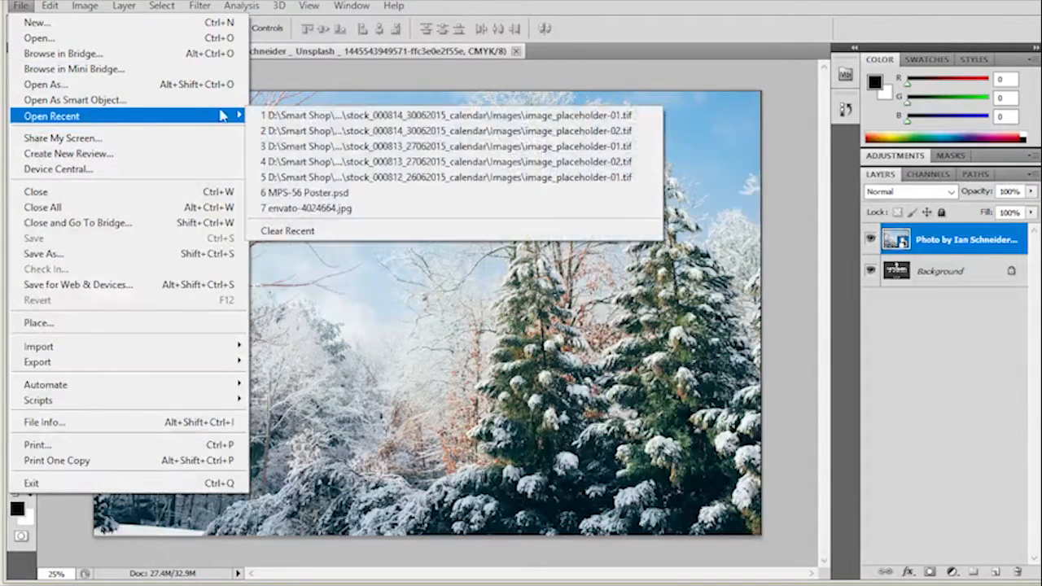
click(264, 112)
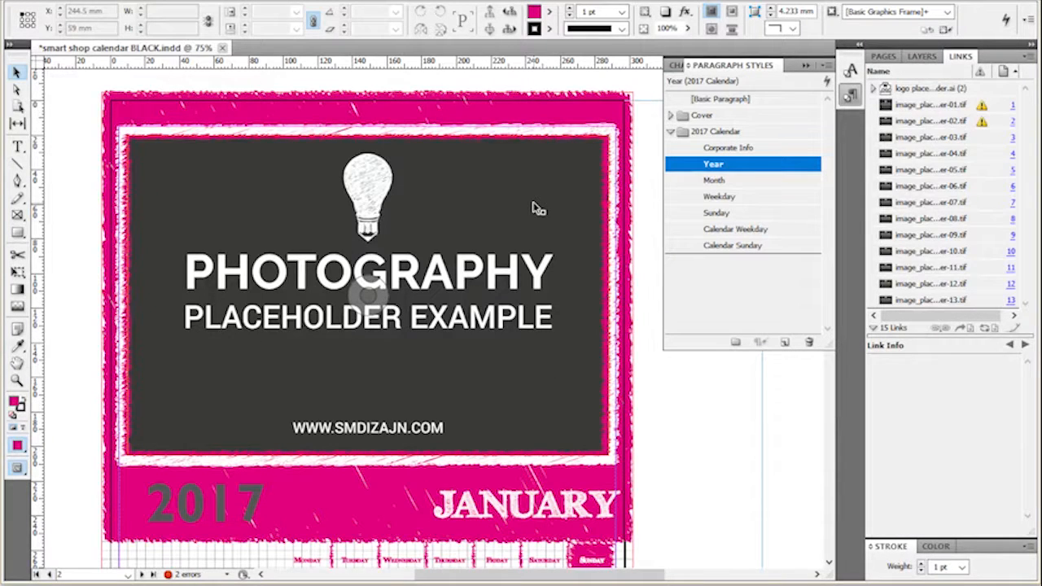
Switch to InDesign, try updating only the modified image_placeholder-01.tif link and checking the cover photo, and undo the link update.
click(964, 105)
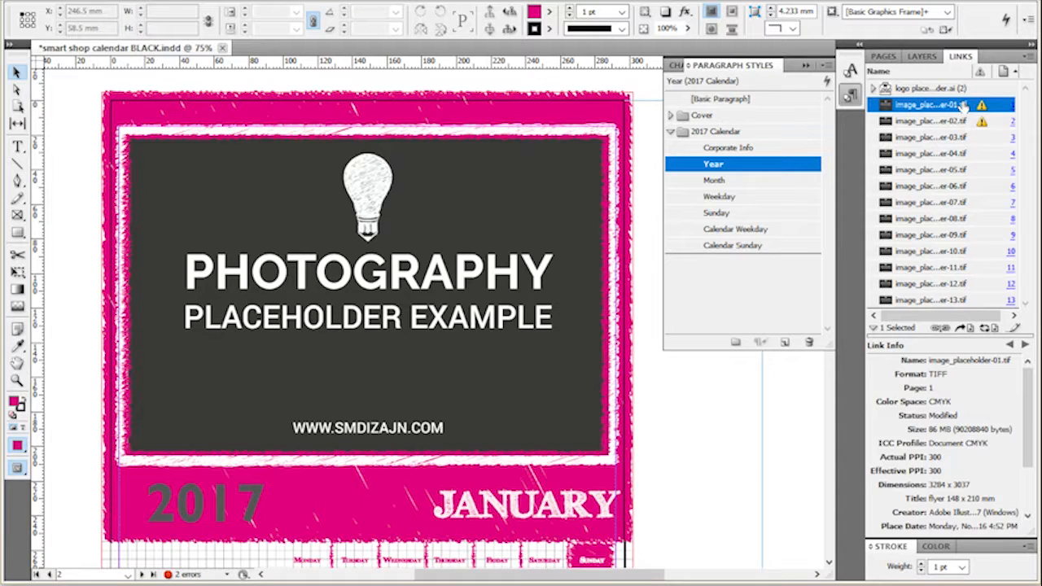
click(957, 121)
click(949, 106)
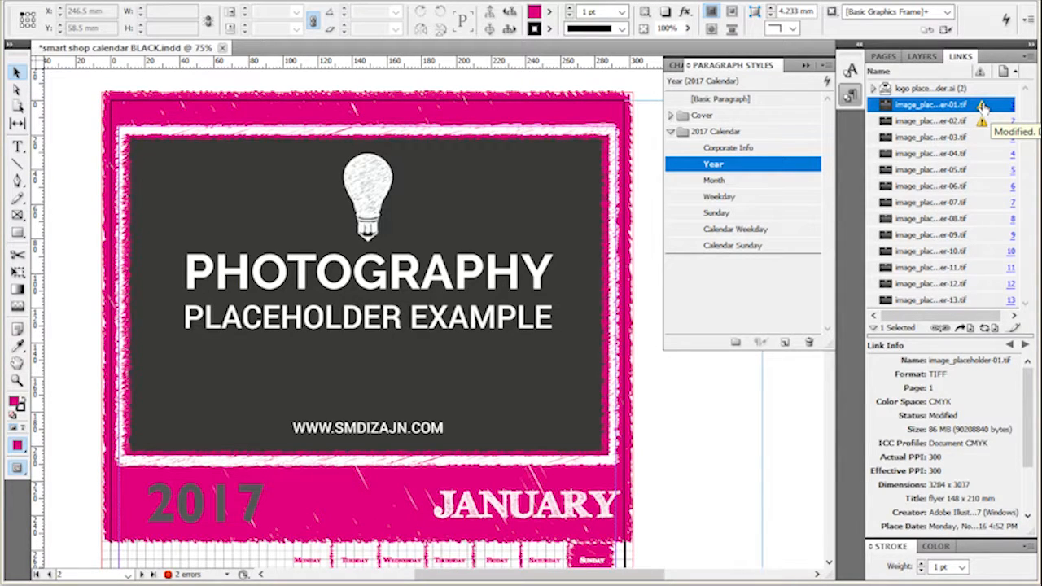
click(983, 107)
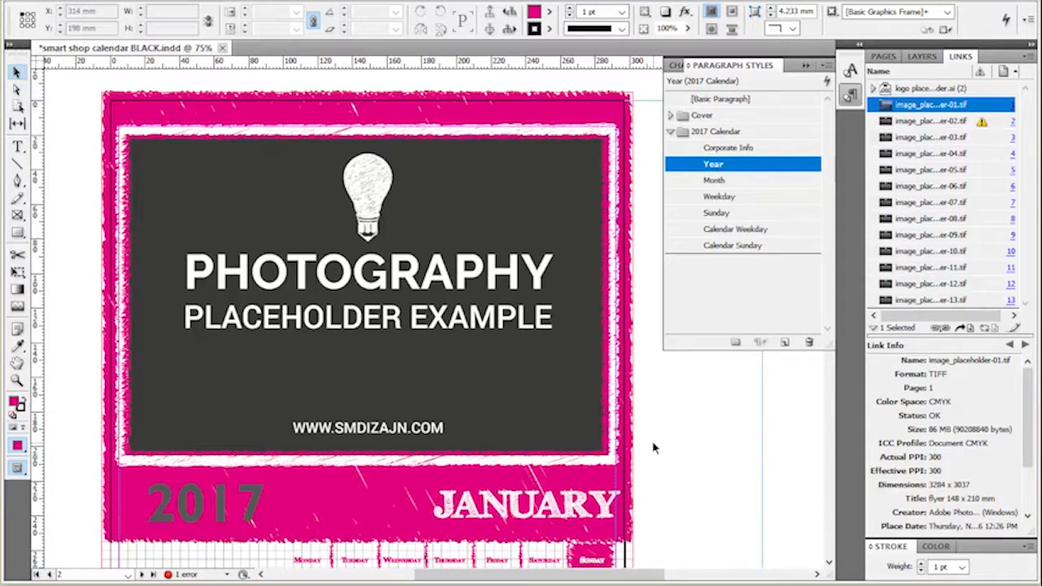
scroll(653, 447, down, 5)
scroll(655, 448, up, 6)
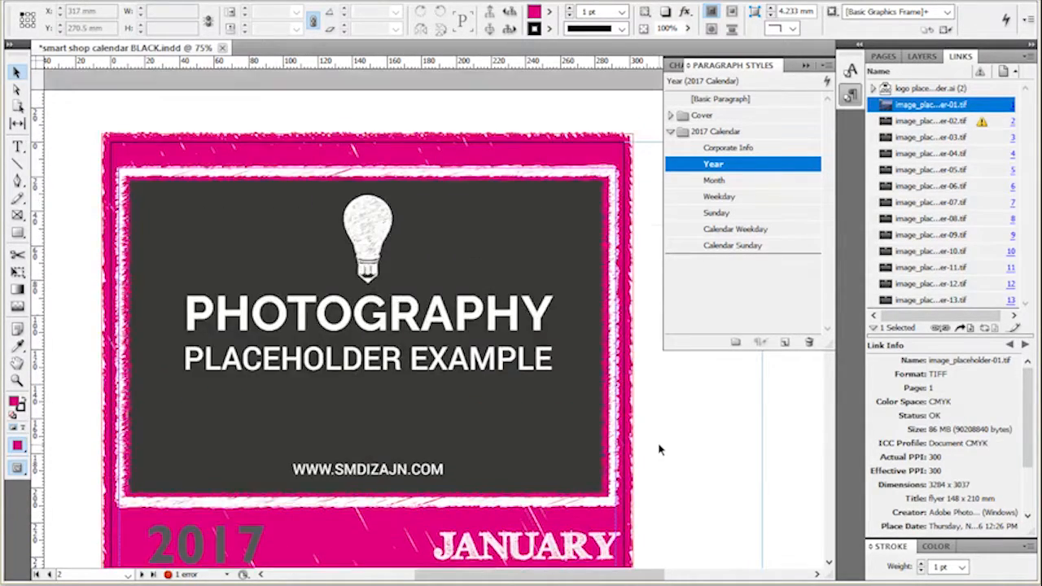
scroll(659, 449, up, 10)
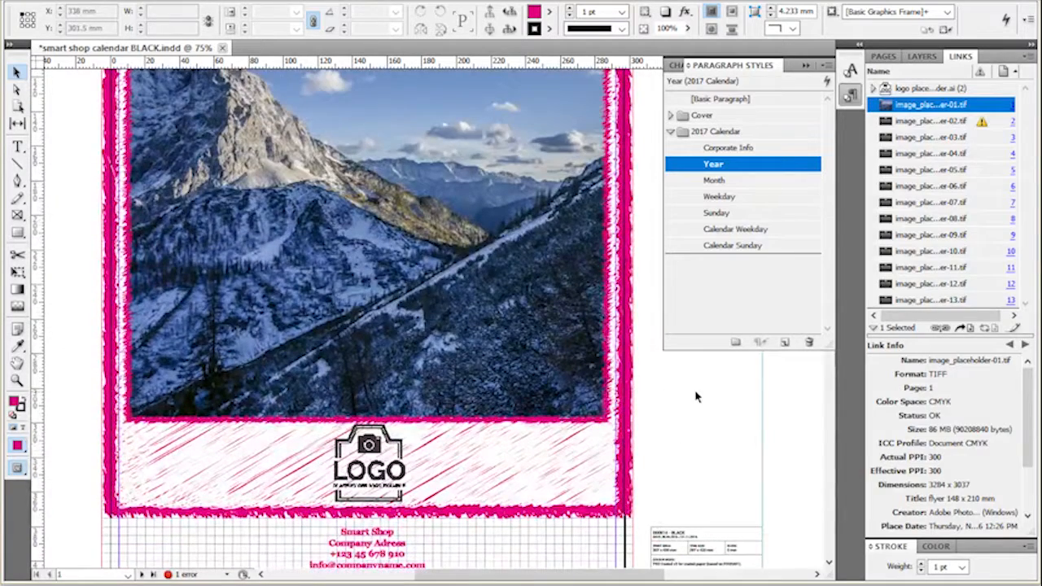
key(ctrl+z)
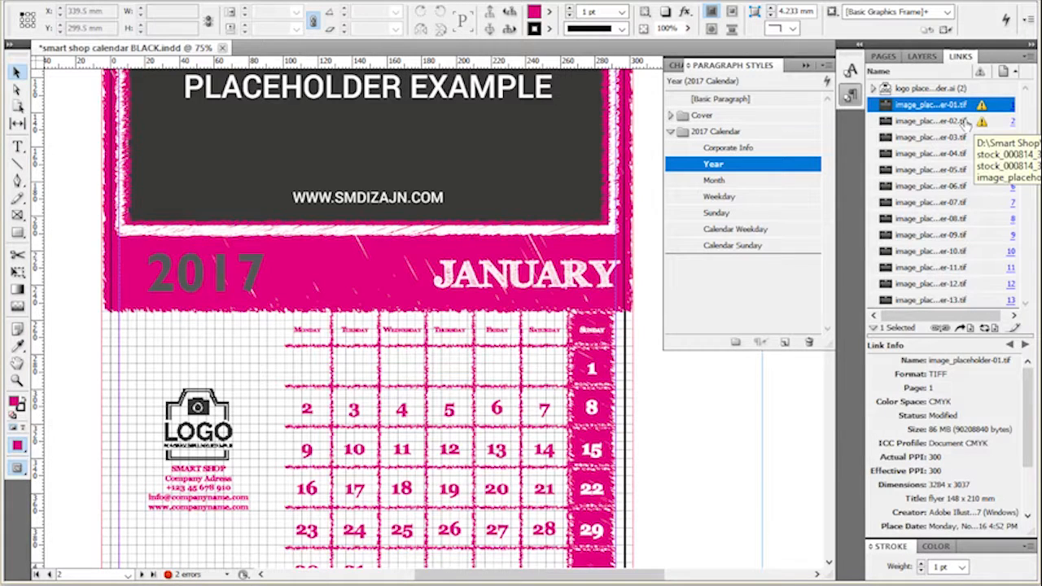
Update the modified image_placeholder-01.tif and image_placeholder-02.tif links together and check the photos on the cover and January pages.
shift+click(936, 121)
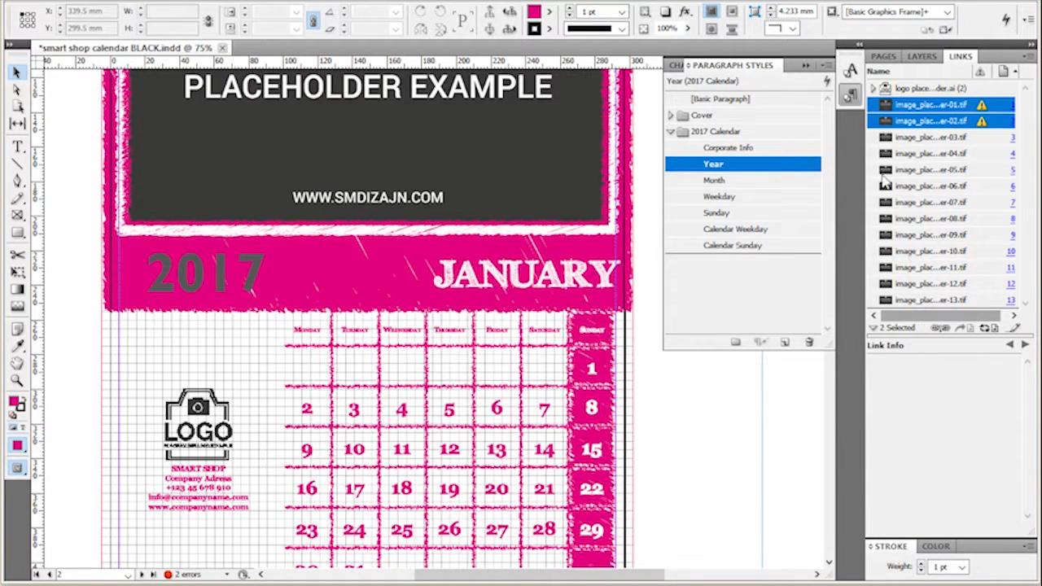
right_click(895, 107)
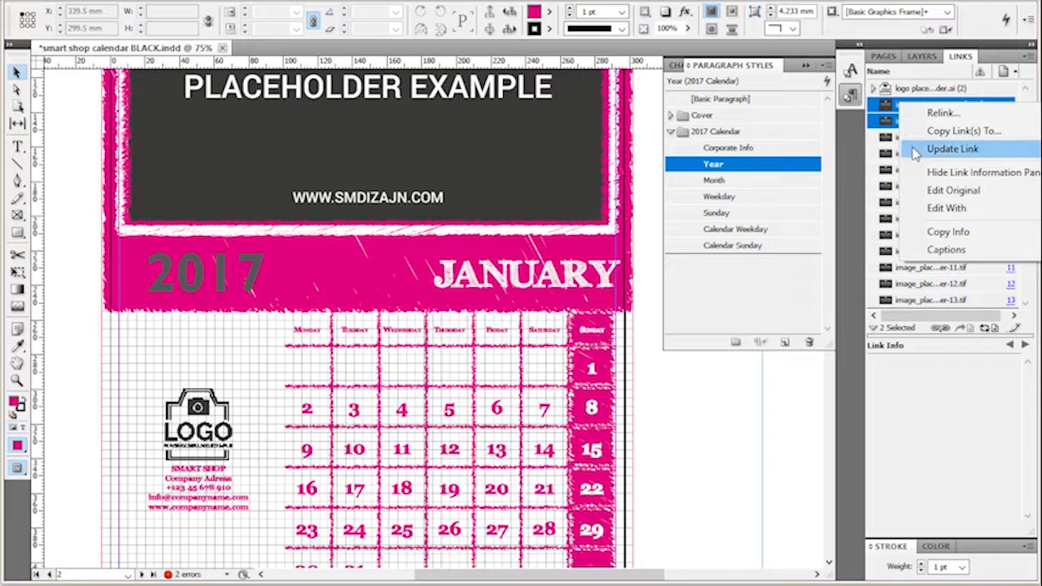
click(948, 149)
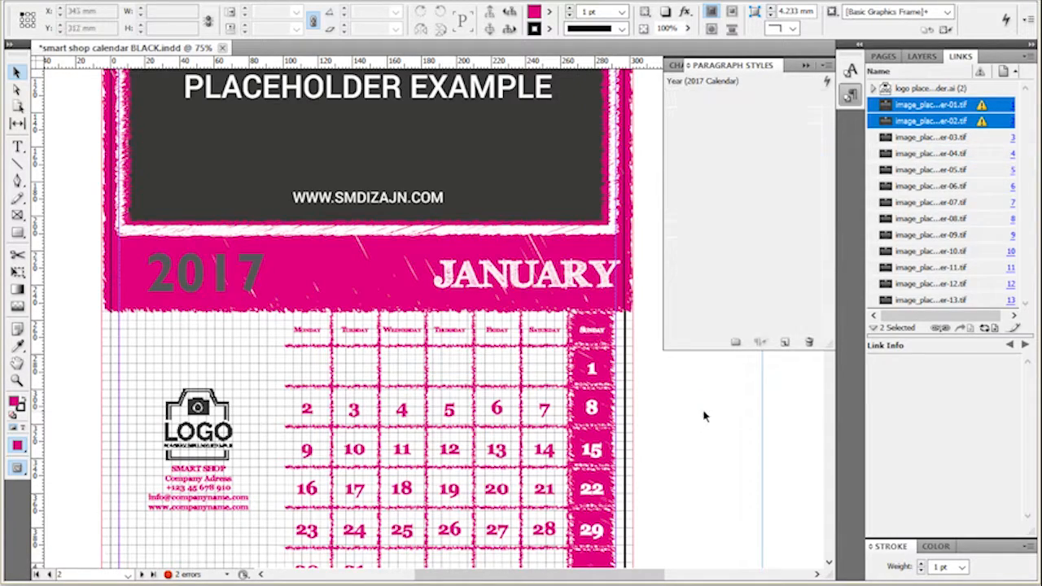
scroll(705, 416, up, 10)
scroll(705, 416, up, 10)
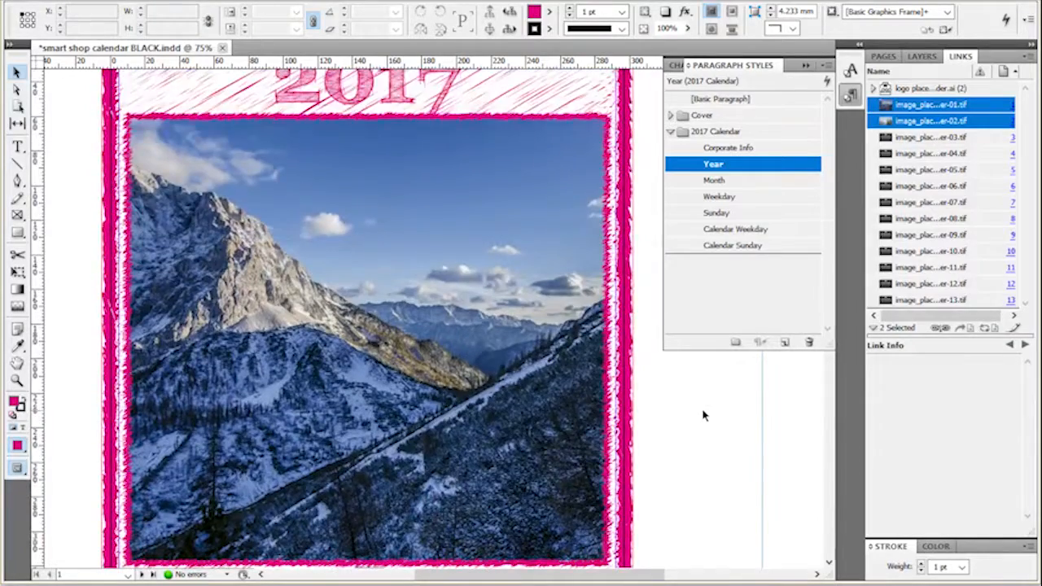
scroll(705, 416, down, 10)
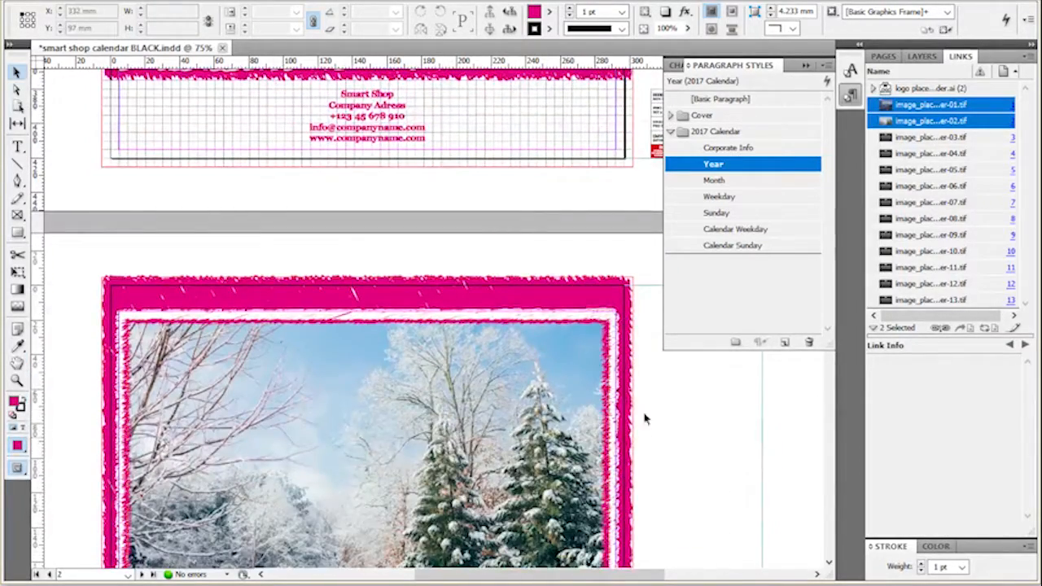
scroll(658, 453, down, 3)
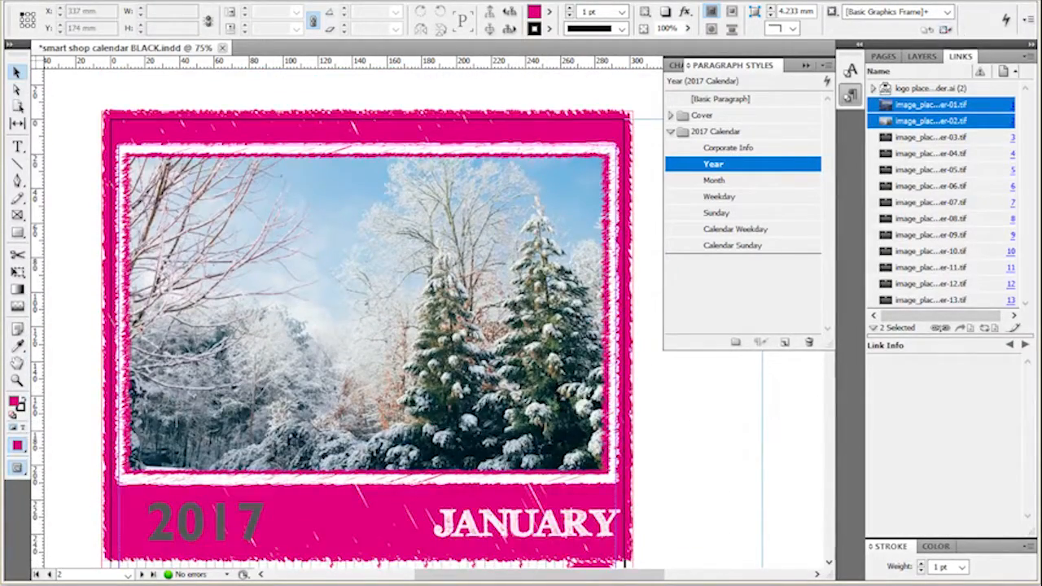